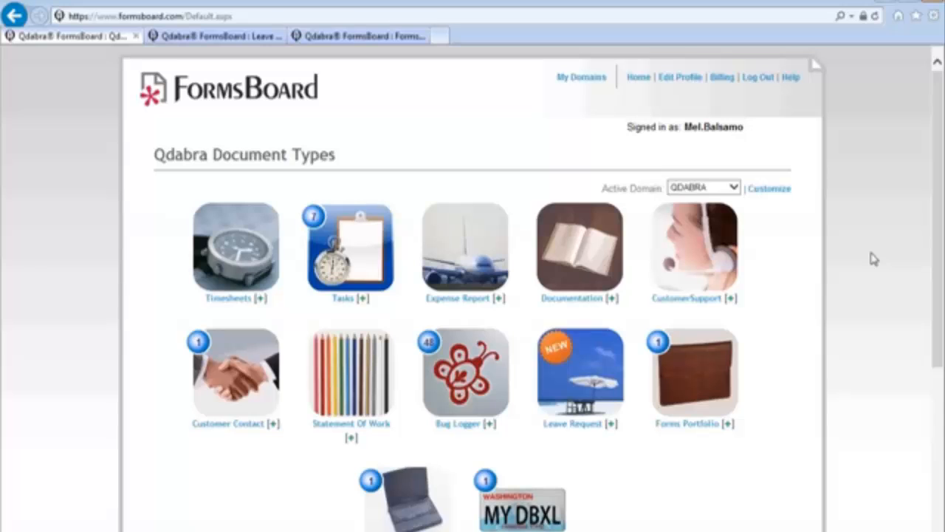
Step: Open a new form from the Leave Request document type, maximize its window, and review the form from header to footer
scroll(874, 259, down, 4)
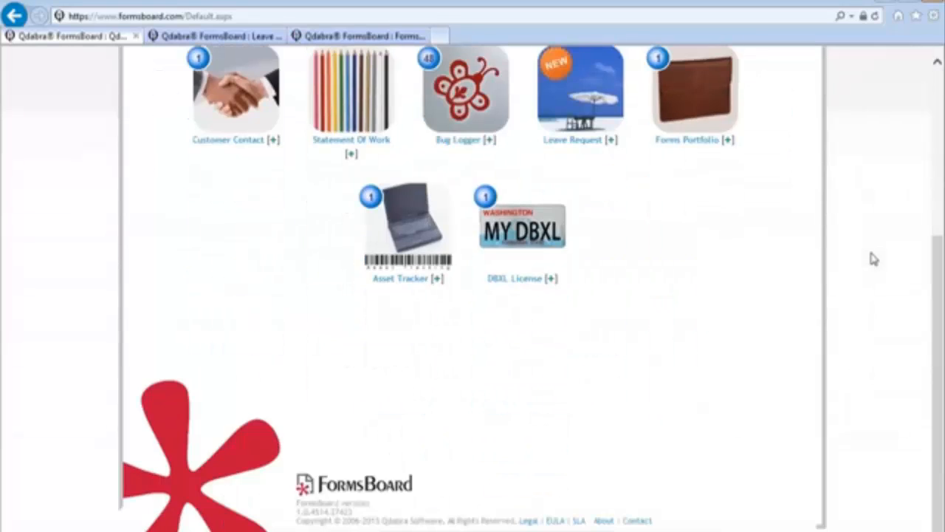
scroll(873, 258, up, 4)
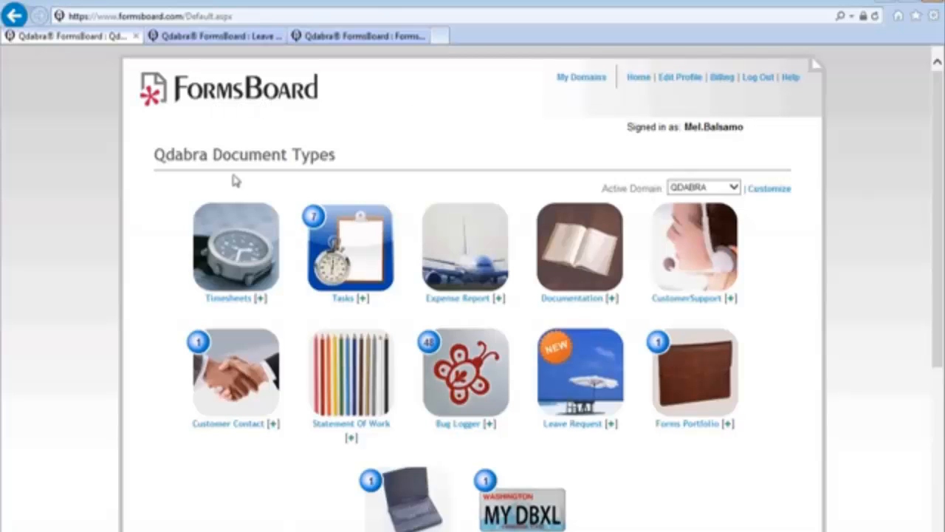
scroll(825, 281, down, 4)
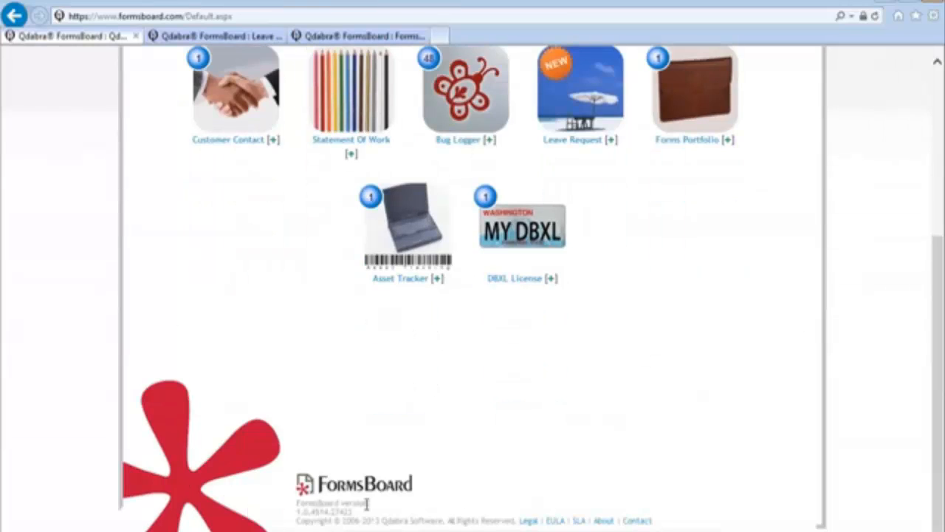
scroll(369, 507, up, 2)
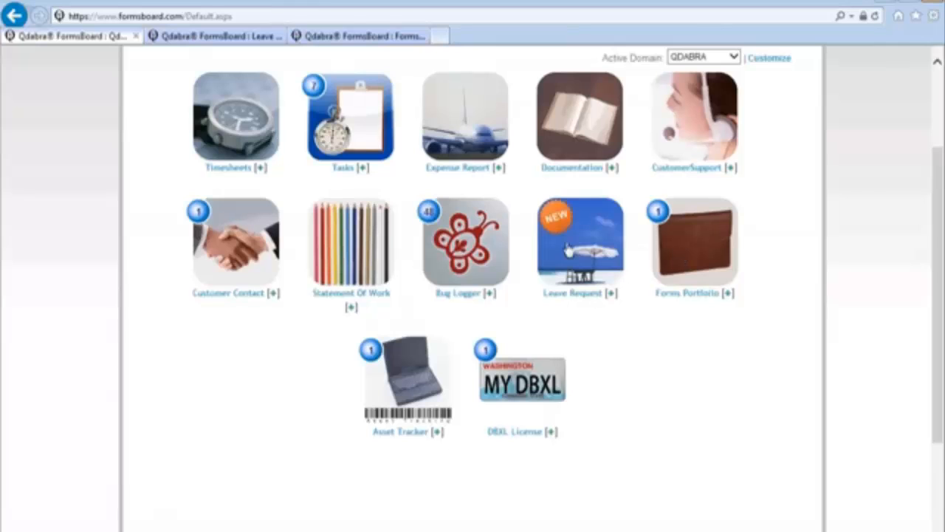
click(232, 35)
click(193, 250)
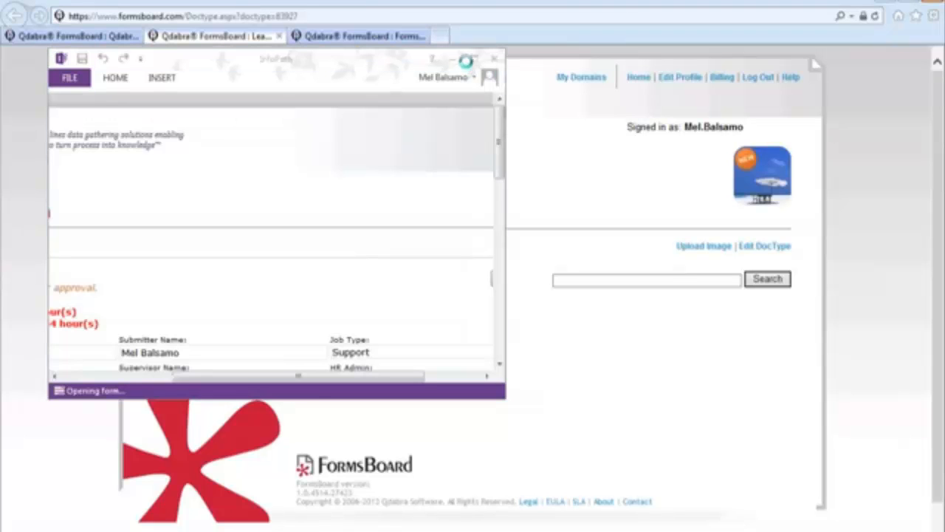
click(473, 59)
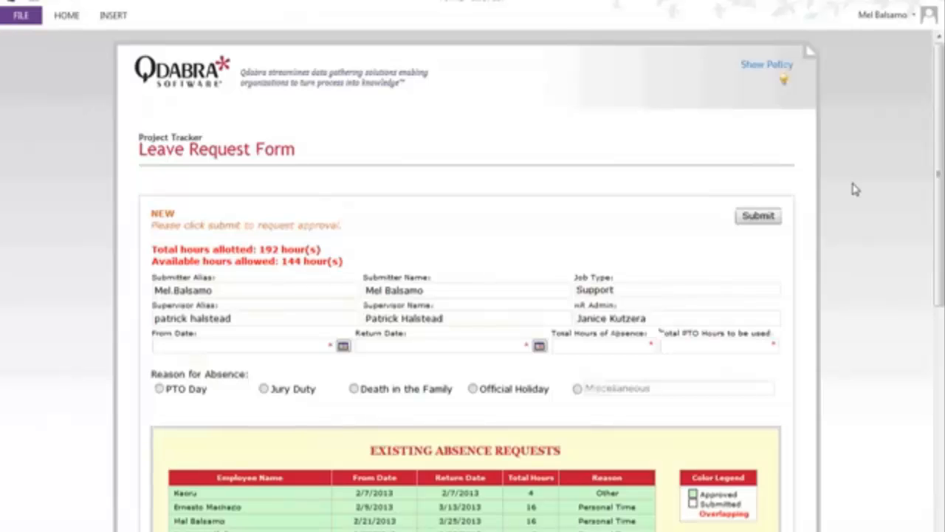
scroll(857, 188, down, 5)
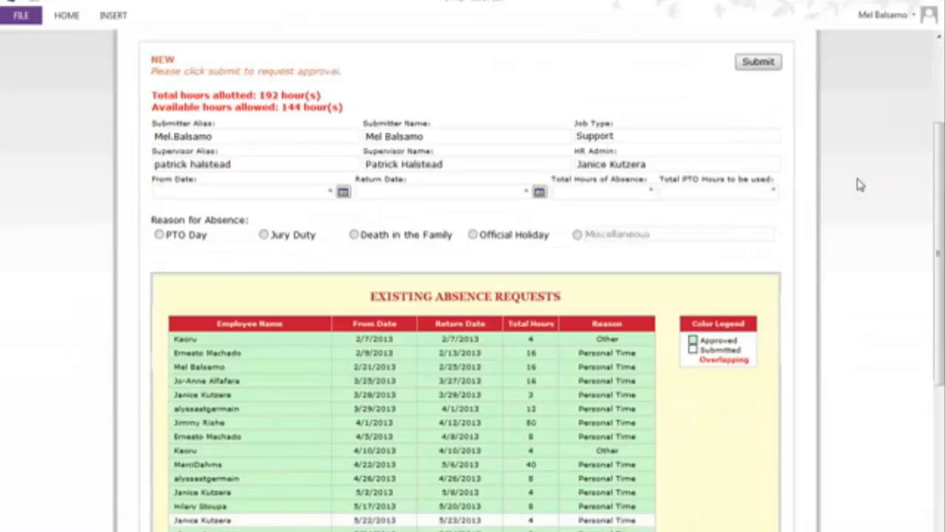
scroll(857, 185, down, 4)
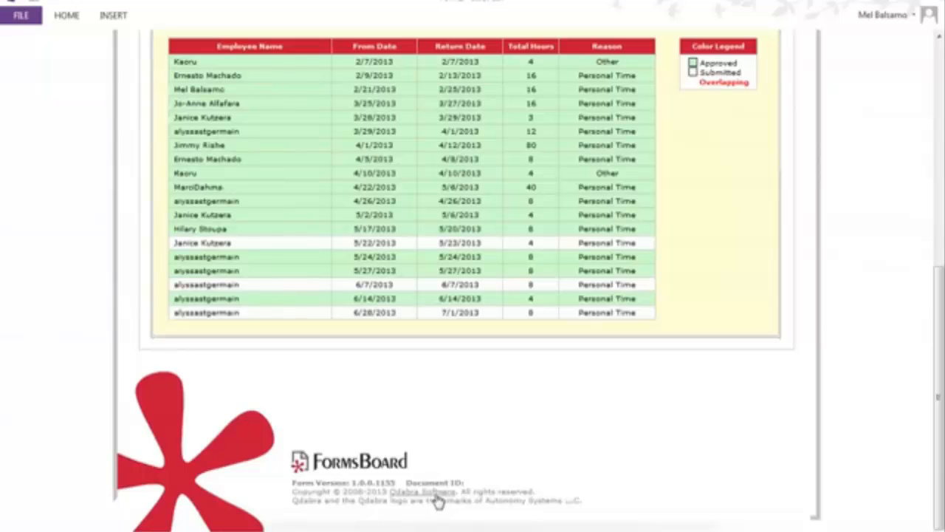
scroll(533, 472, up, 6)
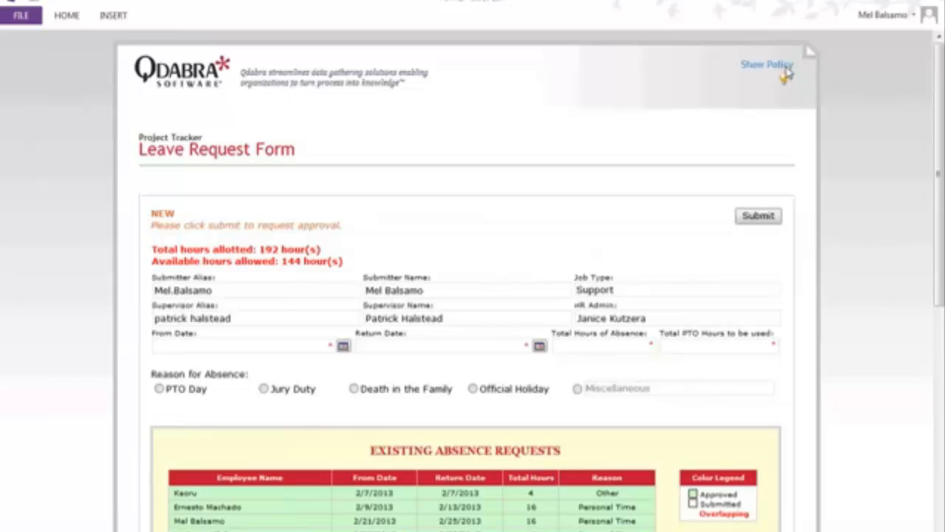
Step: Show the leave request policy in the form, read through its policy and procedure sections, and hide it again
click(786, 67)
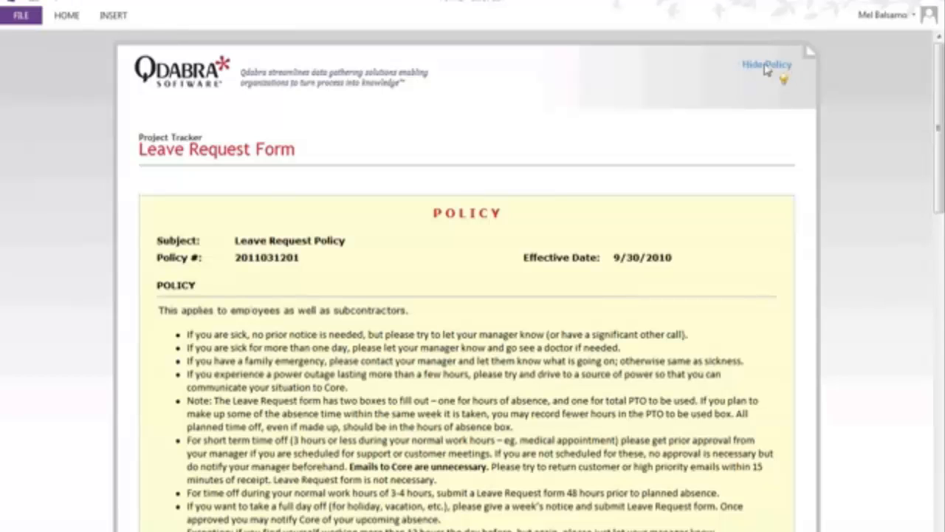
scroll(446, 353, down, 1)
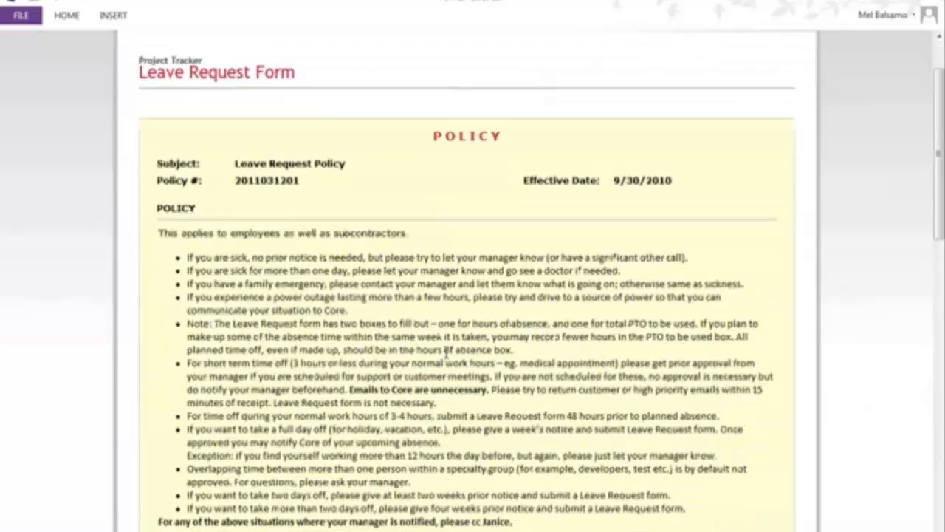
scroll(432, 312, down, 1)
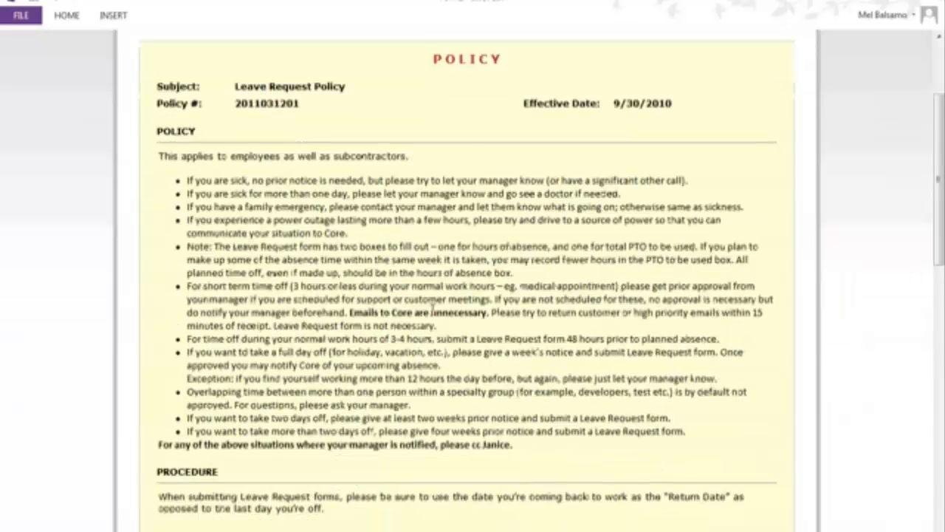
scroll(432, 310, down, 2)
scroll(434, 310, up, 1)
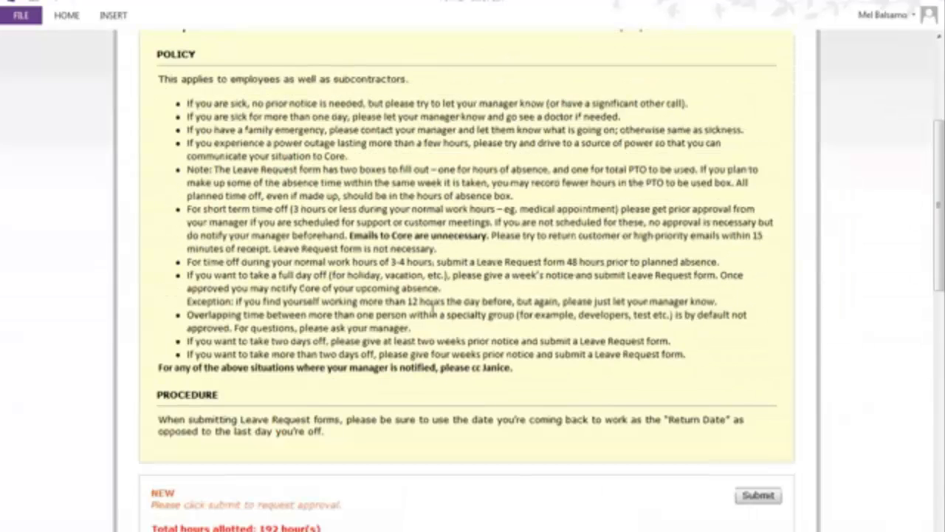
scroll(433, 309, up, 1)
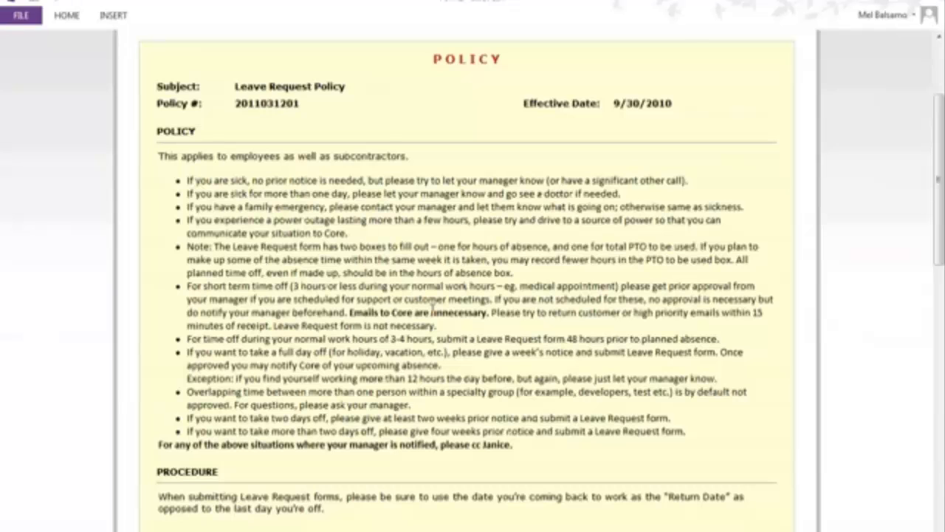
scroll(433, 311, down, 1)
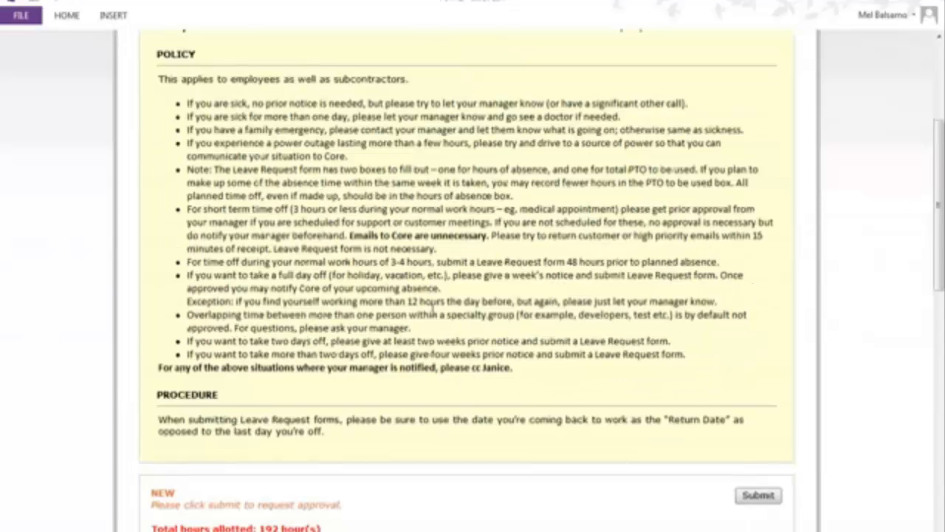
scroll(433, 310, down, 9)
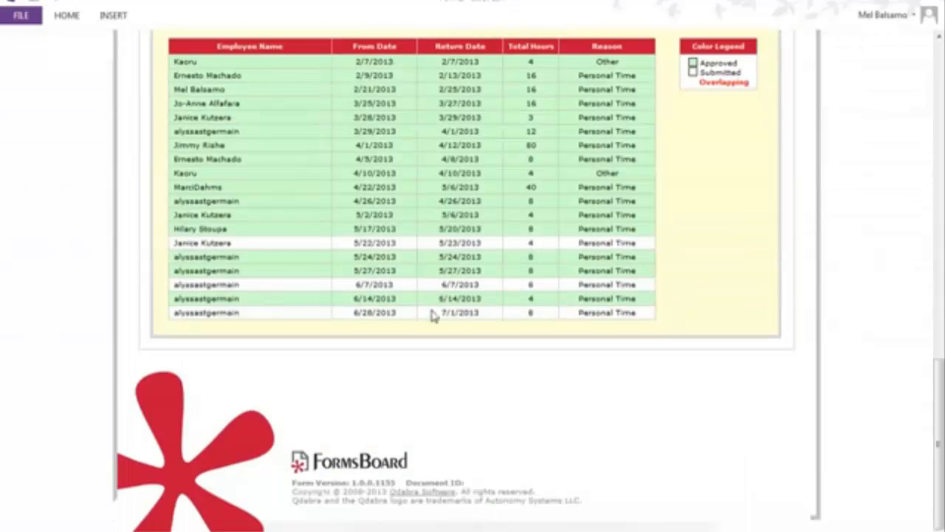
scroll(434, 315, up, 2)
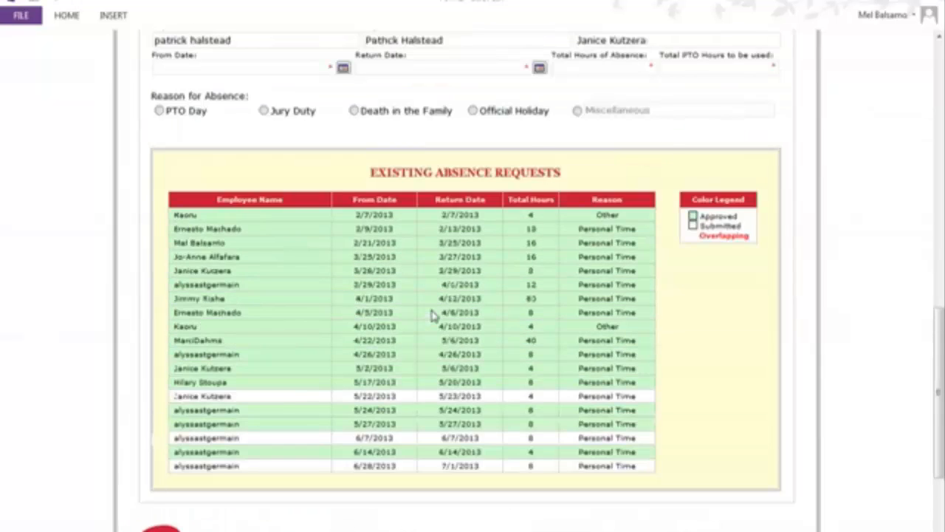
scroll(434, 317, up, 10)
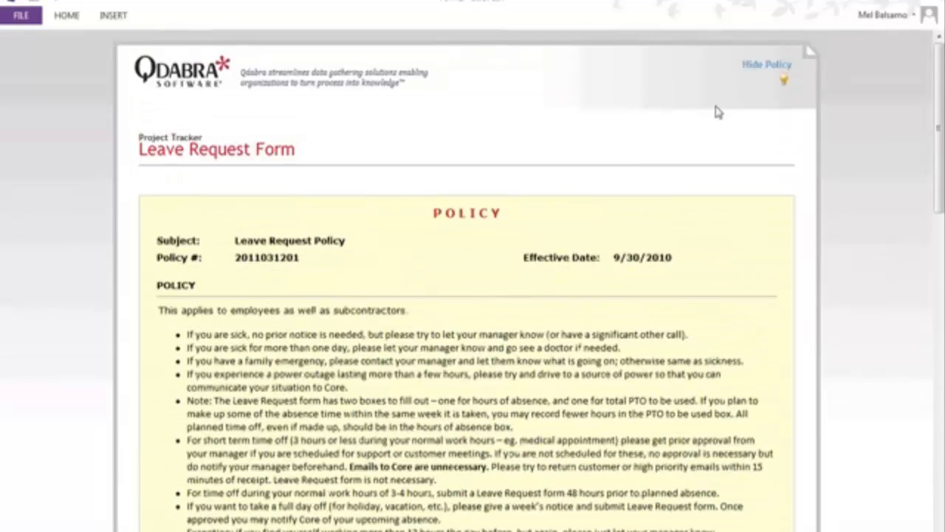
click(761, 67)
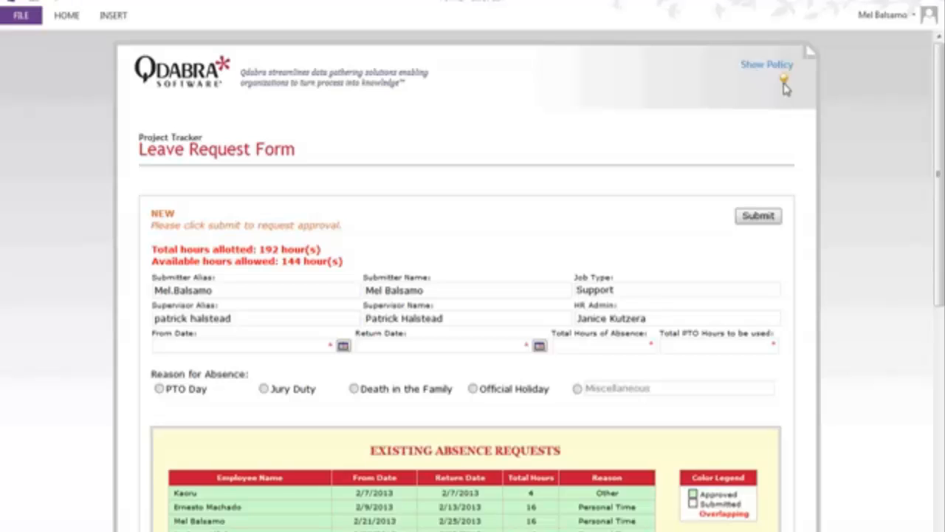
Step: Show the suggestion box on the Leave Request form, view it above the form fields, and hide it again
click(784, 83)
click(613, 203)
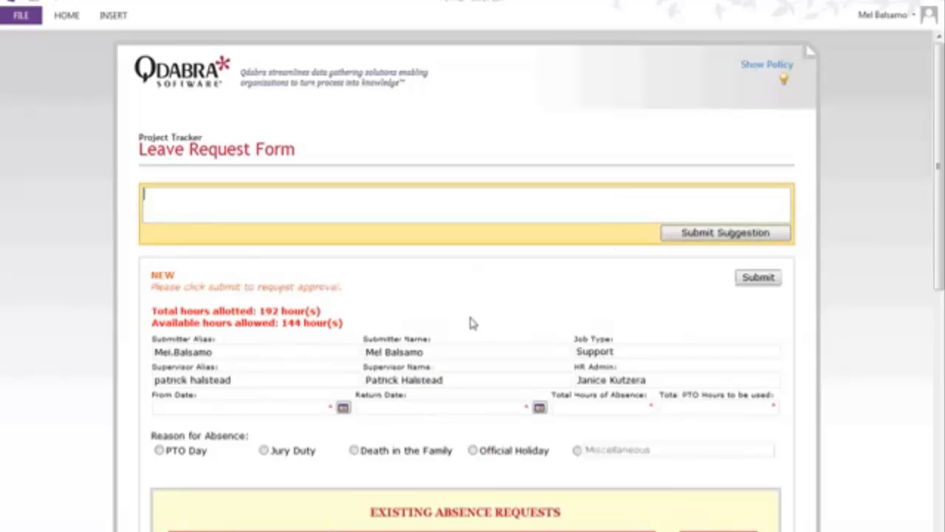
scroll(565, 329, down, 1)
scroll(565, 329, down, 2)
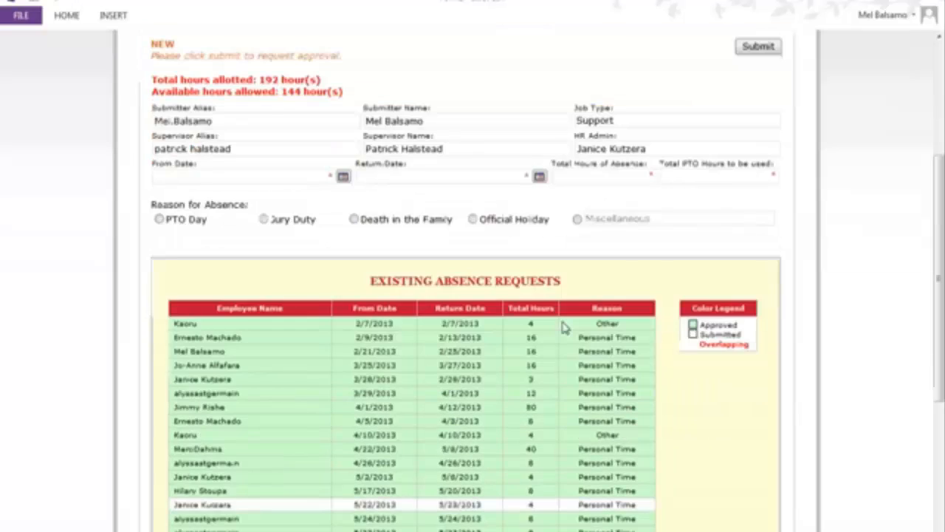
scroll(564, 330, up, 2)
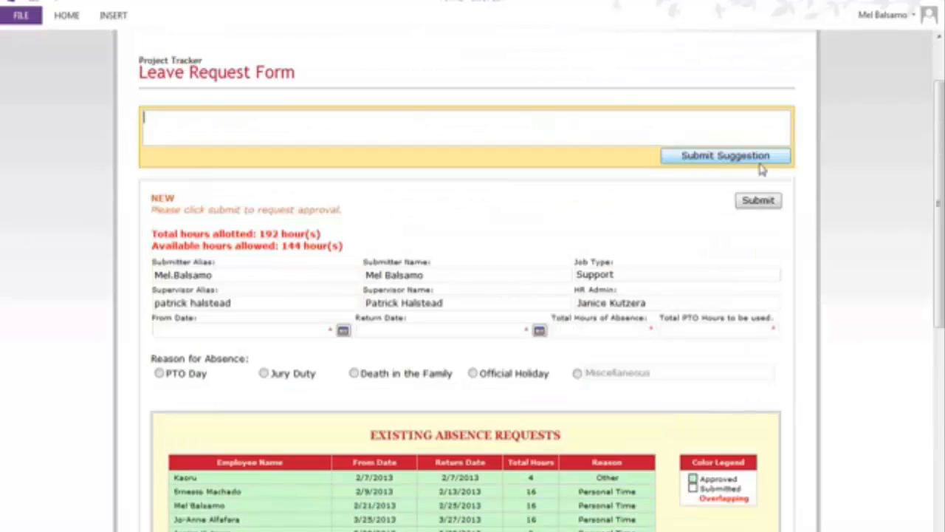
scroll(612, 222, up, 1)
click(785, 82)
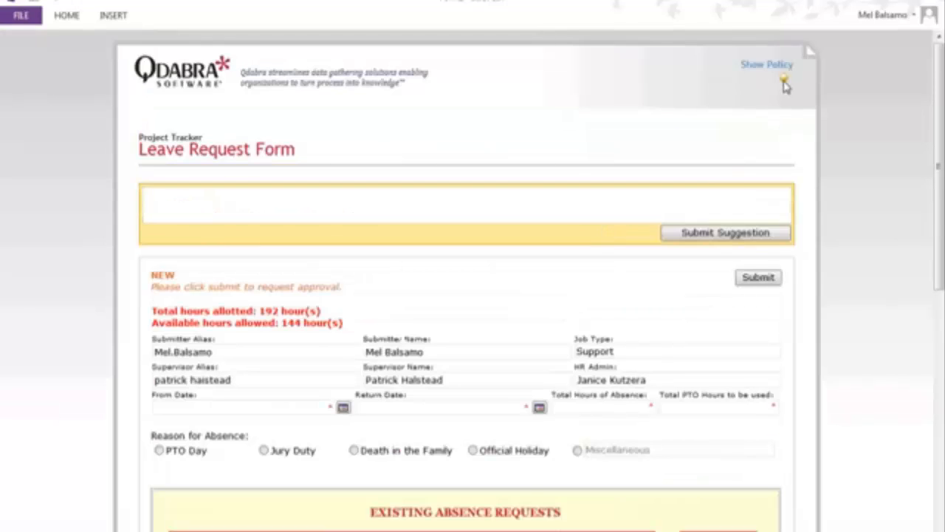
Step: Review the existing absence requests table and view the From Date calendar without picking a date
scroll(429, 240, down, 2)
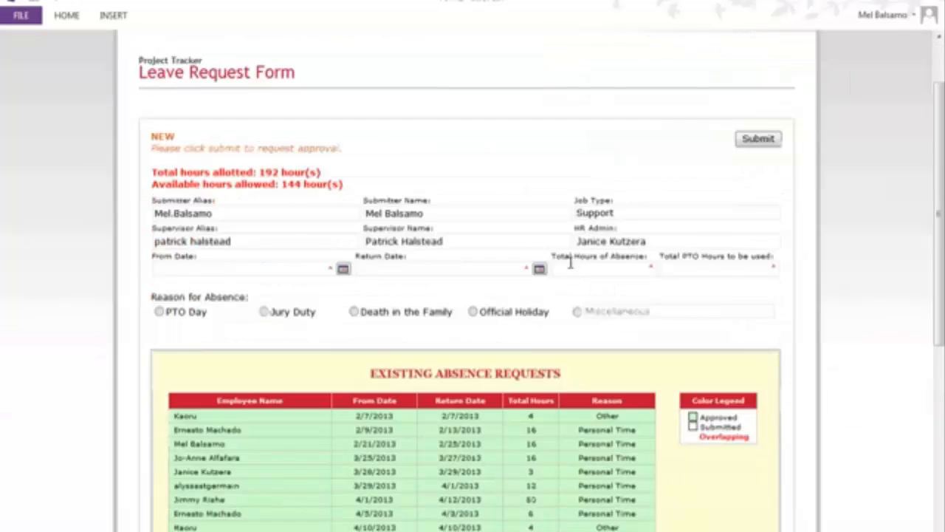
scroll(572, 268, down, 1)
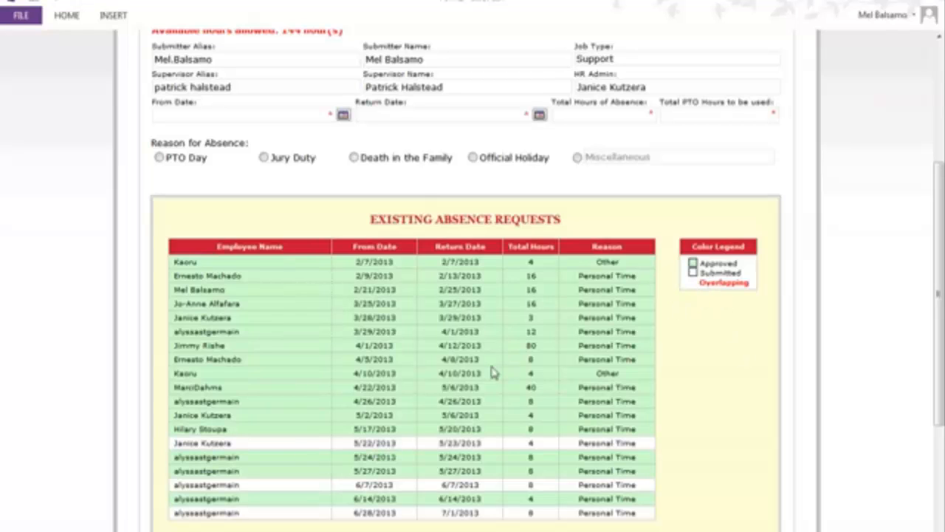
scroll(493, 373, down, 3)
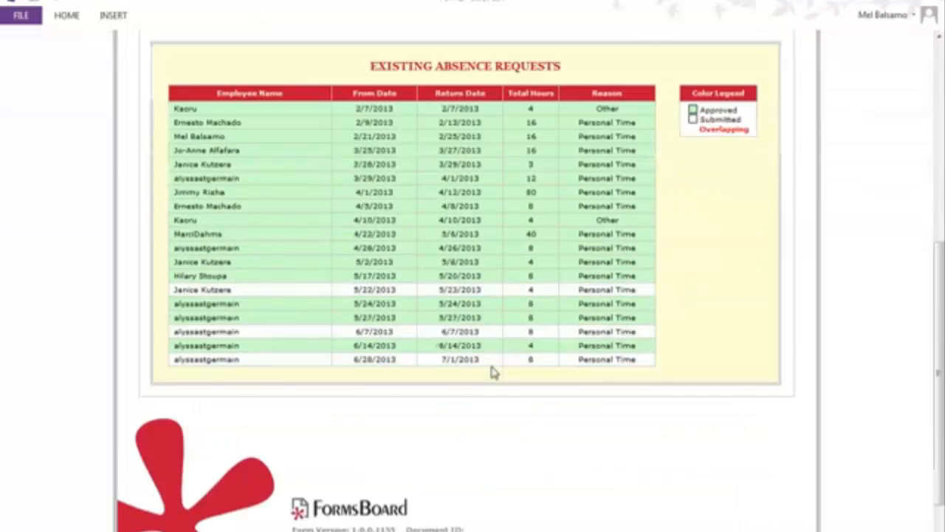
scroll(493, 373, up, 2)
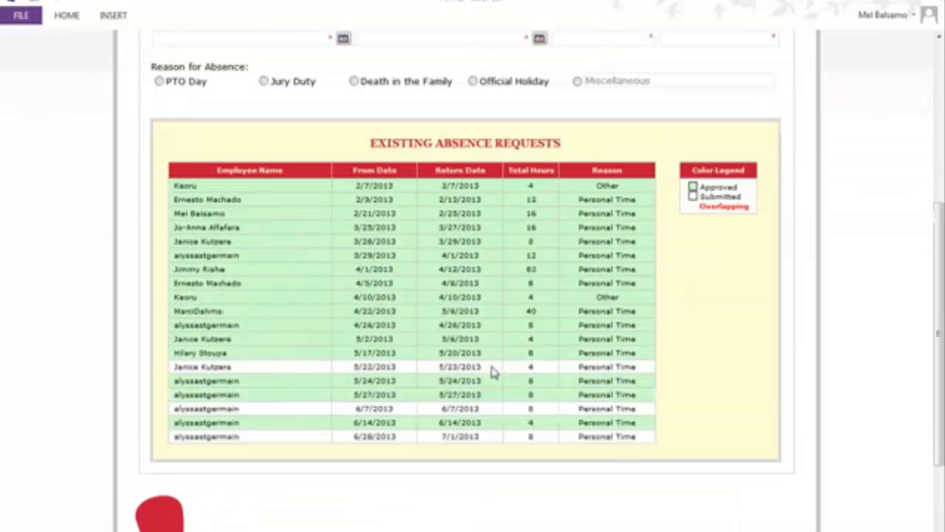
scroll(493, 373, up, 2)
click(293, 116)
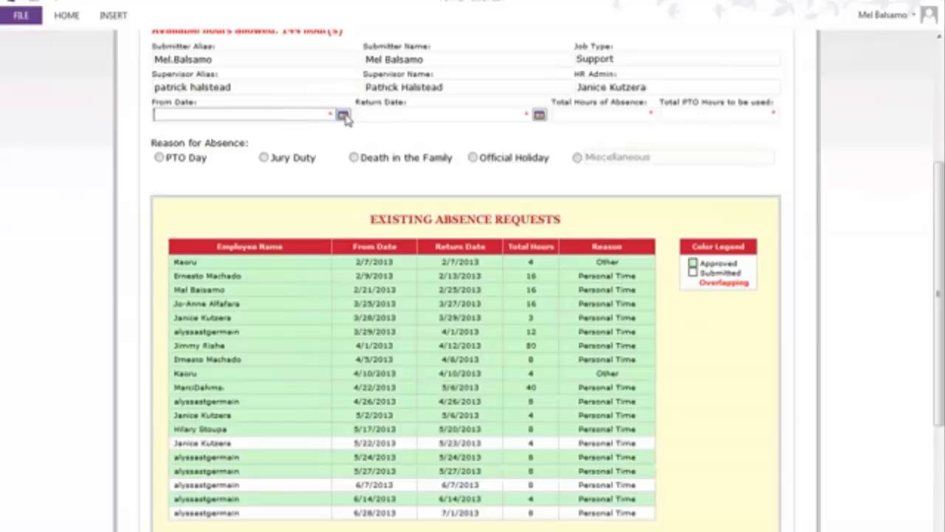
click(343, 116)
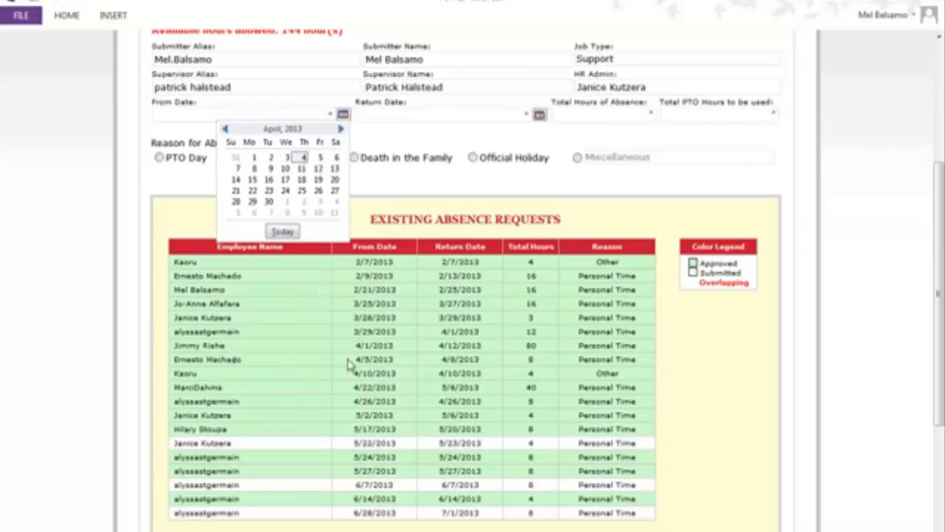
click(521, 370)
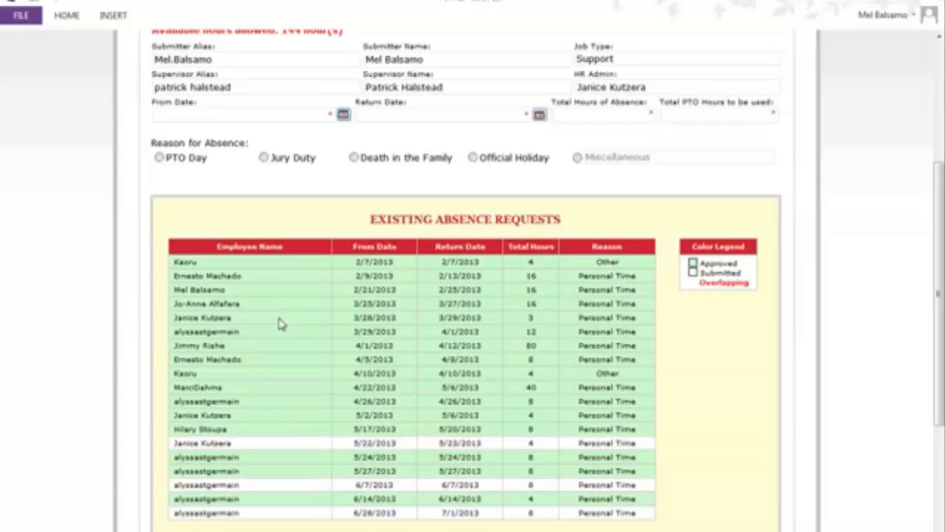
Step: Close the leave request form and open FBwithSuggestion.xsn from the Samples folder in InfoPath design mode, maximized
scroll(279, 323, up, 3)
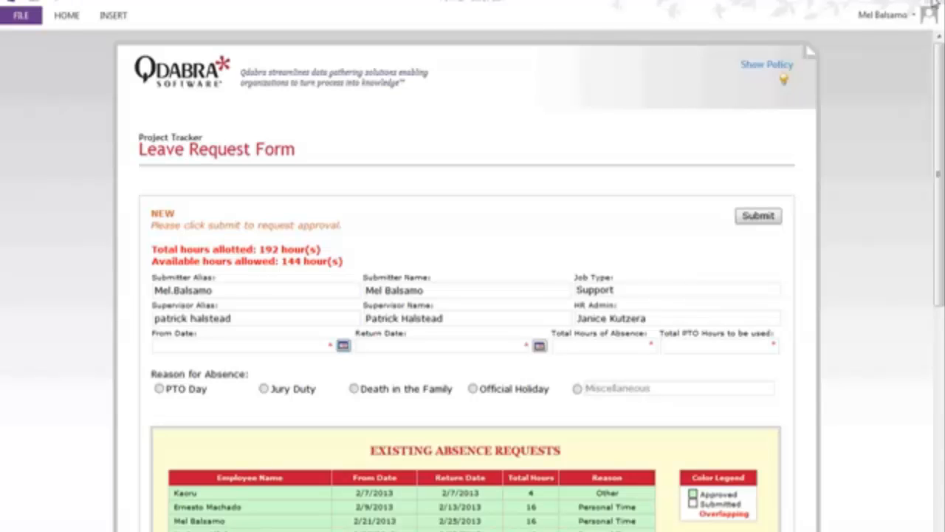
click(937, 3)
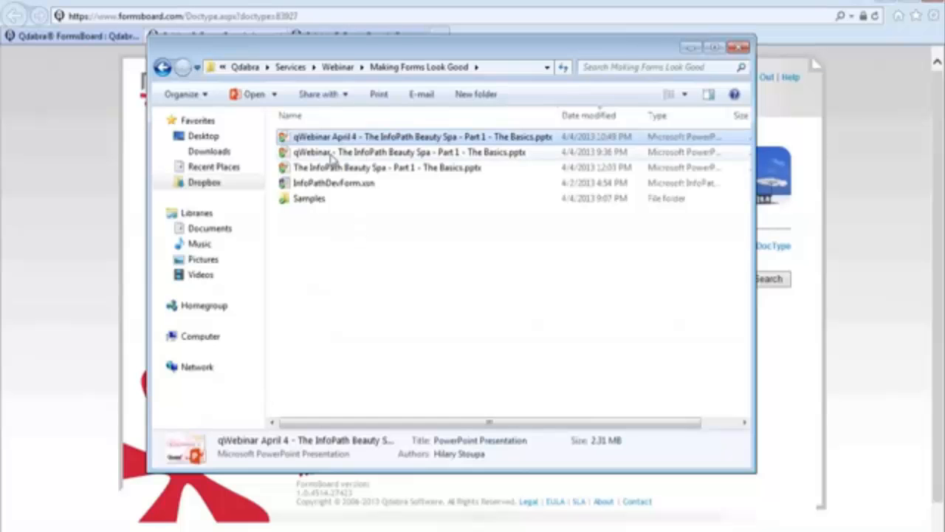
double_click(310, 203)
click(317, 153)
right_click(329, 152)
click(403, 170)
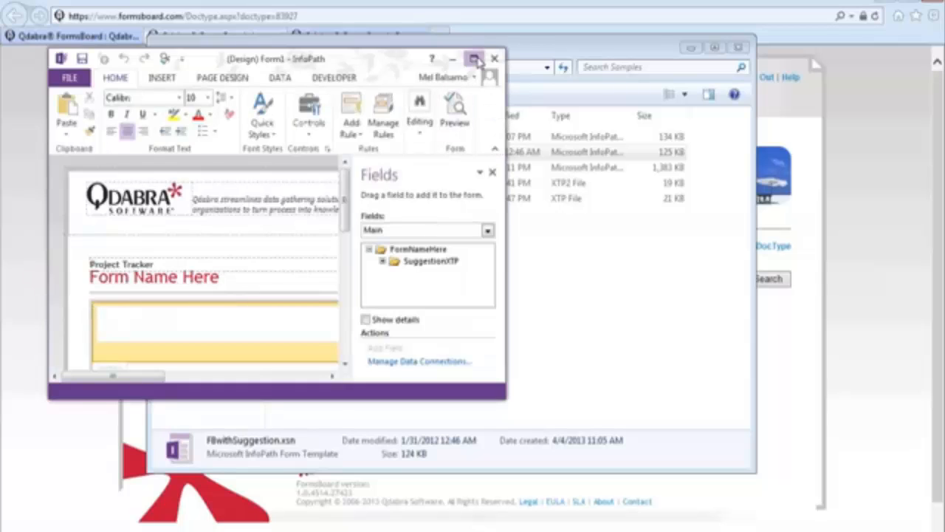
click(476, 59)
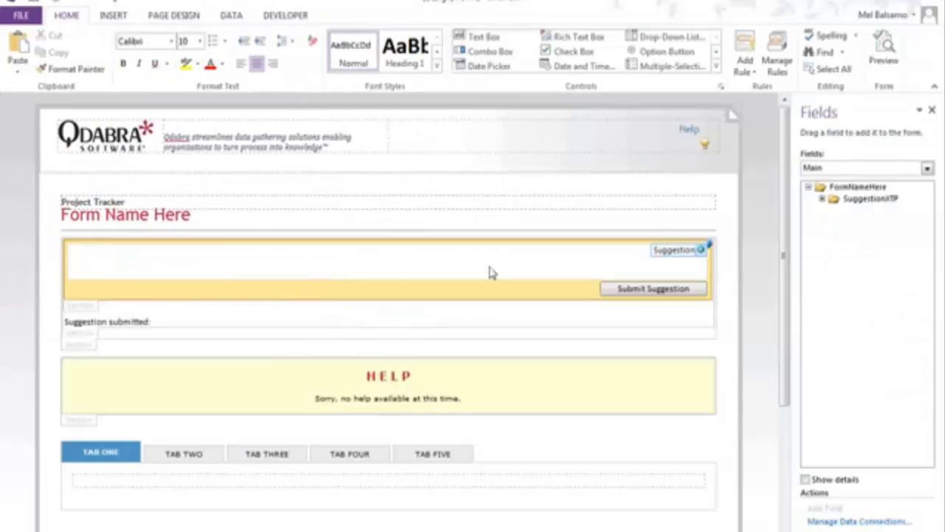
scroll(491, 274, down, 5)
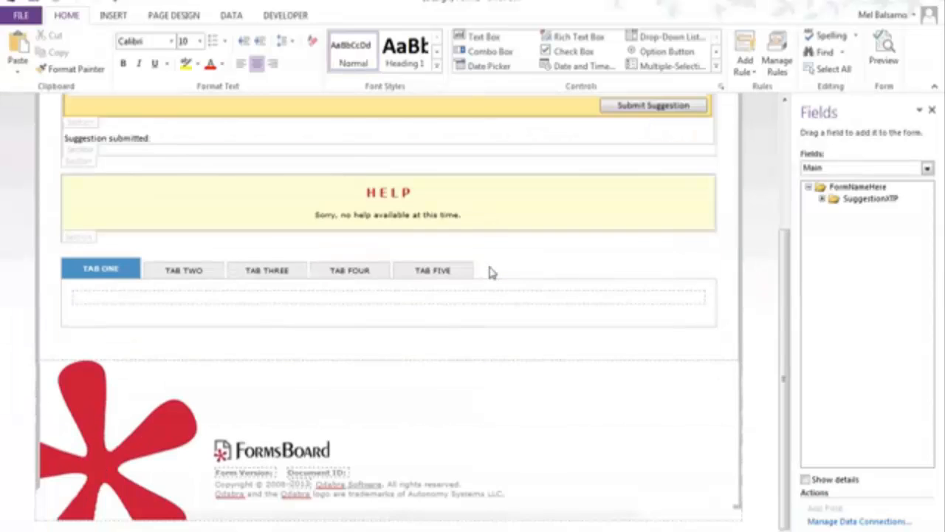
Step: Examine the template's header text and its suggestion section in the design view
scroll(491, 273, up, 5)
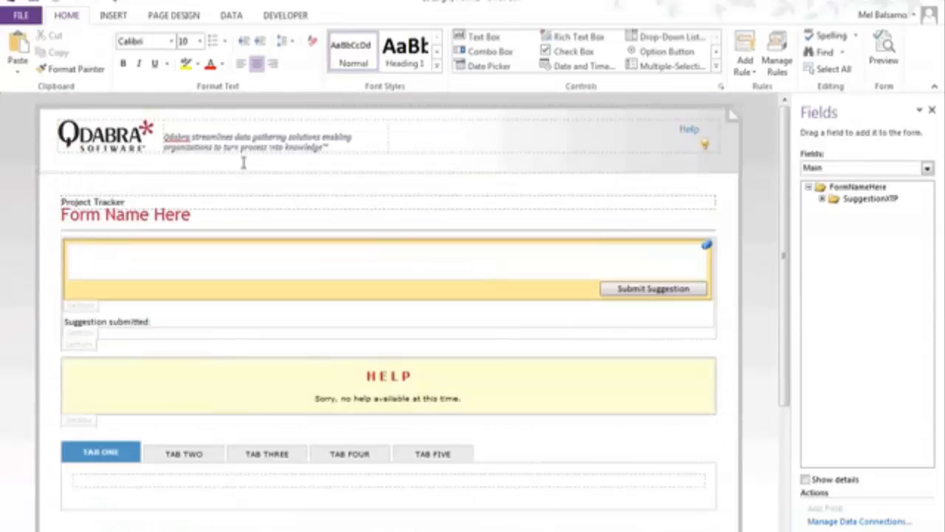
click(195, 140)
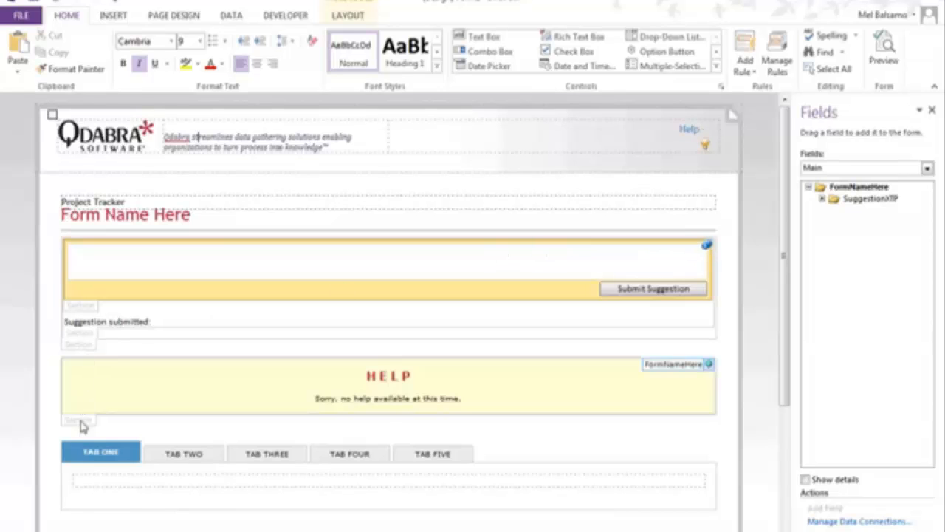
click(85, 353)
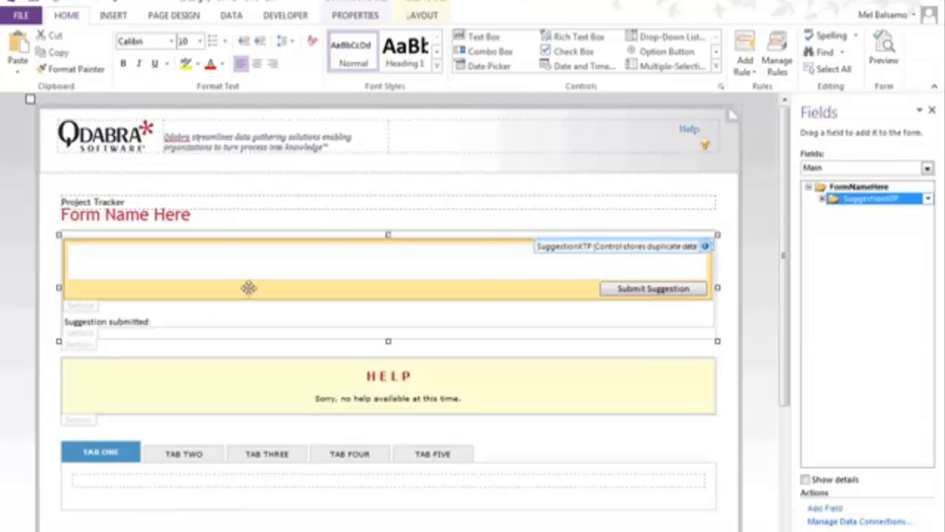
Step: Replace the "Form Name Here" title in the template with "Asset Tracker"
click(126, 214)
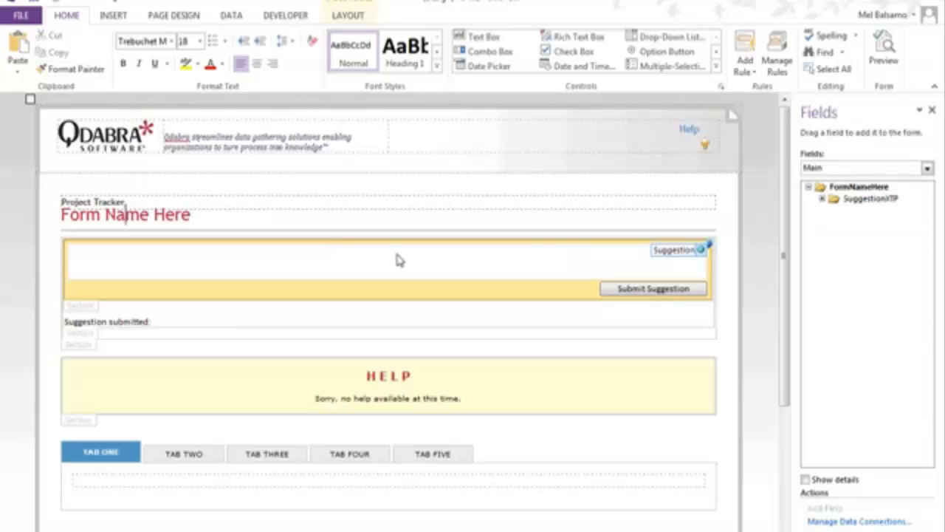
scroll(397, 260, down, 3)
scroll(397, 260, up, 3)
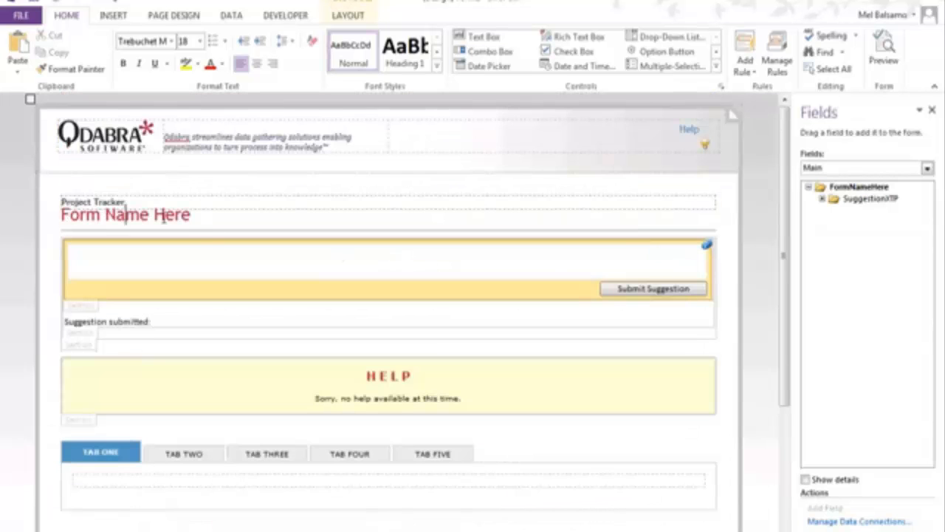
triple_click(157, 215)
text(Asset Tracker)
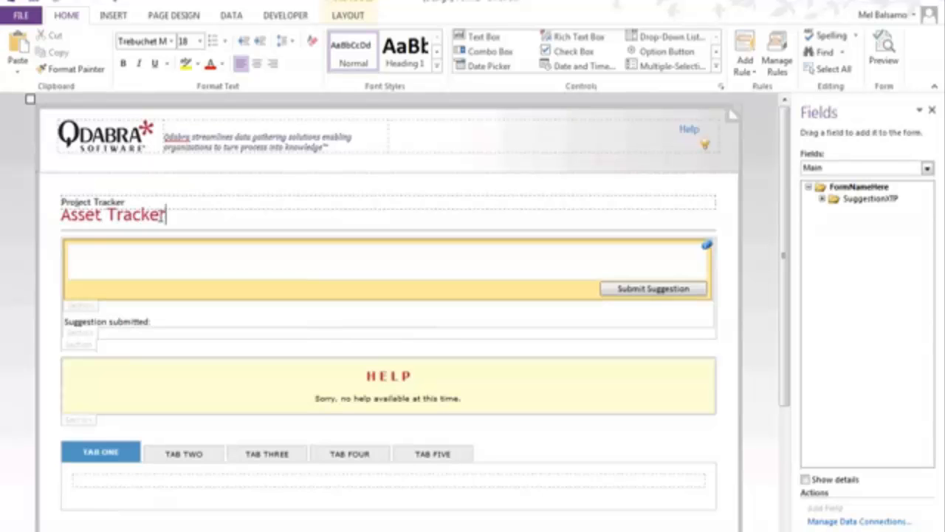
Step: Inspect the template's main data source fields, the empty content area under Tab One and the page footer
scroll(207, 281, down, 3)
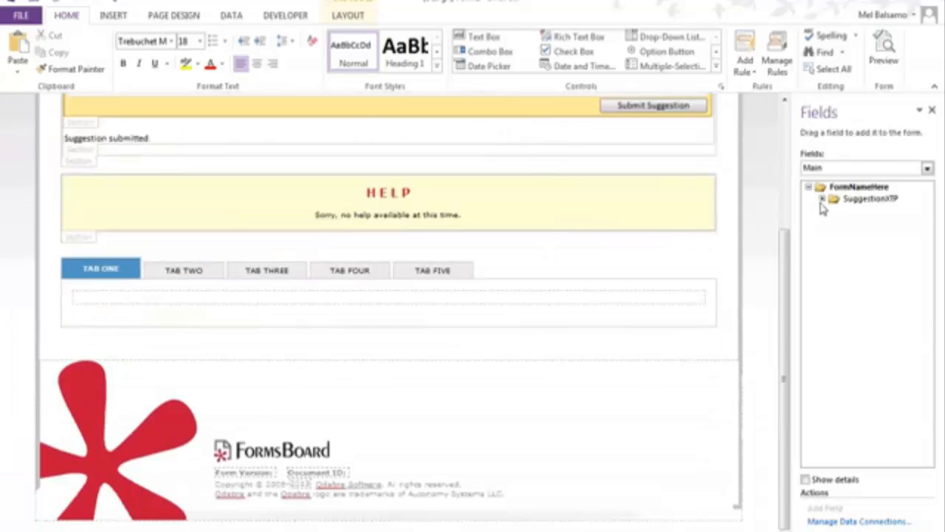
click(857, 200)
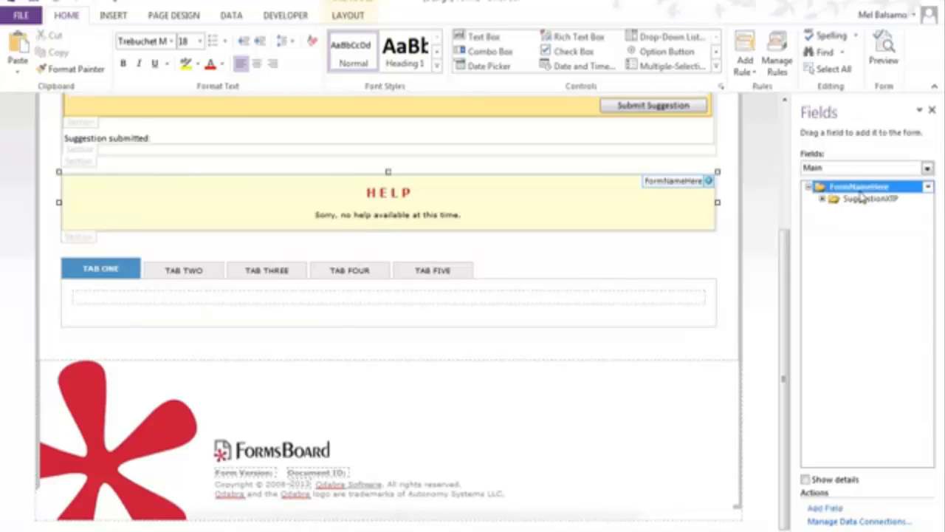
click(241, 297)
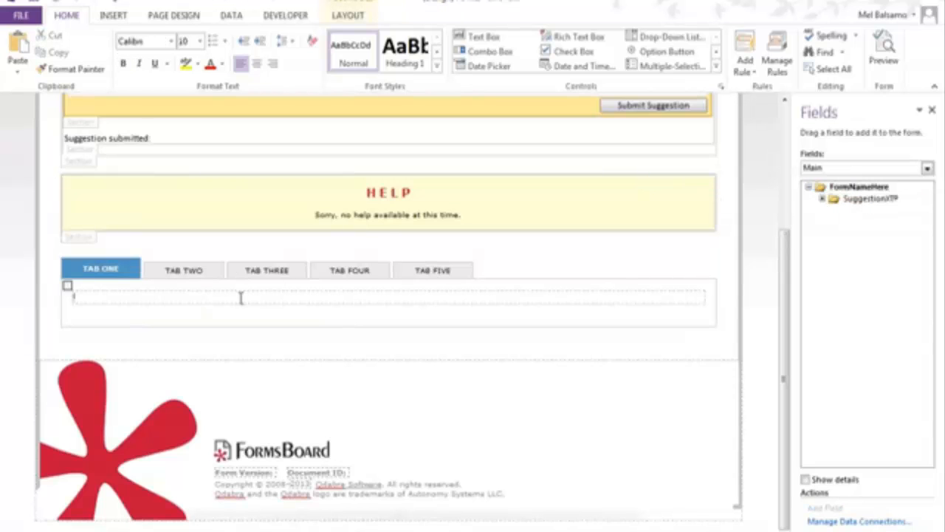
click(152, 444)
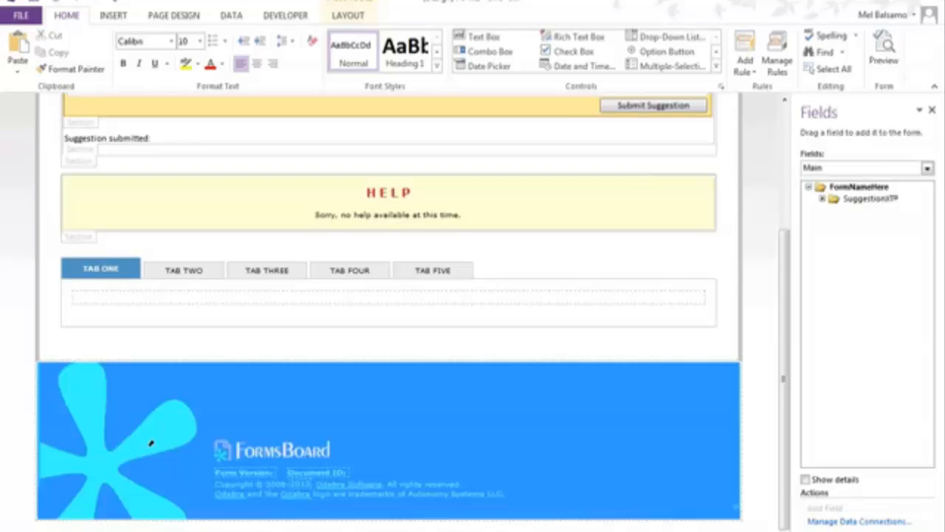
scroll(310, 441, up, 3)
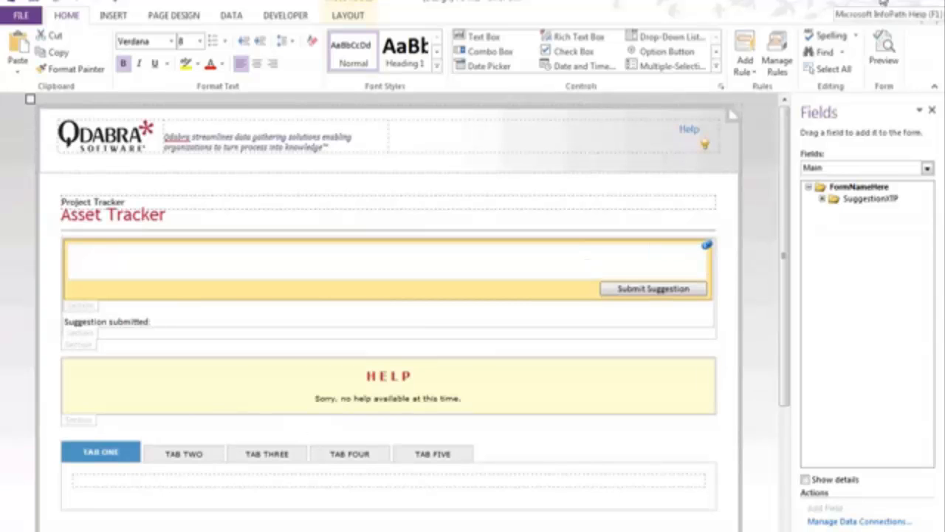
Step: Close the template without saving its changes and switch to the Forms Portfolio Forms page in the browser
click(935, 3)
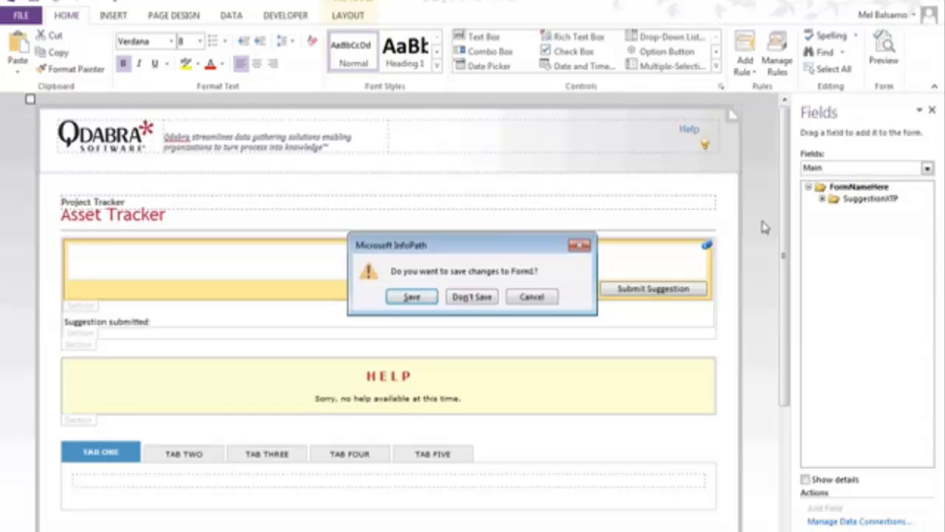
click(473, 294)
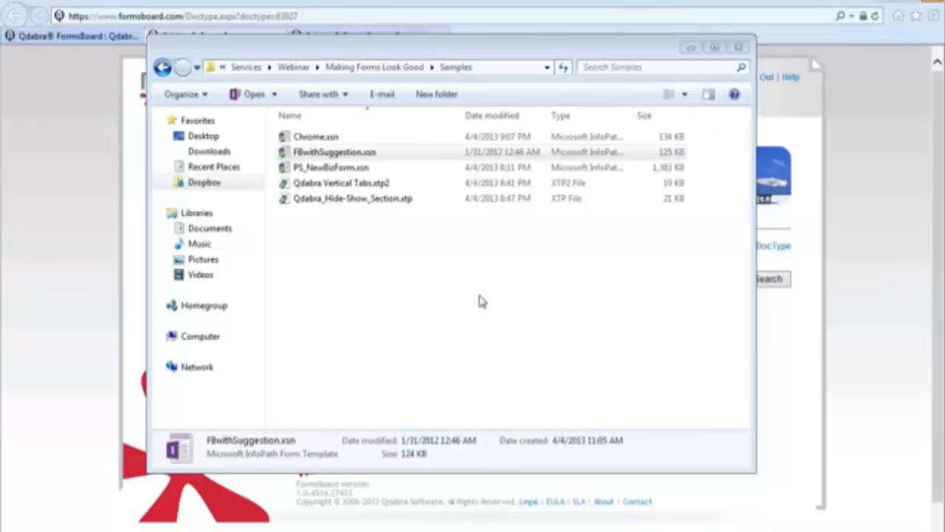
click(835, 344)
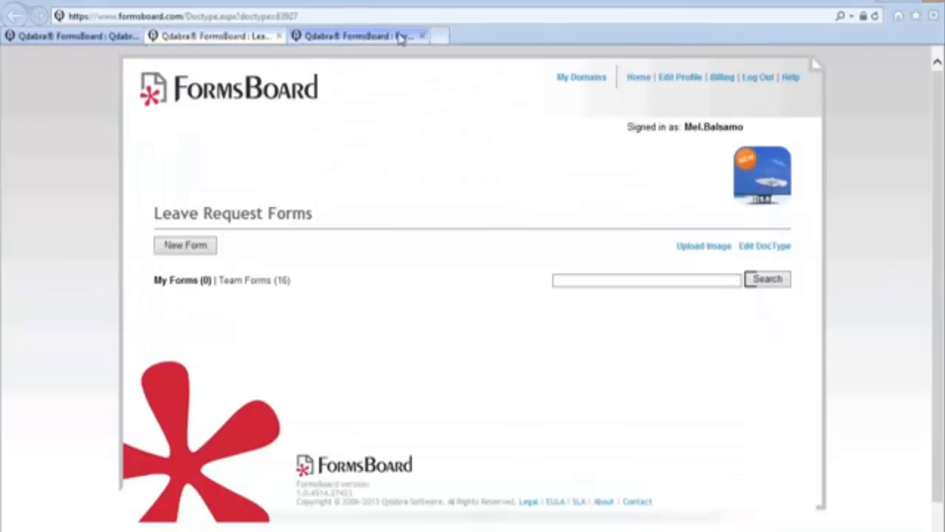
click(399, 36)
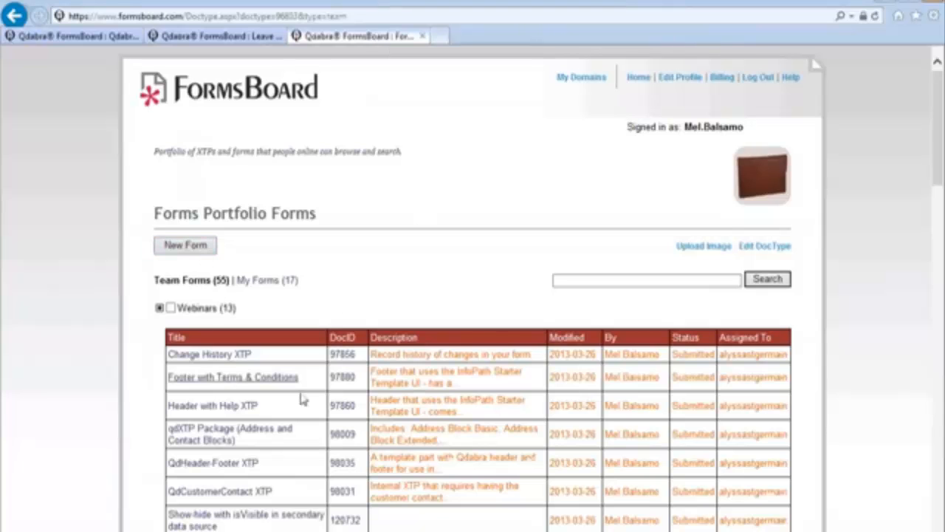
Step: Find Vertical Tabs XTP in the portfolio's team forms and open its form in InfoPath, maximized
scroll(380, 388, down, 3)
scroll(381, 388, down, 2)
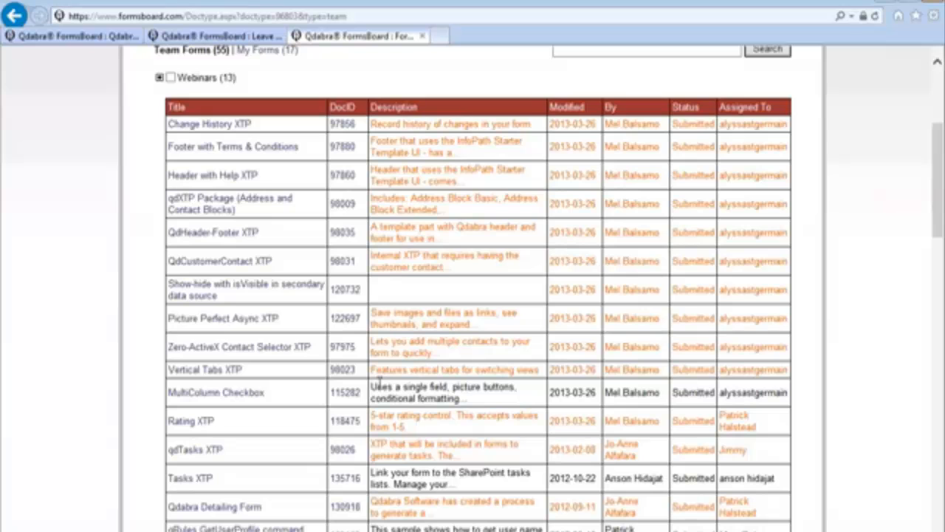
click(228, 374)
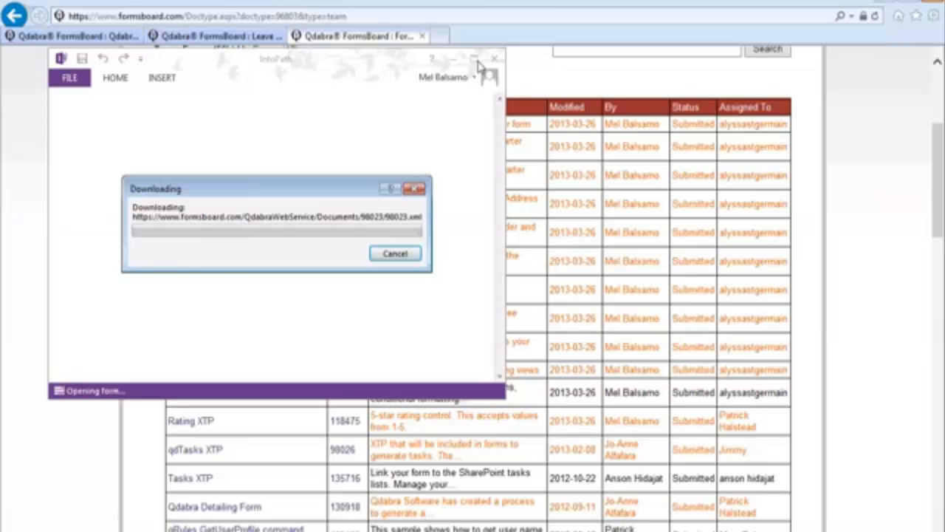
click(477, 61)
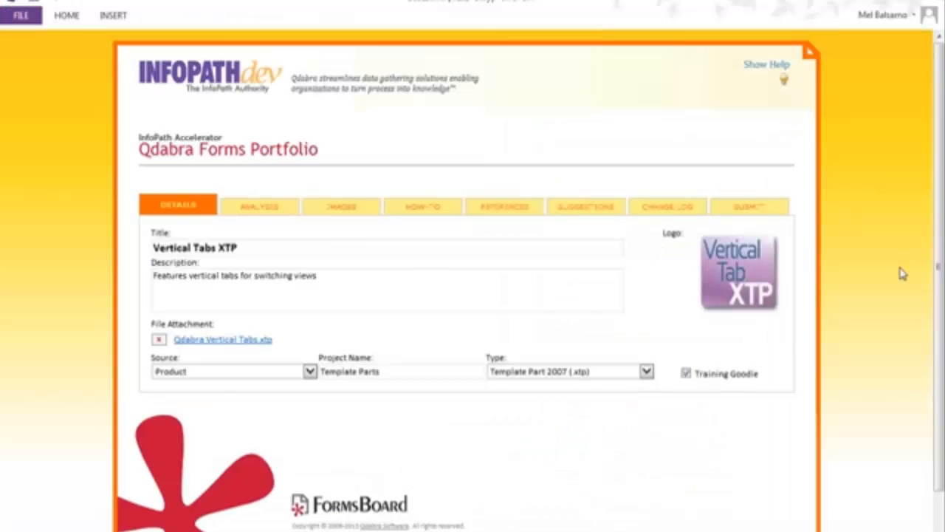
Step: Review the Details, Analysis and Images sections of the Vertical Tabs XTP form
scroll(903, 274, down, 1)
scroll(902, 274, up, 1)
scroll(902, 274, down, 1)
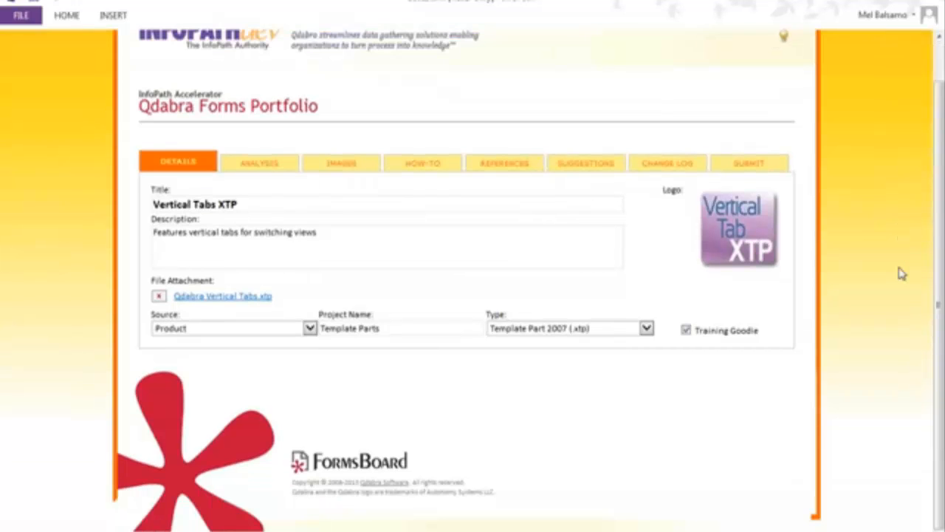
scroll(898, 274, up, 1)
click(259, 207)
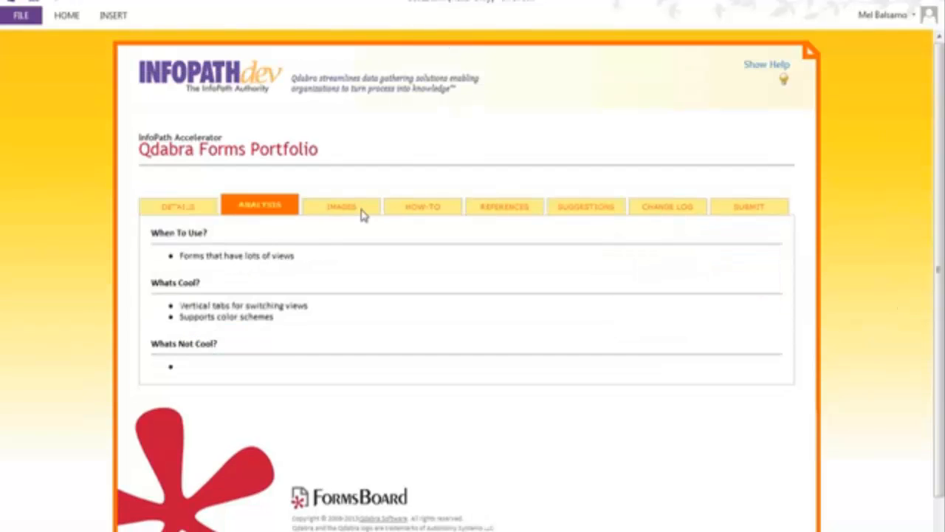
click(363, 213)
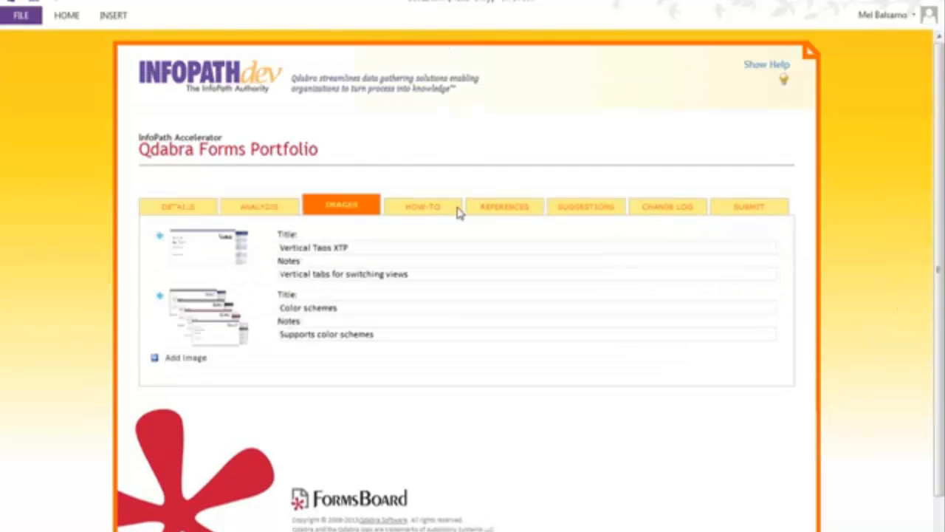
scroll(458, 213, down, 1)
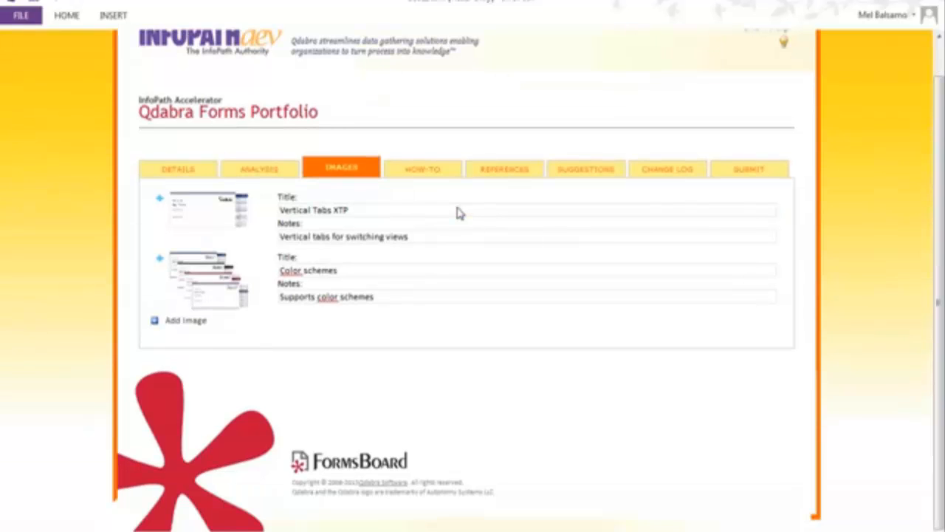
Step: Look through the form's How-To, References, Suggestions and Change Log sections
click(422, 172)
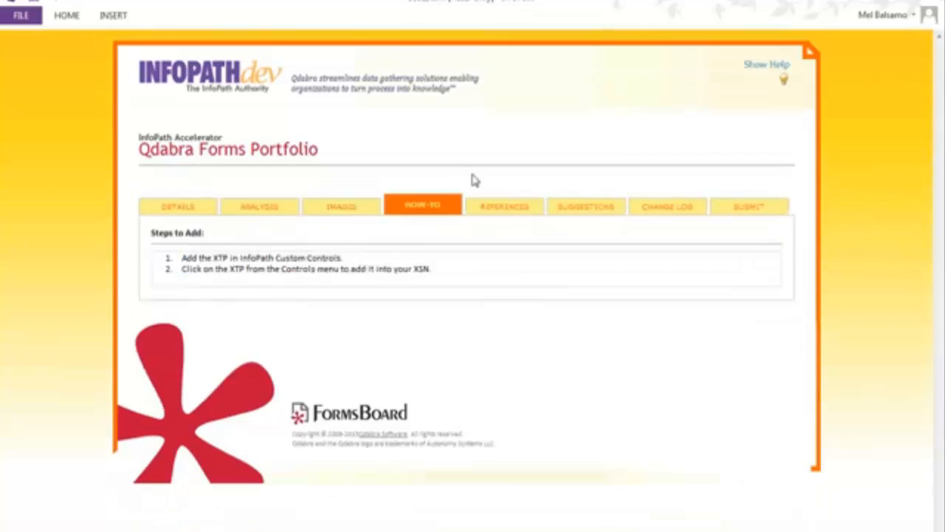
click(506, 210)
click(589, 214)
click(684, 213)
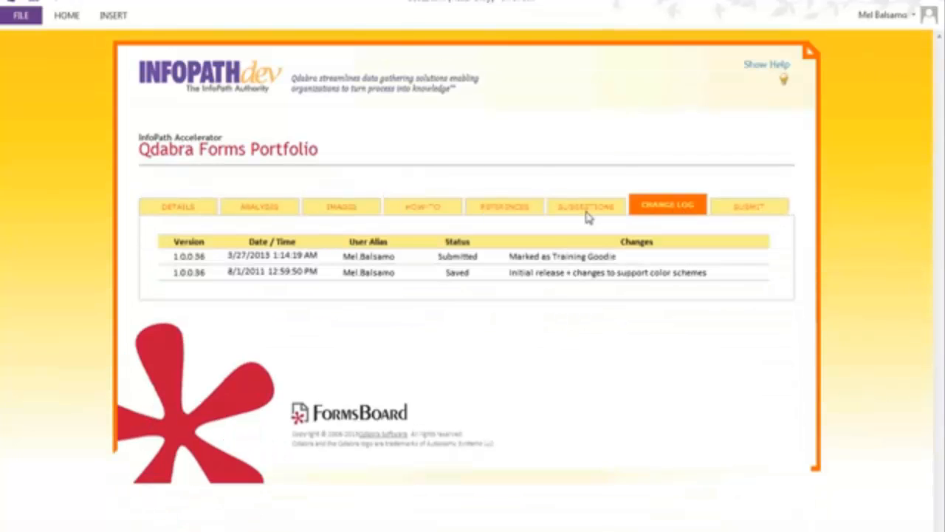
Step: Return to the Images section and enlarge the Vertical Tabs XTP and Color schemes pictures in turn, shrinking each one again
click(370, 208)
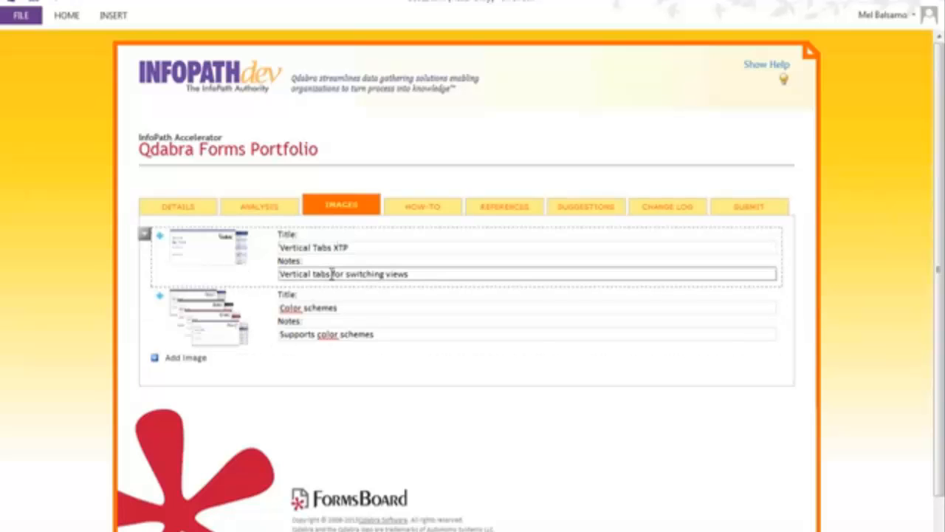
click(161, 236)
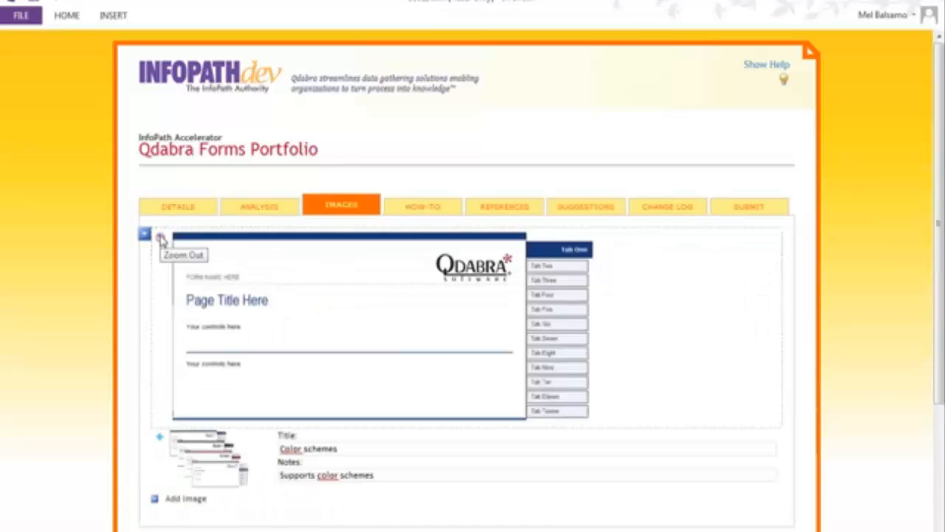
scroll(640, 328, down, 1)
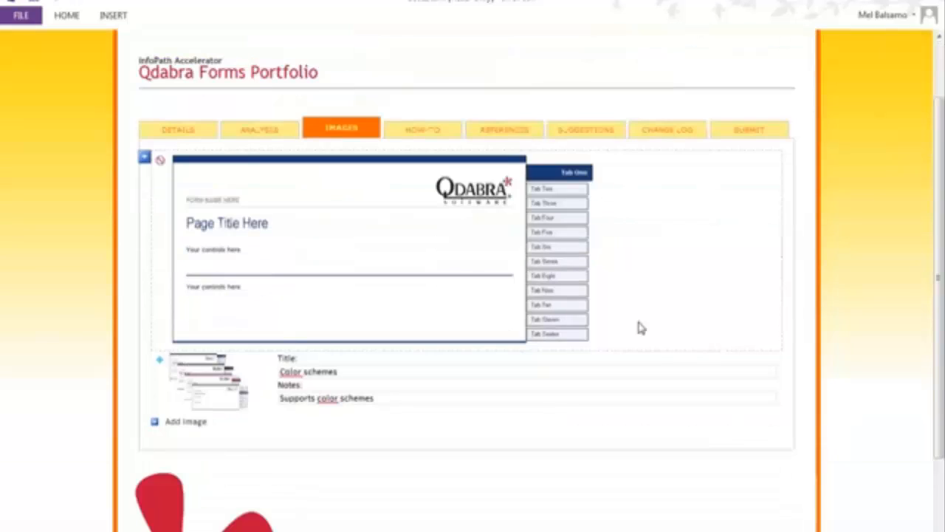
scroll(640, 328, down, 1)
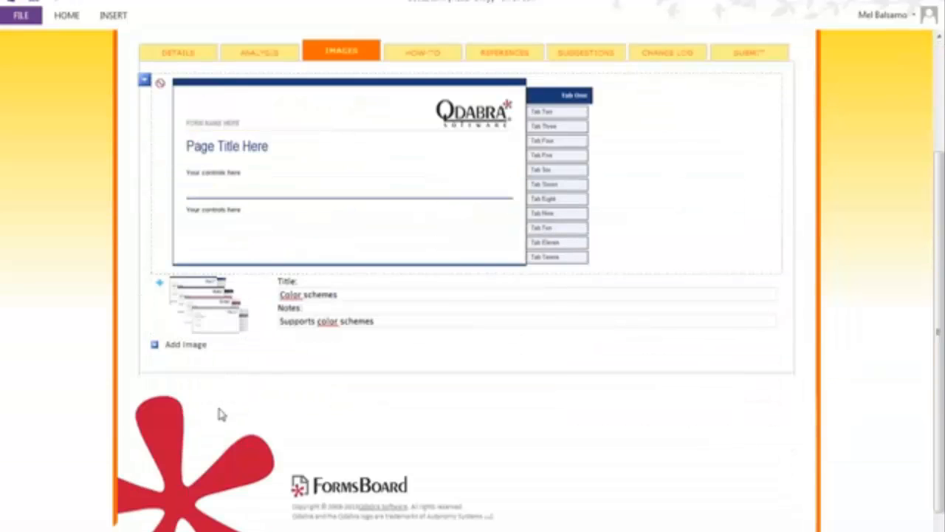
click(159, 85)
click(160, 259)
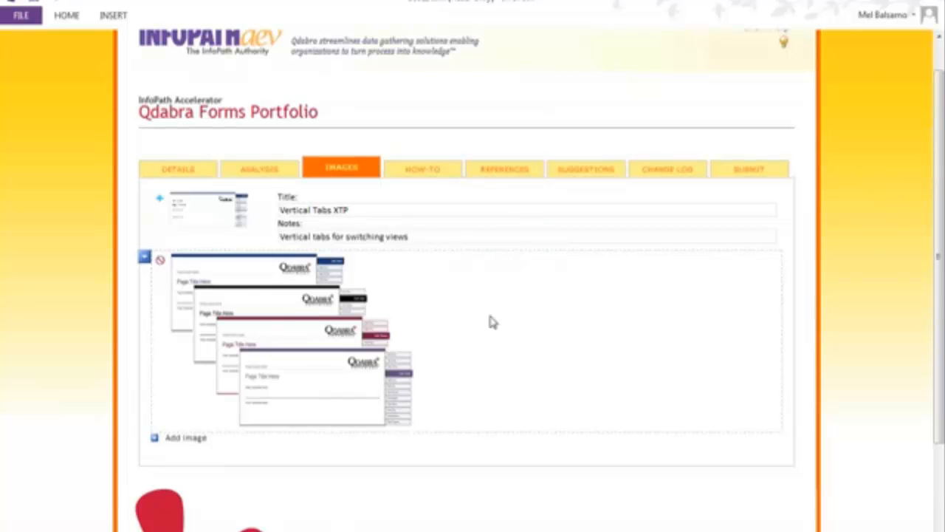
click(161, 261)
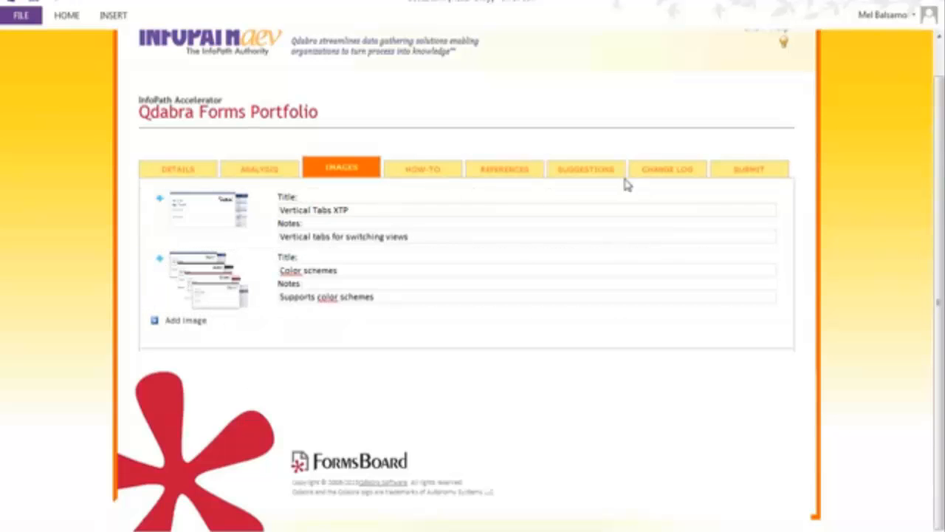
Step: Review the Change Log and the Submit section's Version, Change/s and CC fields without submitting the form
click(641, 173)
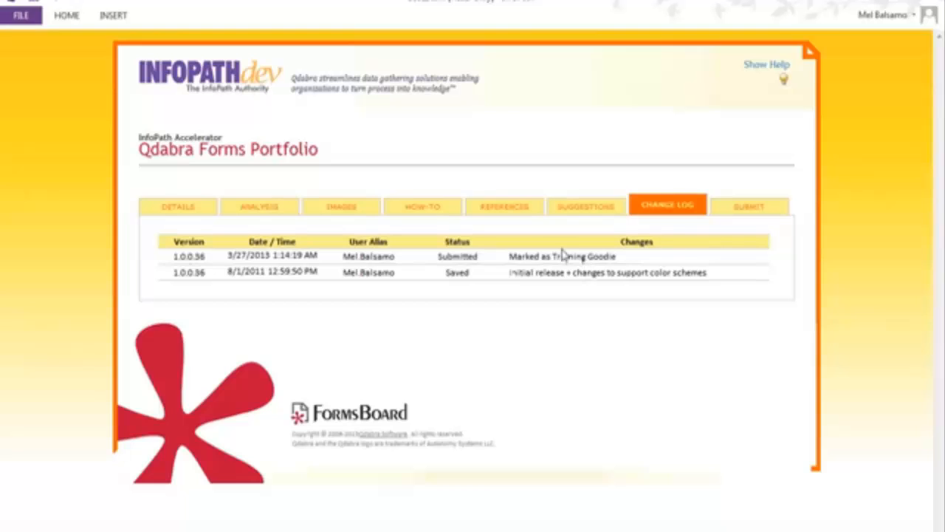
click(753, 206)
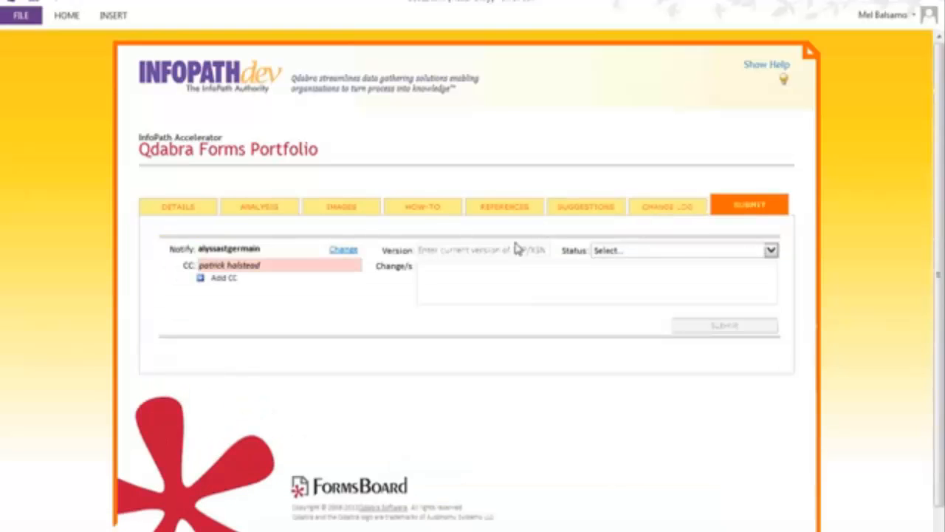
click(474, 252)
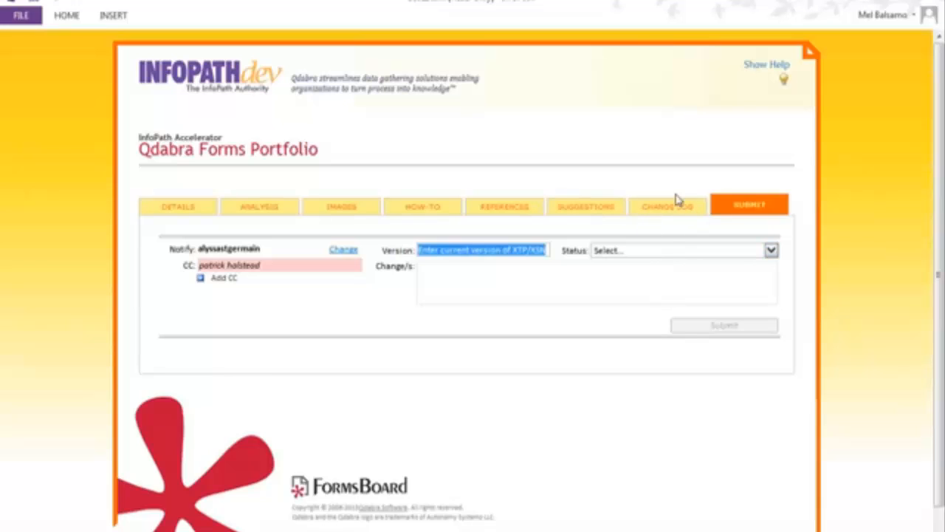
click(736, 331)
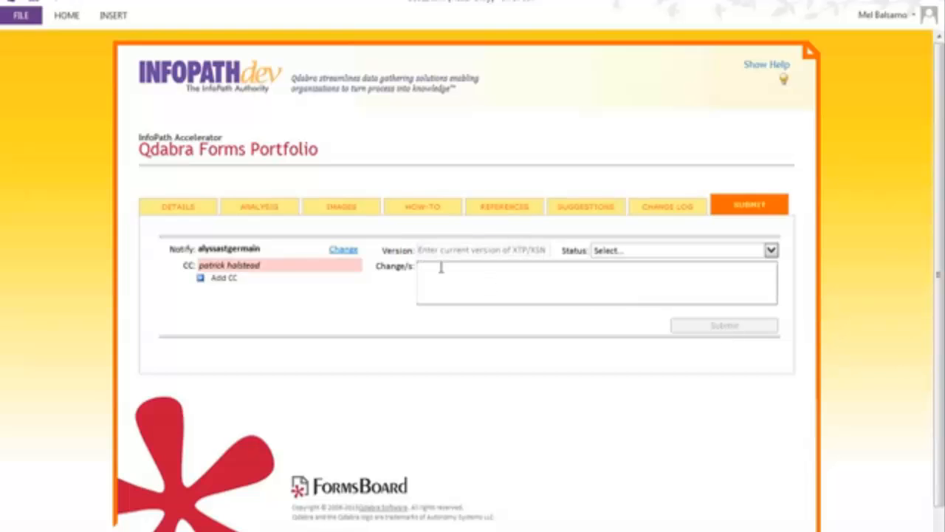
triple_click(340, 266)
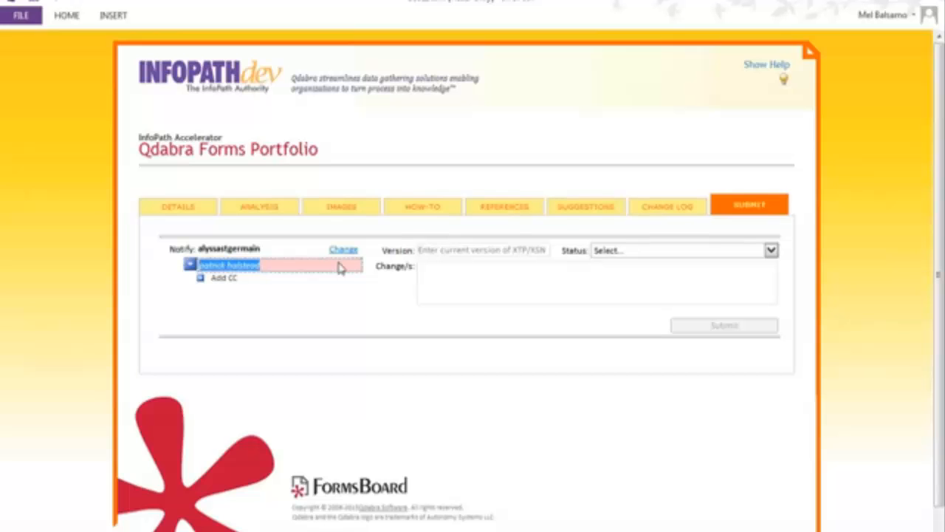
Step: Re-enter the CC contact's name in the Submit section and resolve it by choosing the matching suggestion
click(340, 265)
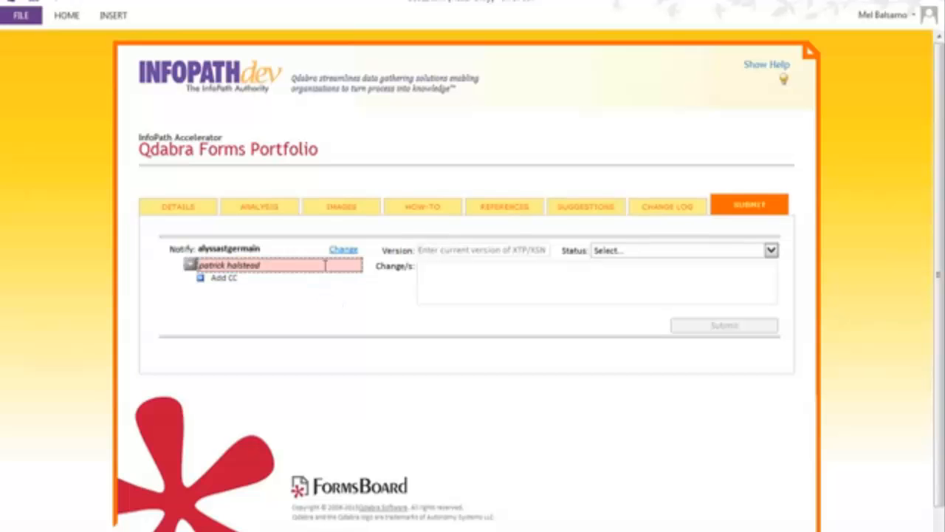
click(301, 313)
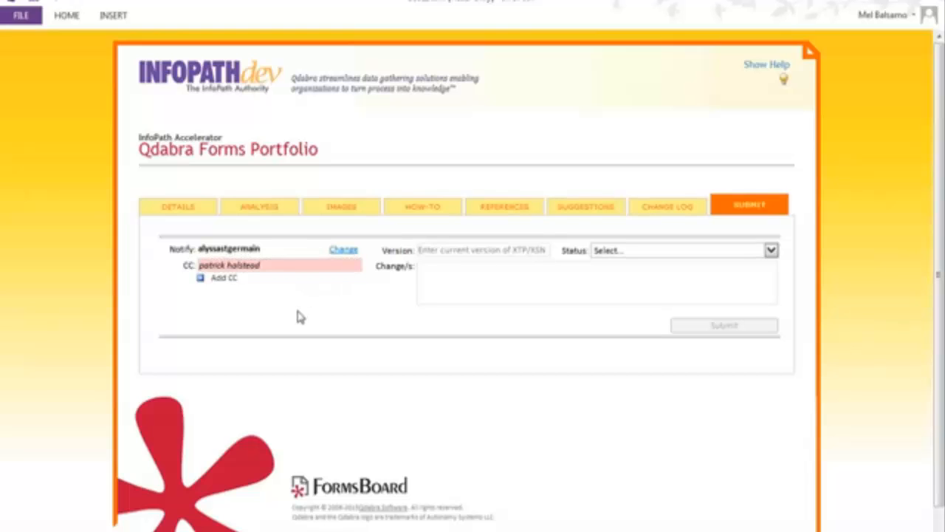
triple_click(298, 267)
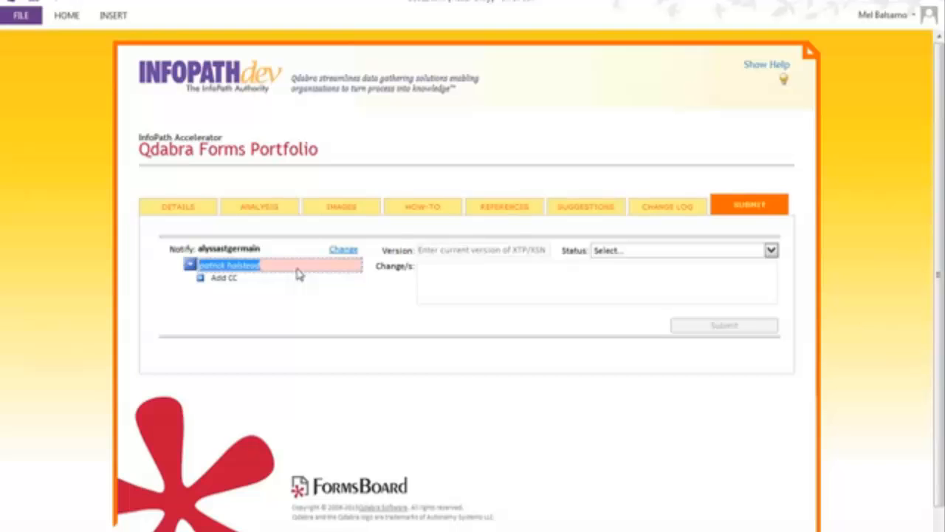
text(patrick)
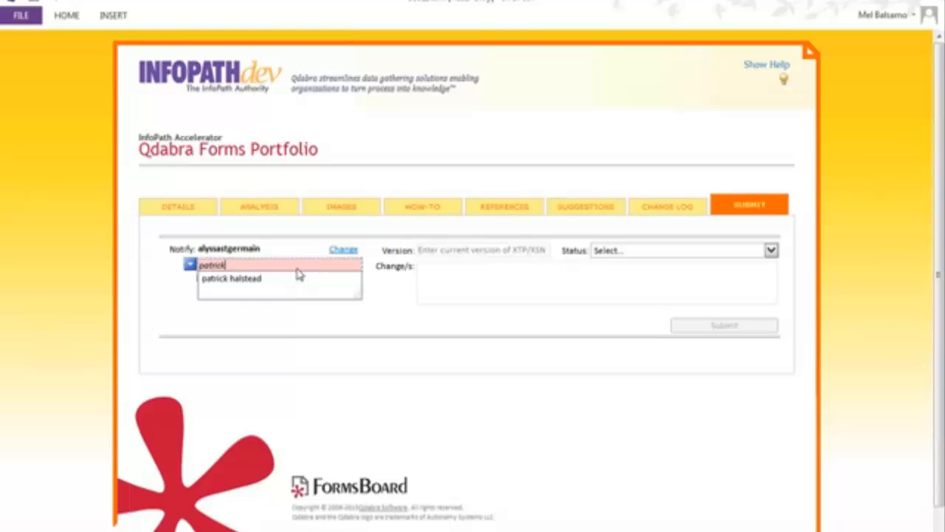
click(297, 278)
click(317, 393)
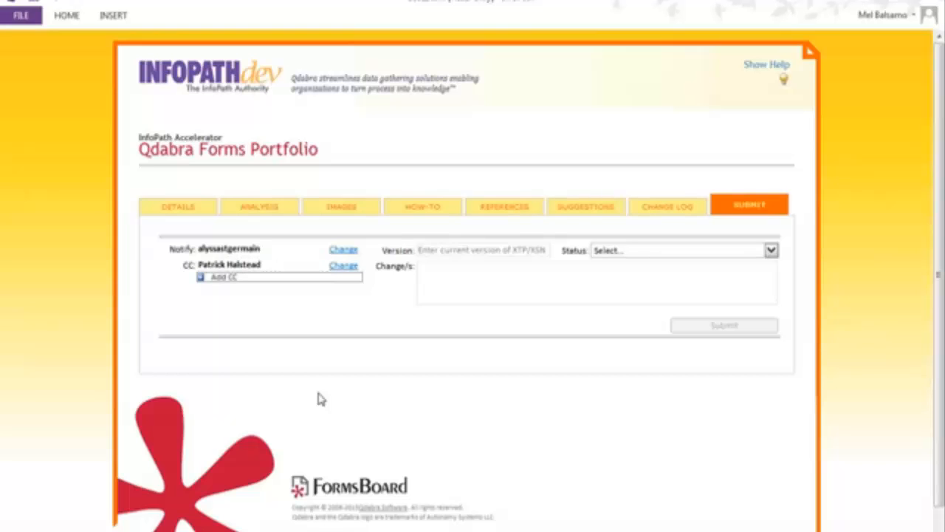
Step: Enter version 1.0.1.15 and set the status to Submitted, leaving the Change/s field ready for text
click(516, 254)
text(1)
key(Down)
key(Return)
key(Tab)
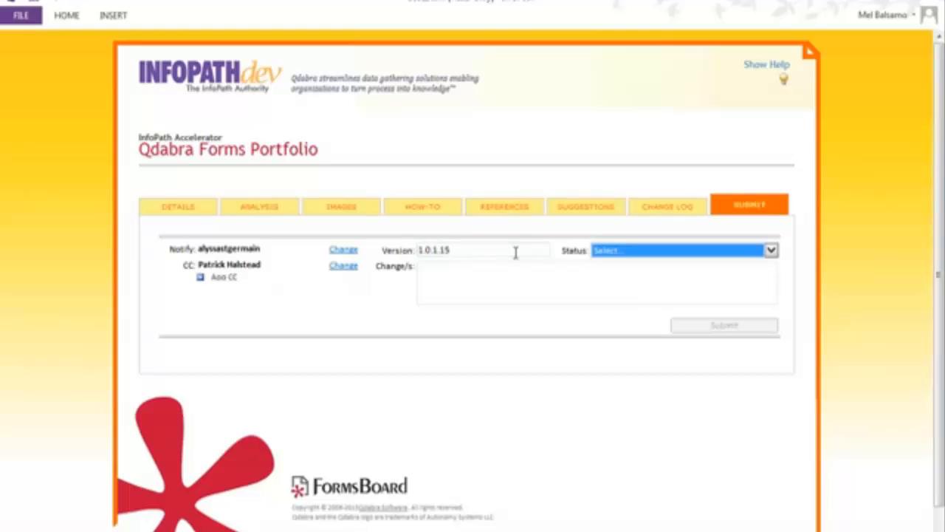
click(652, 255)
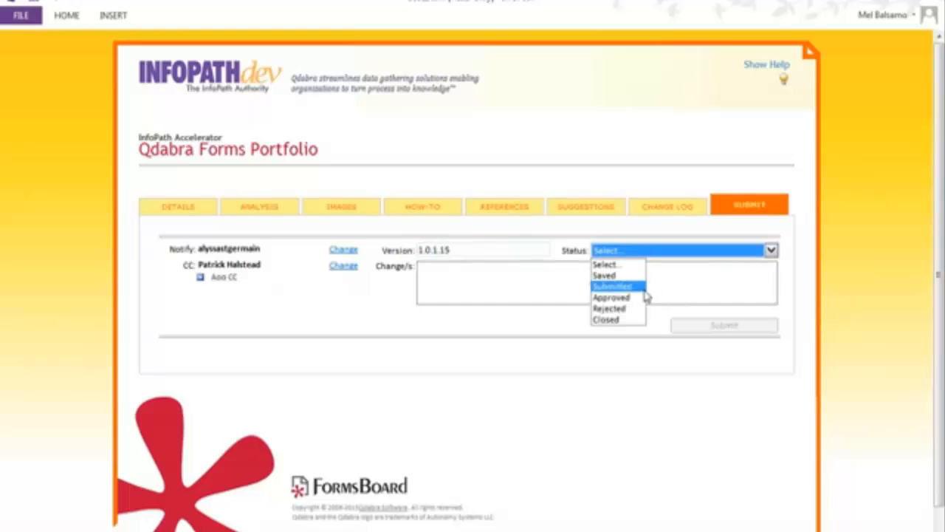
click(641, 287)
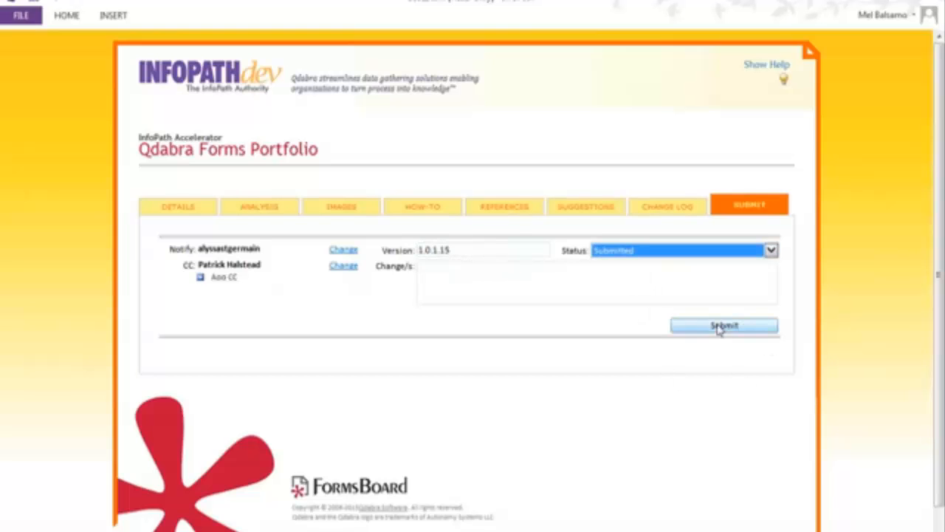
click(662, 277)
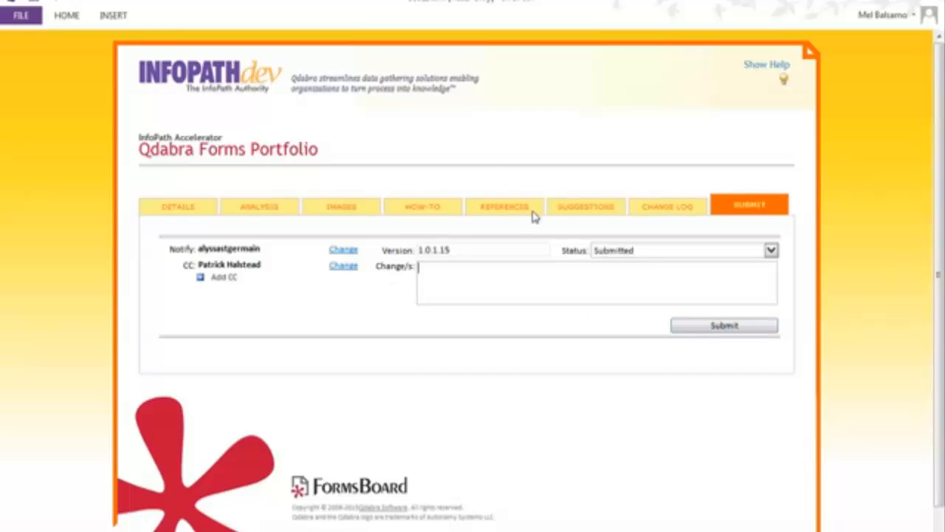
Step: Revisit the Details, Analysis and Images sections of the Vertical Tabs XTP form
click(188, 207)
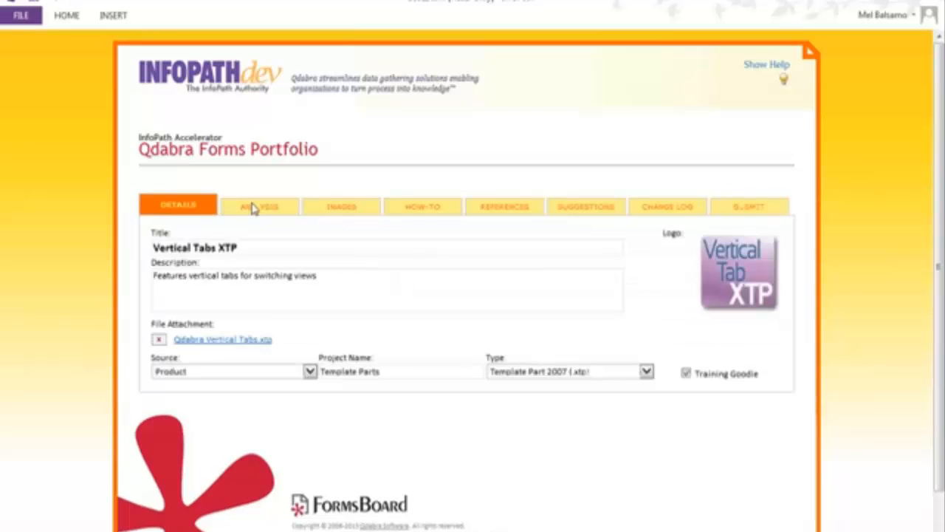
click(255, 207)
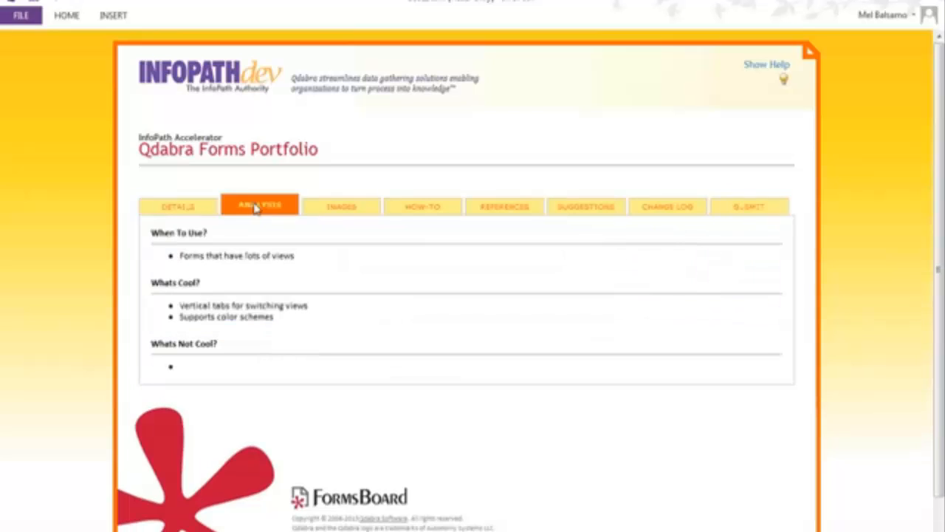
click(335, 211)
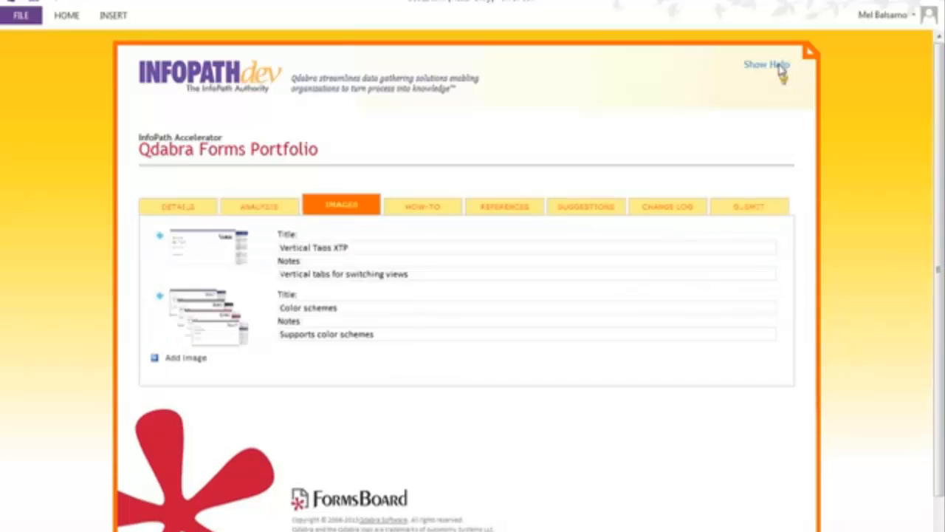
Step: Show the form's help area and suggestion box, and close the form without saving changes
click(775, 66)
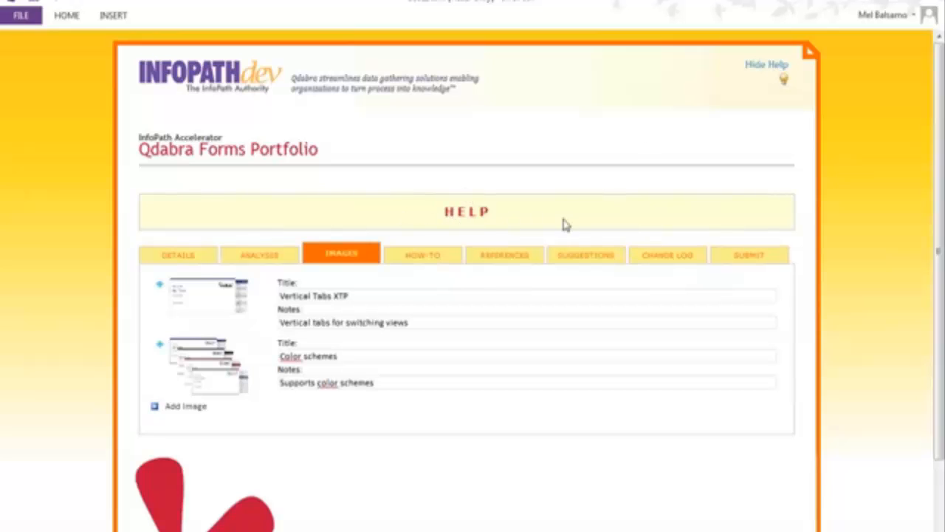
click(782, 83)
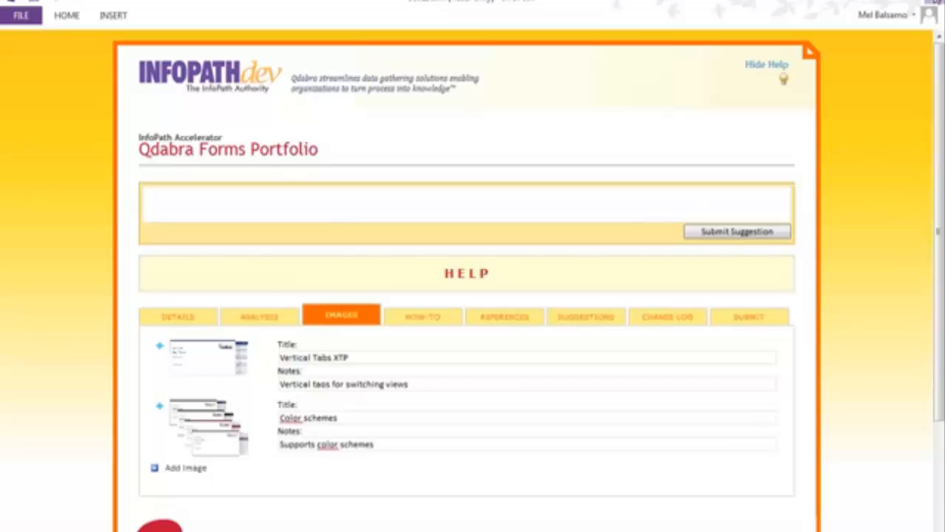
click(937, 2)
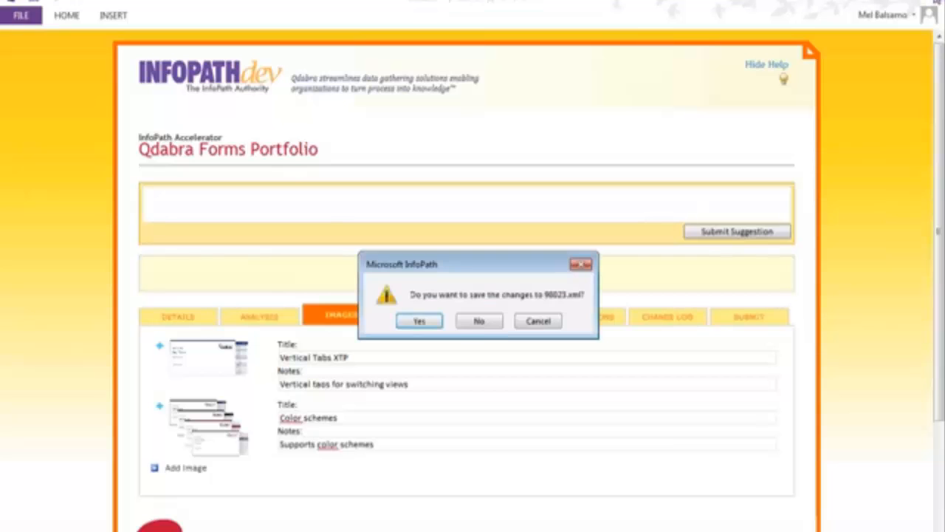
click(478, 323)
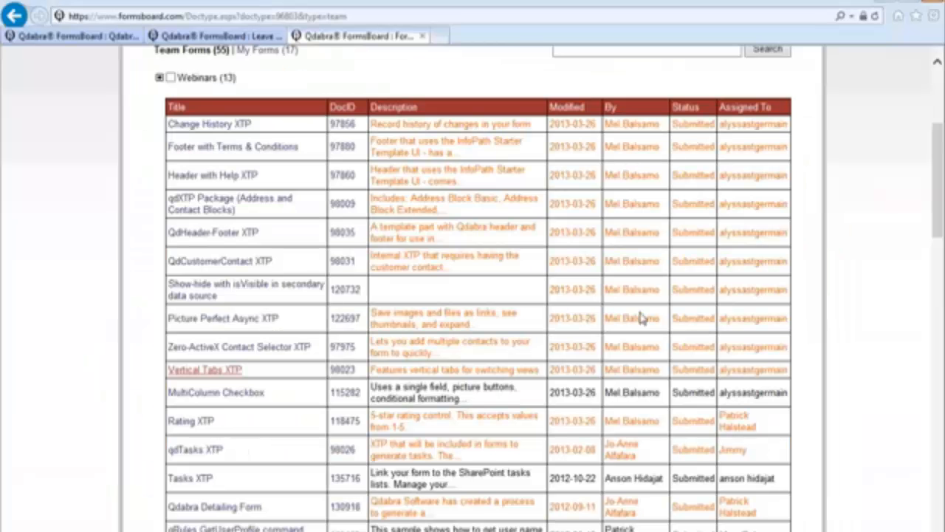
Step: Switch to InfoPath Designer, create a new blank form template and delete its default page layout
click(87, 42)
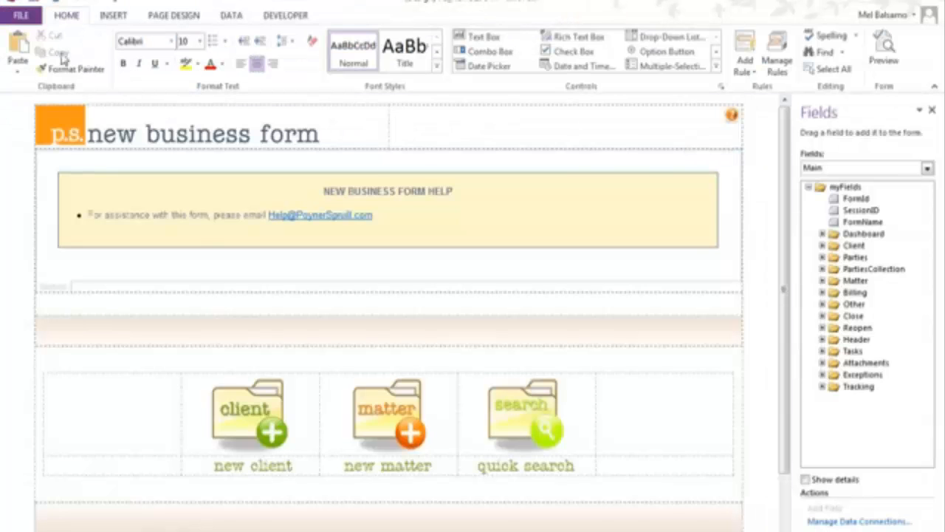
click(21, 15)
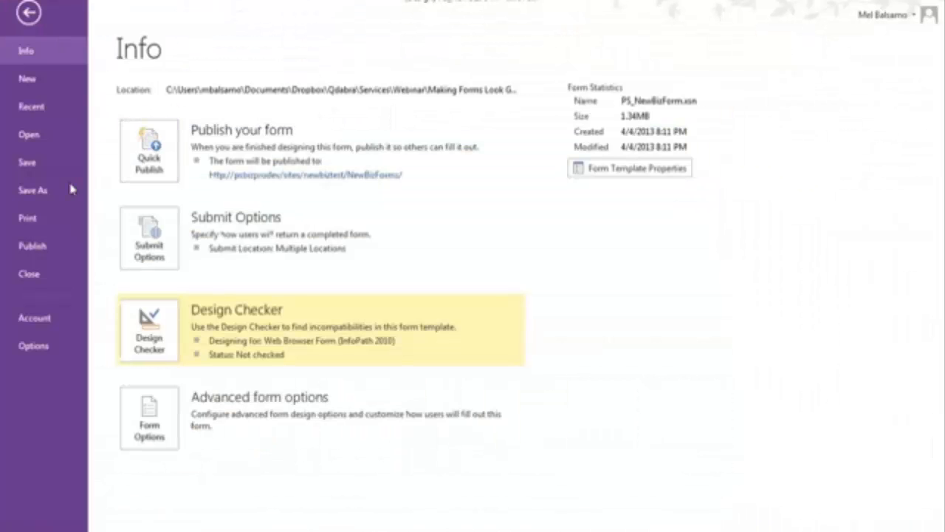
click(28, 78)
click(223, 393)
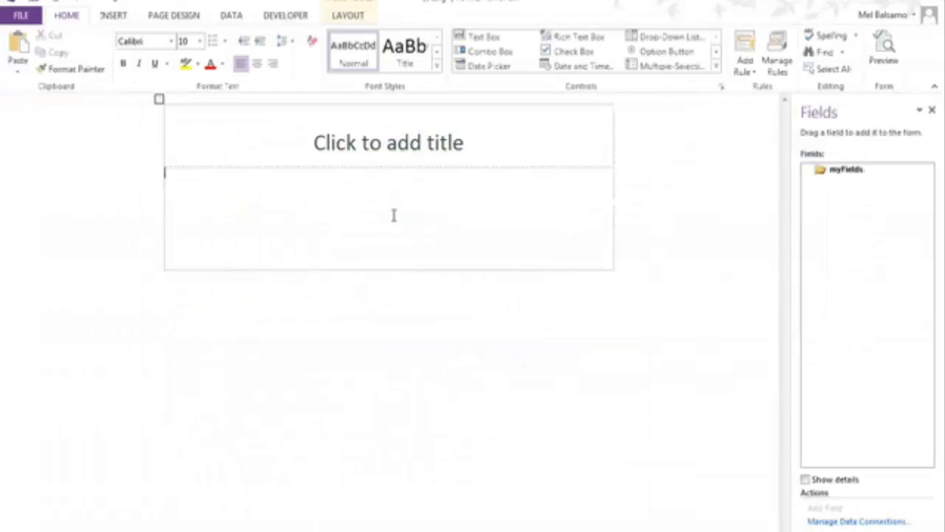
key(ctrl+a)
key(Delete)
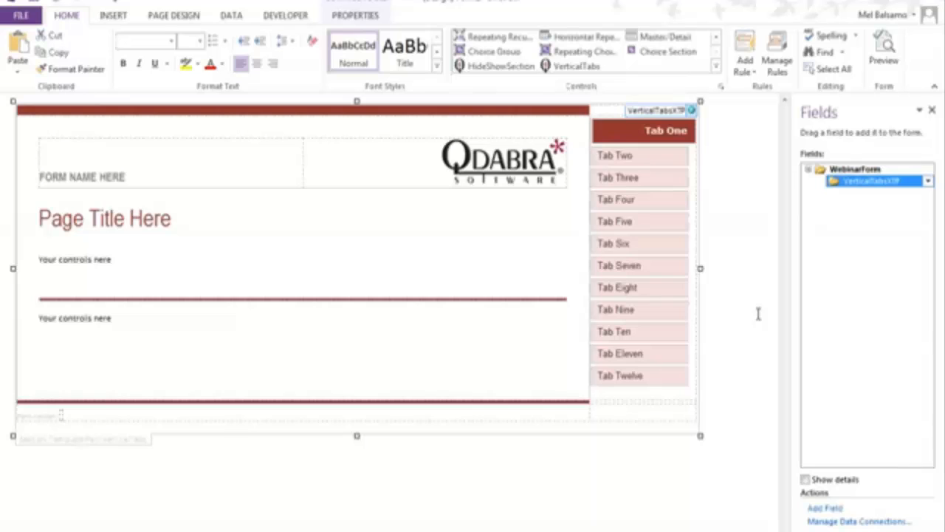
Step: Examine the page title area and the Tab One and Tab Two buttons of the VerticalTabs template part
click(758, 314)
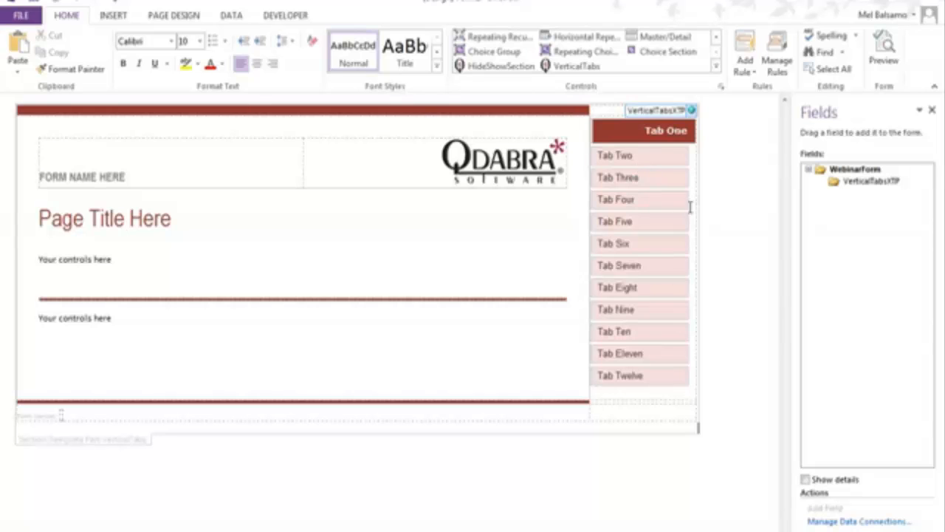
click(357, 231)
click(357, 231)
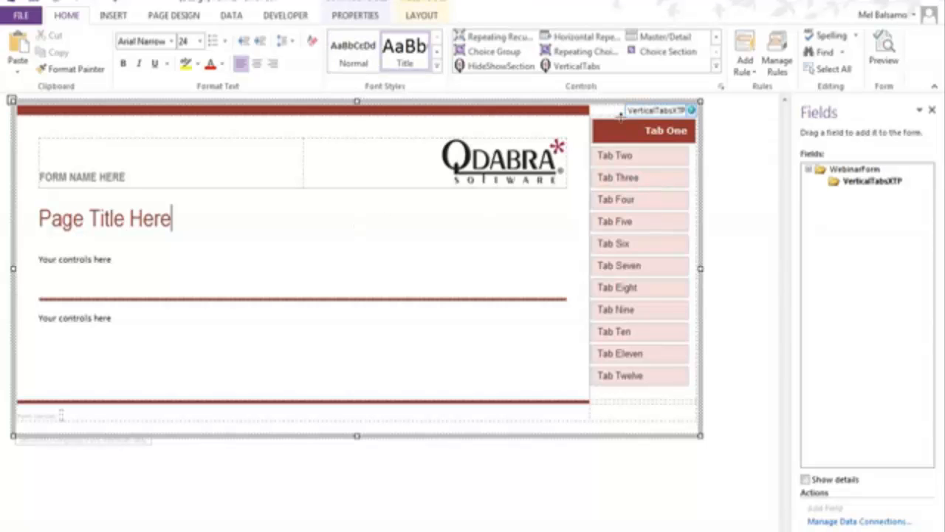
click(625, 131)
click(630, 157)
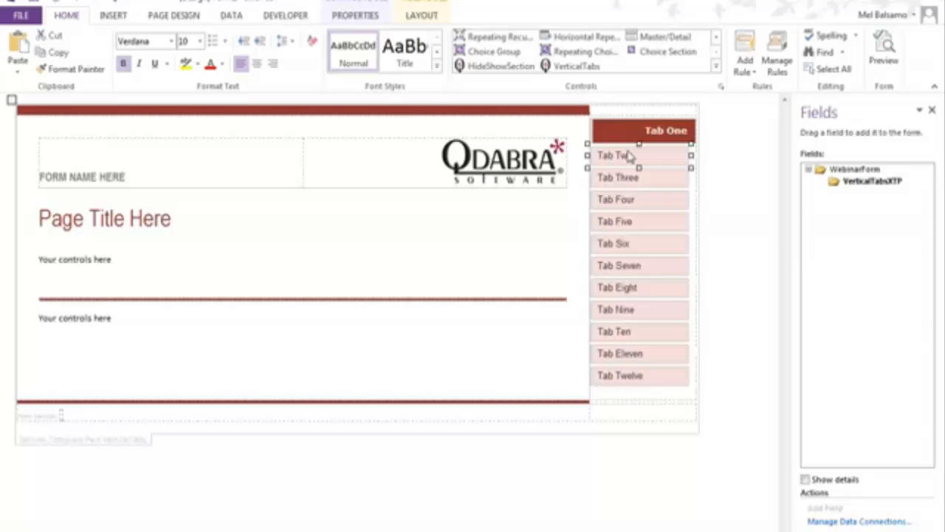
click(546, 261)
Step: Replace the form name placeholder in the header with "Webinar Form"
drag(127, 175, 60, 179)
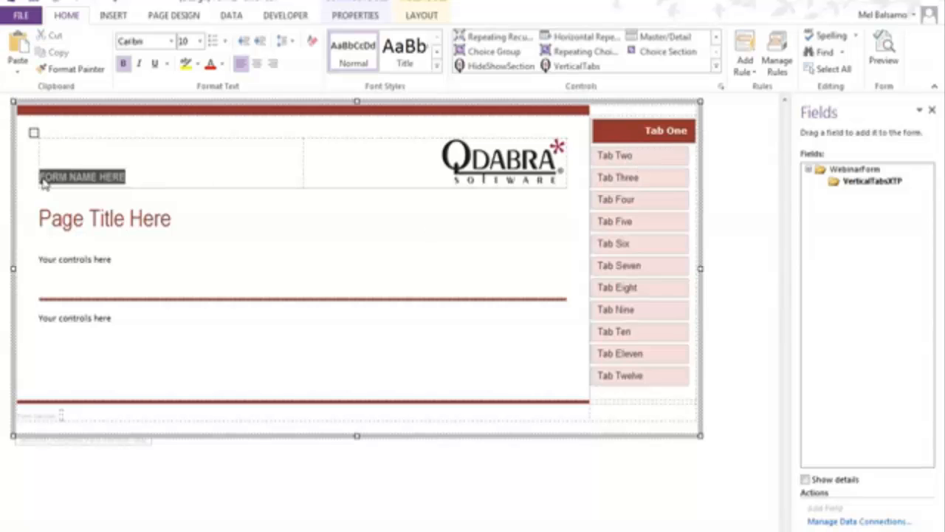
text(Webinar FOrm)
key(BackSpace)
key(BackSpace)
key(BackSpace)
text(orm)
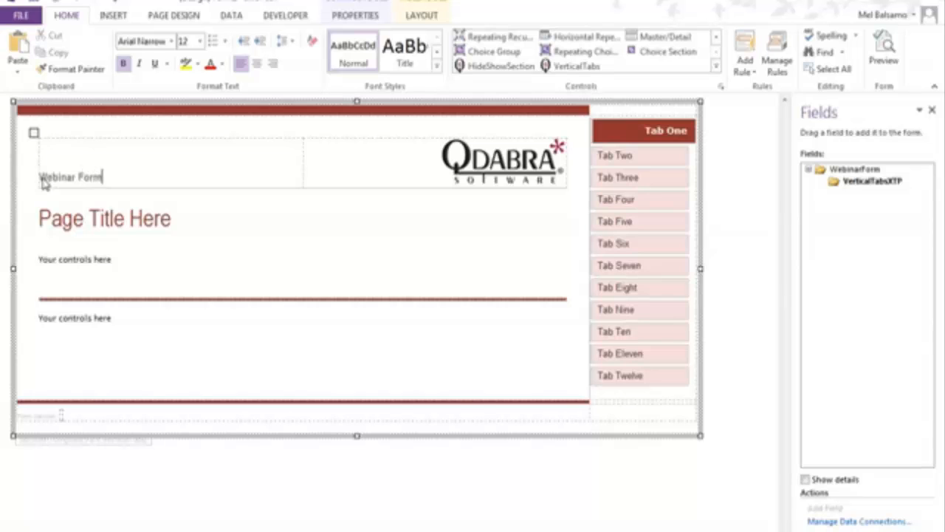
click(667, 390)
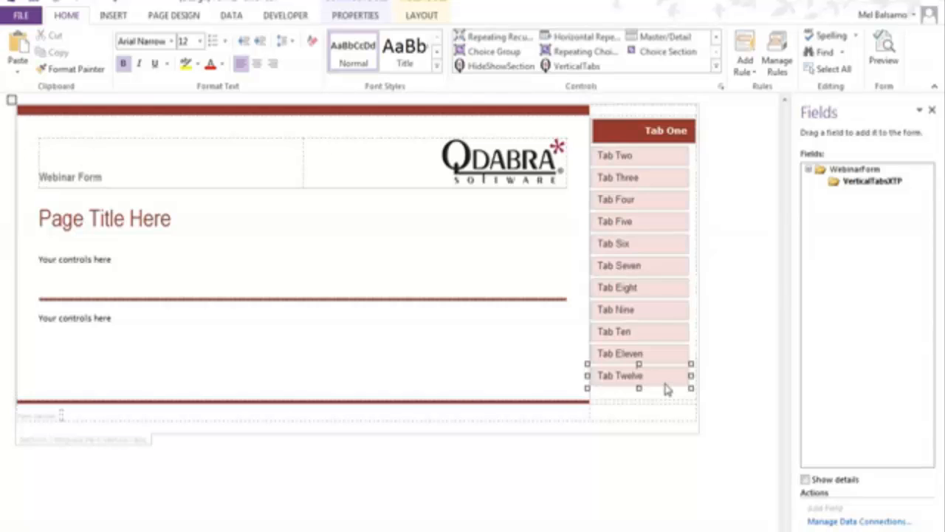
Step: Replace the page title placeholder with "This is my Tab One"
click(639, 230)
drag(164, 219, 56, 224)
text(Th)
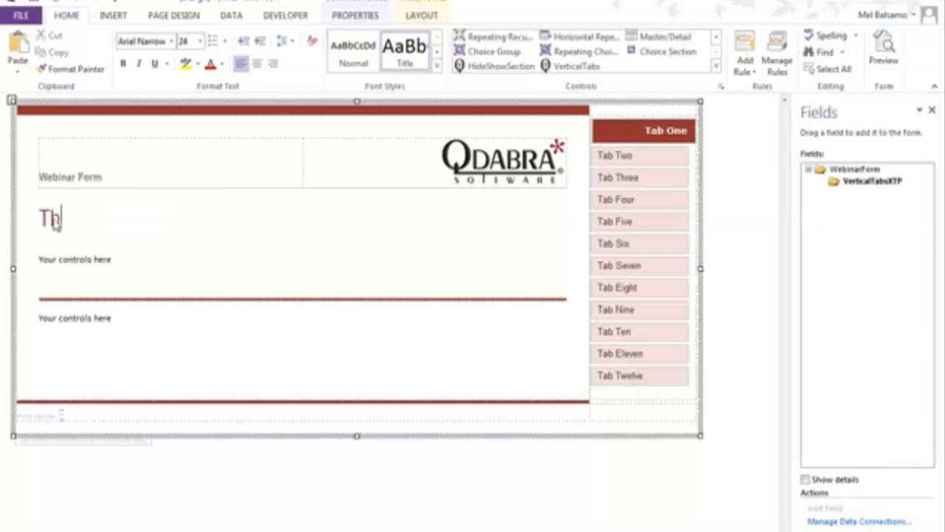
text(is is my Tab One)
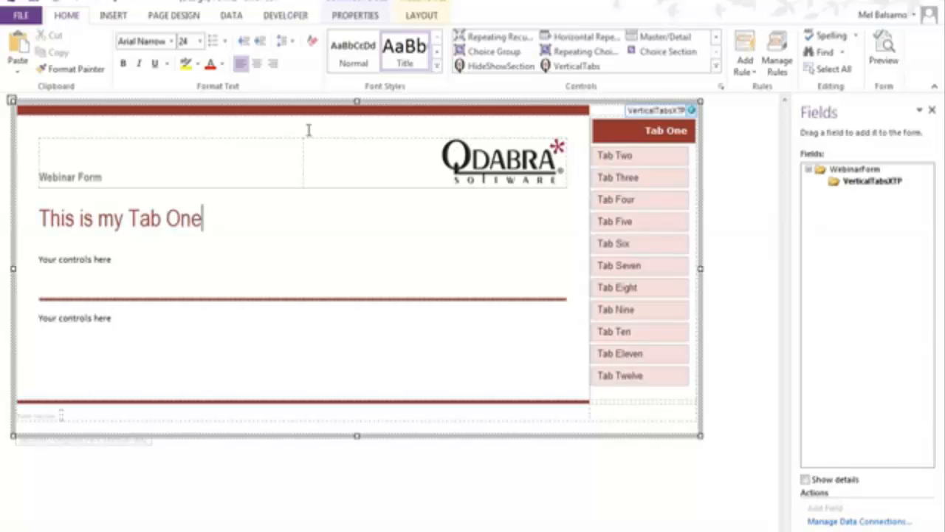
Step: Preview the form, move the focus through the vertical tab buttons, and close the preview
key(F5)
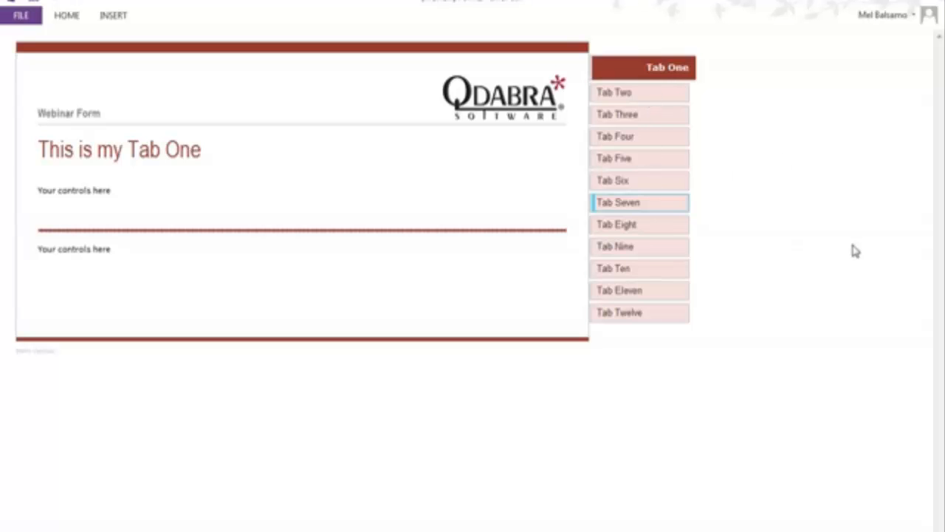
key(Tab)
key(Tab)
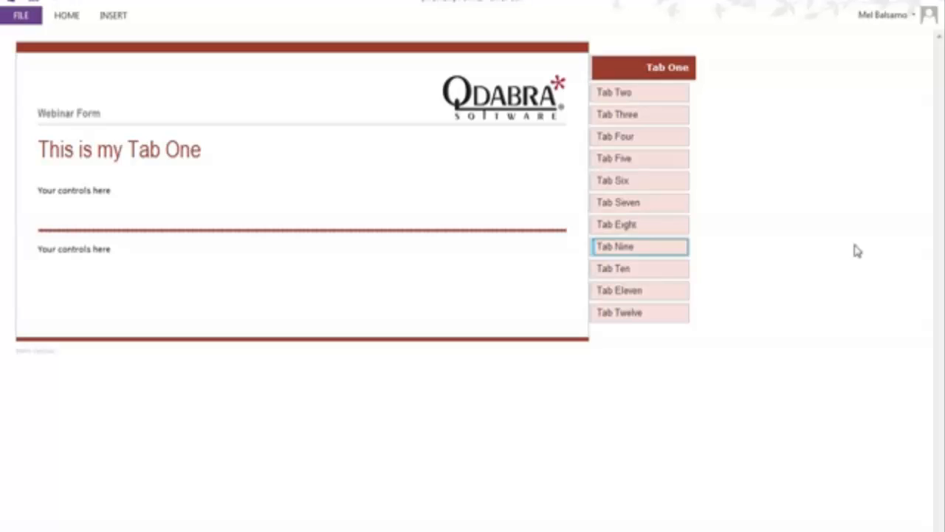
key(Tab)
key(Tab)
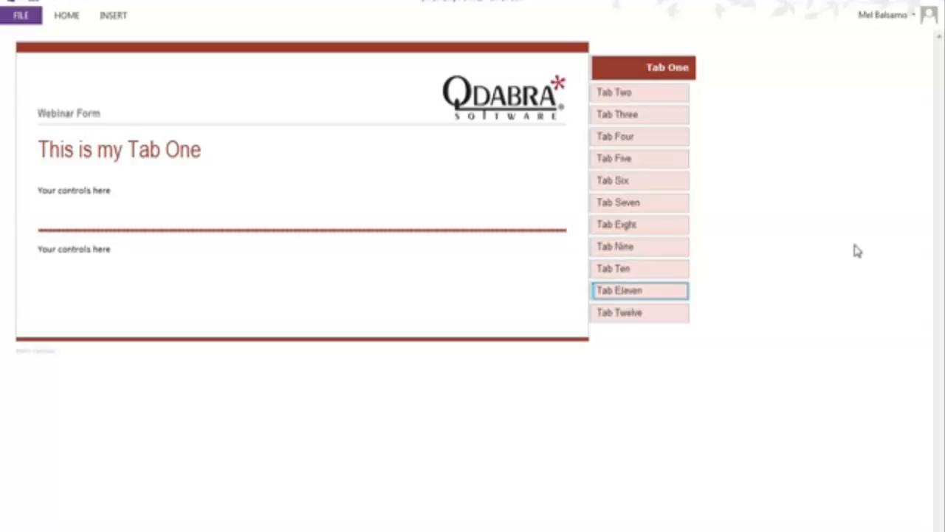
key(Tab)
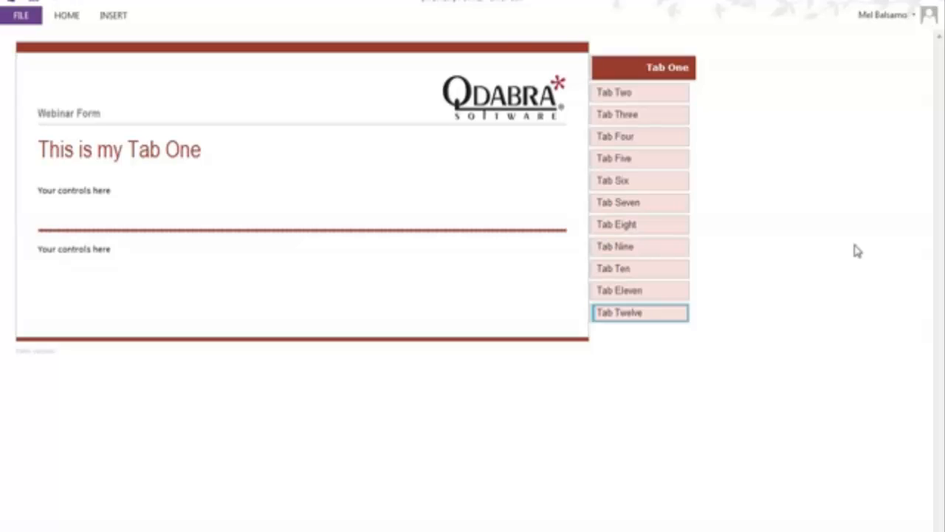
key(Tab)
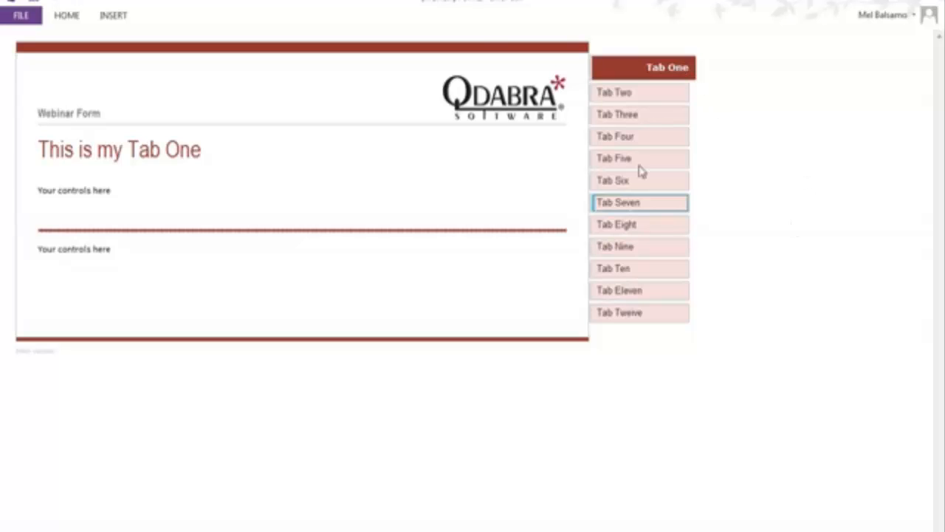
click(925, 9)
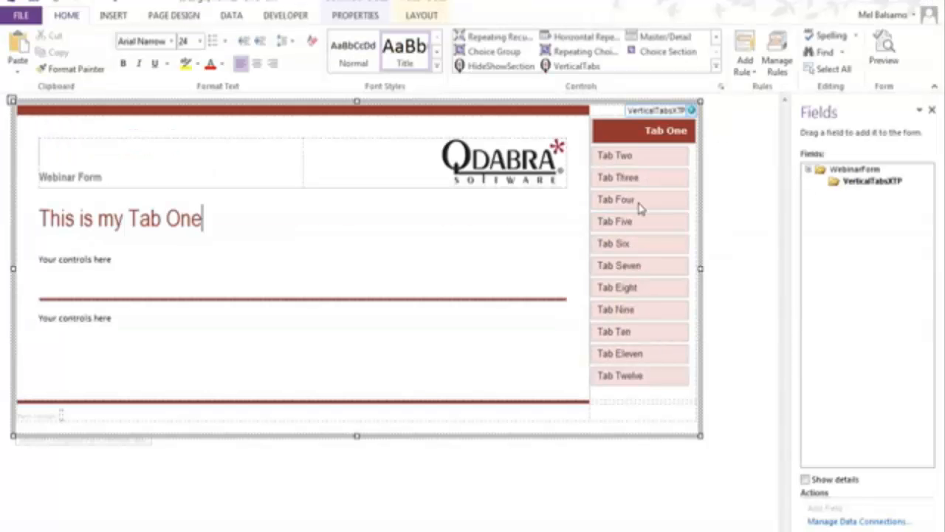
Step: Check the tab index in the advanced properties of the Tab One button, leaving its settings as they are
right_click(652, 140)
click(741, 297)
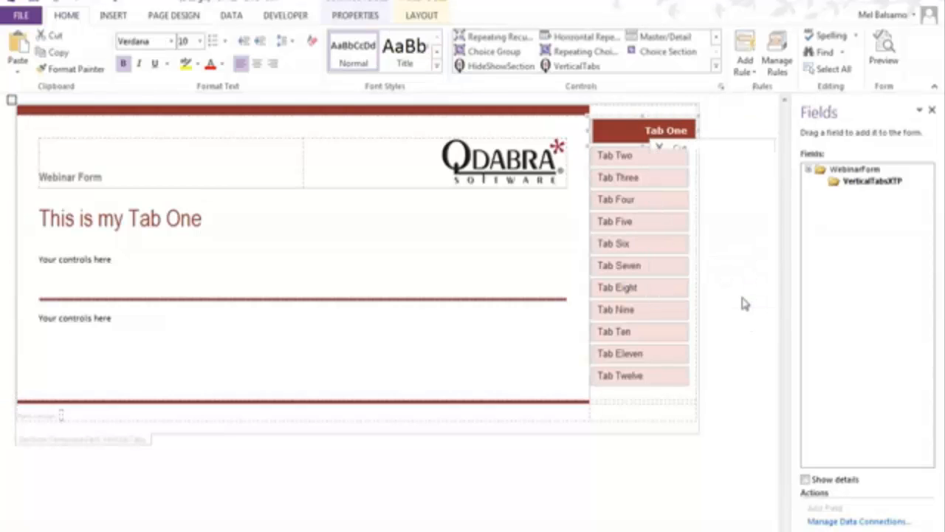
click(433, 188)
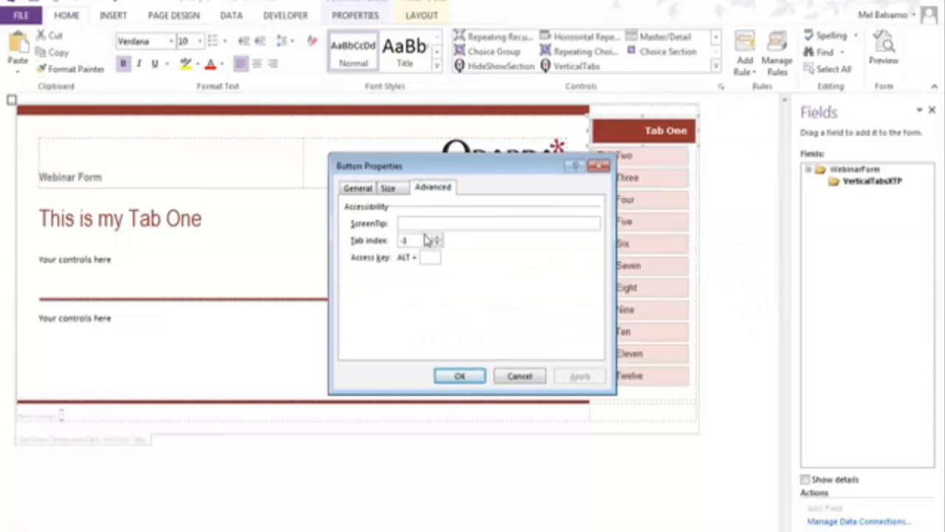
drag(446, 165, 316, 151)
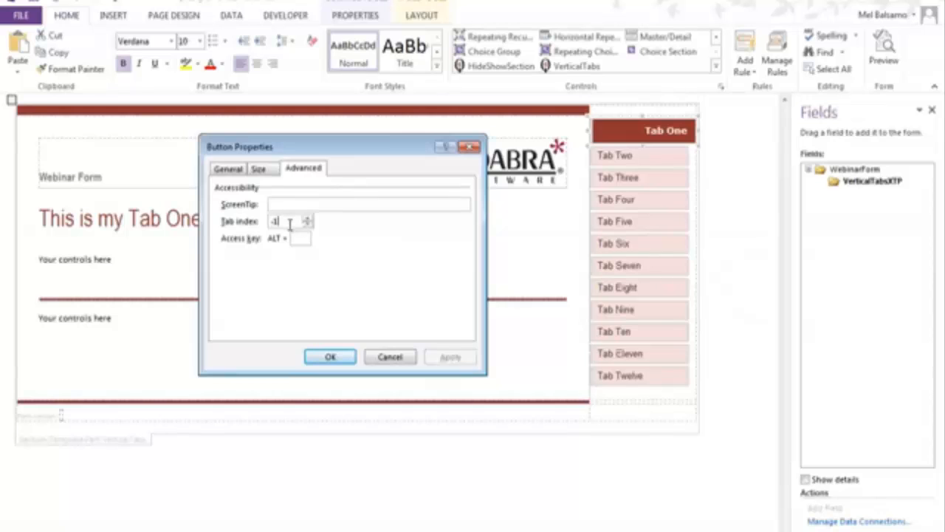
drag(288, 223, 261, 225)
click(391, 357)
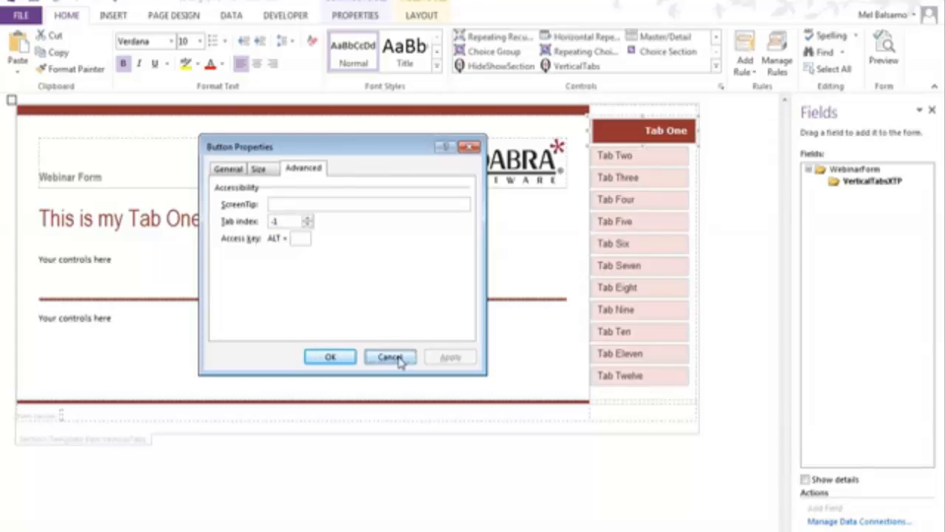
Step: Check the tab index in the Tab Seven button's advanced properties for comparison, without applying any change
right_click(660, 266)
click(720, 419)
click(315, 172)
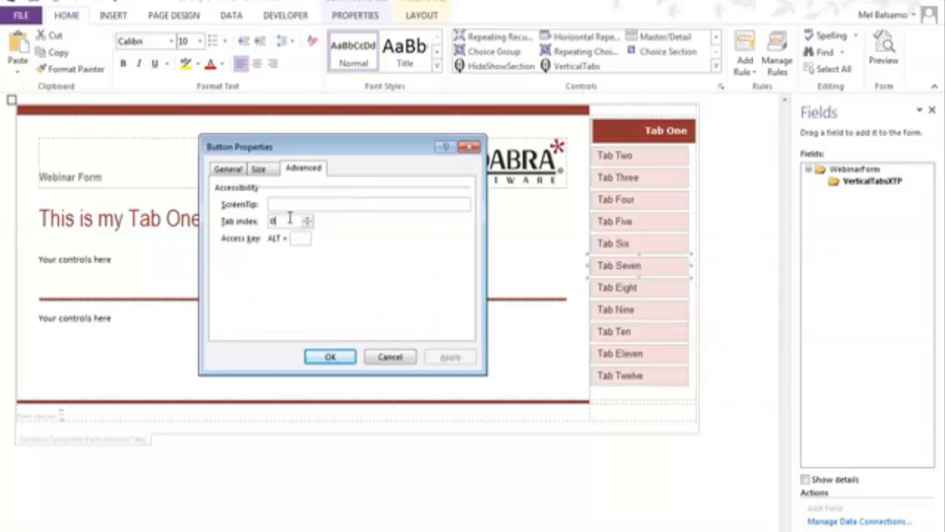
drag(288, 220, 250, 225)
click(390, 357)
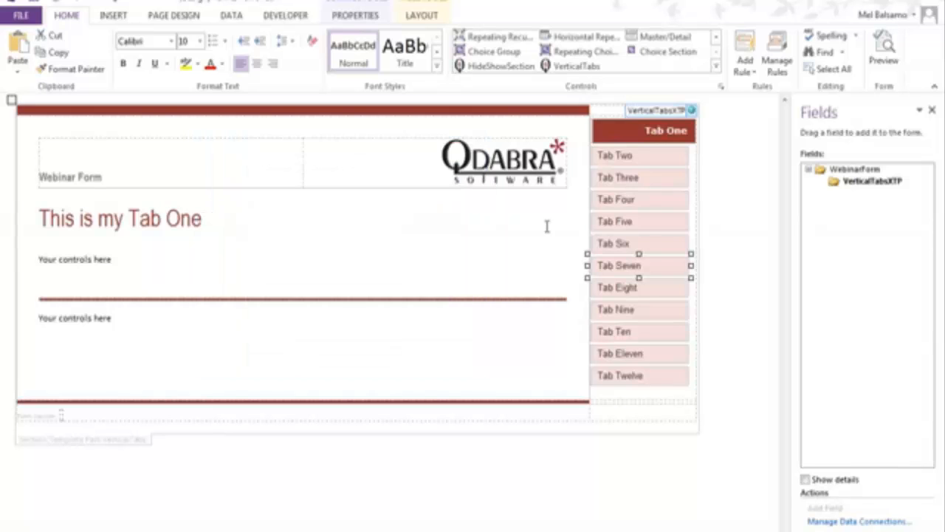
Step: Set the tab index of the Tab One button to 0 in its advanced properties
right_click(644, 137)
click(705, 292)
click(303, 168)
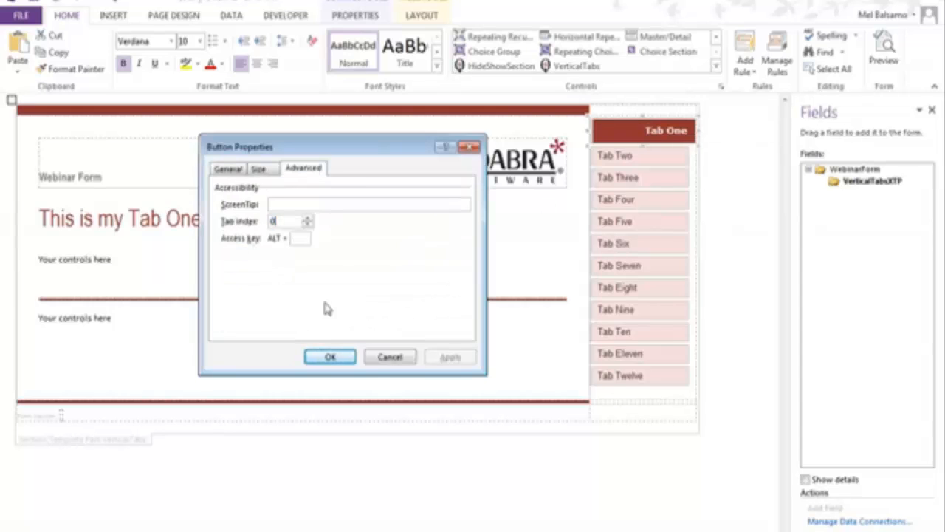
click(338, 358)
Step: Preview the form, move the focus from Tab Seven forward and backward until it reaches Tab One, and close the preview
click(117, 4)
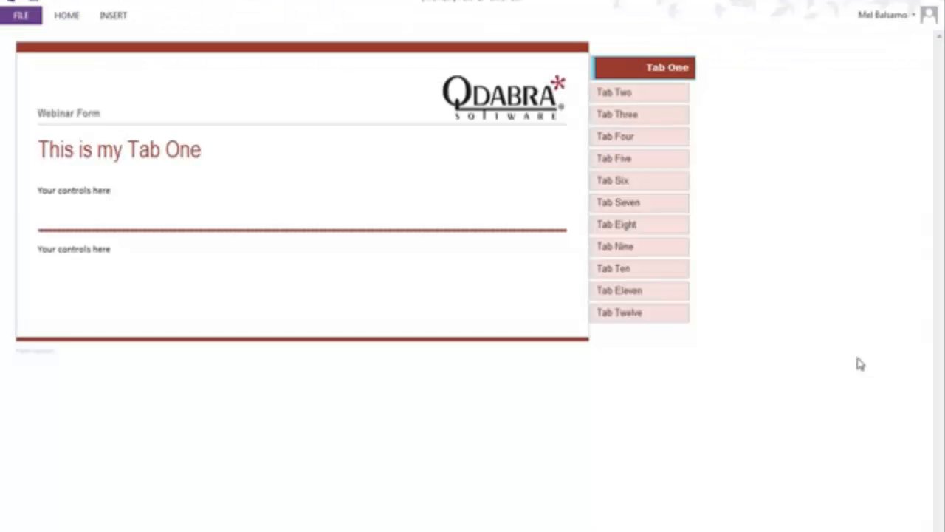
click(628, 203)
key(Tab)
key(shift+Tab)
key(shift+Tab)
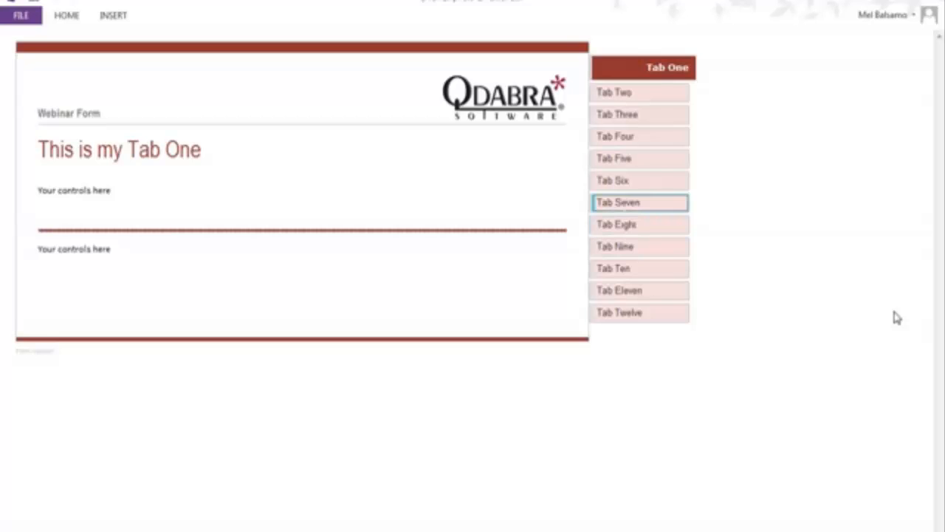
key(Tab)
key(Tab)
key(Tab)
key(Tab)
key(Tab)
key(Tab)
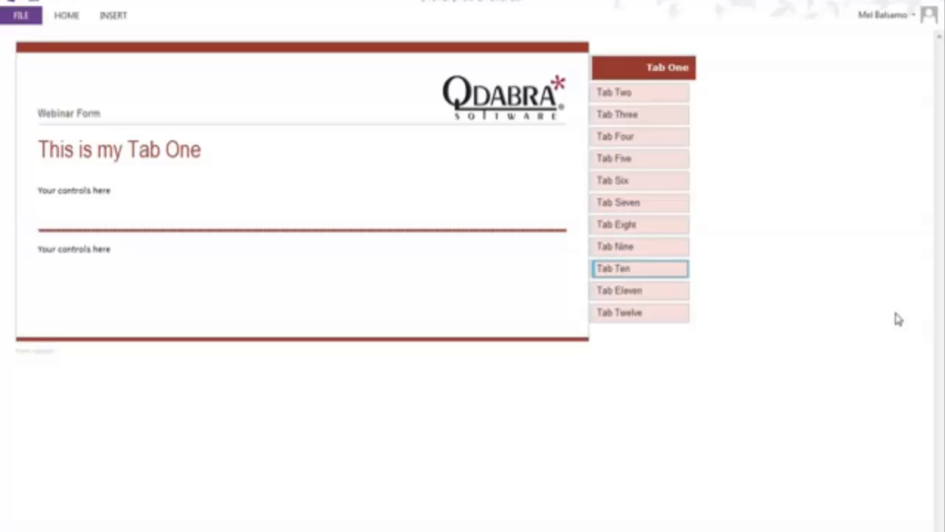
key(Tab)
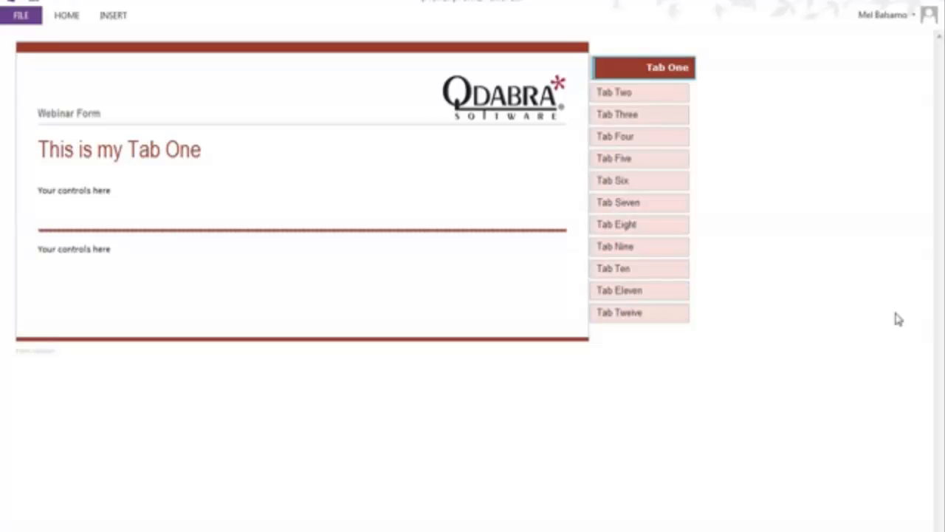
click(932, 3)
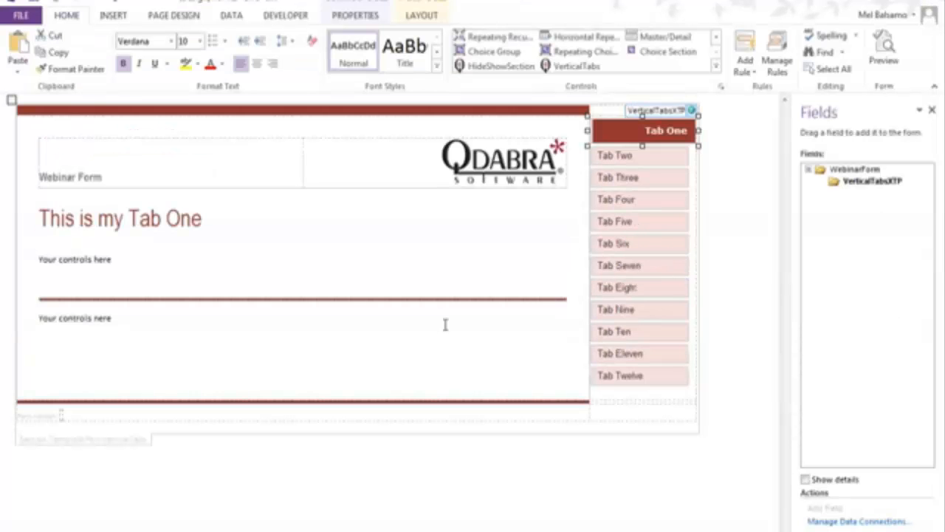
click(113, 219)
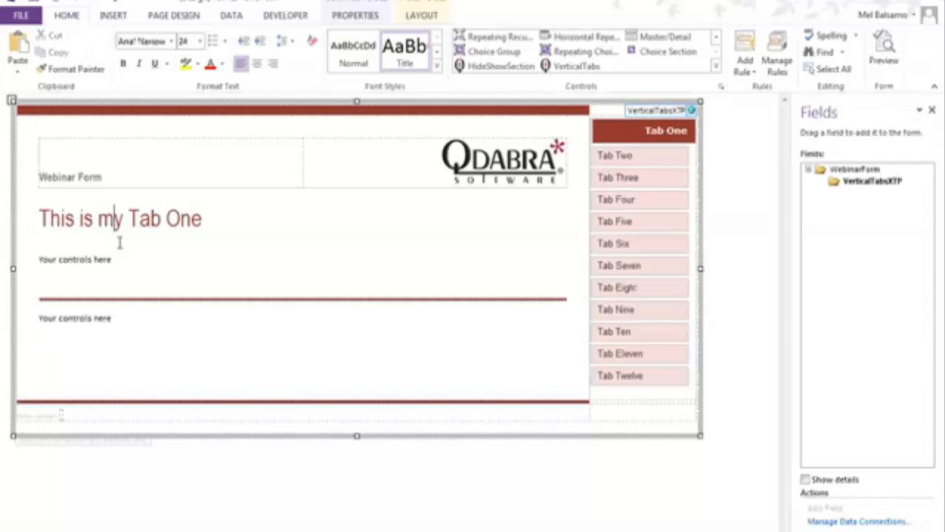
click(683, 135)
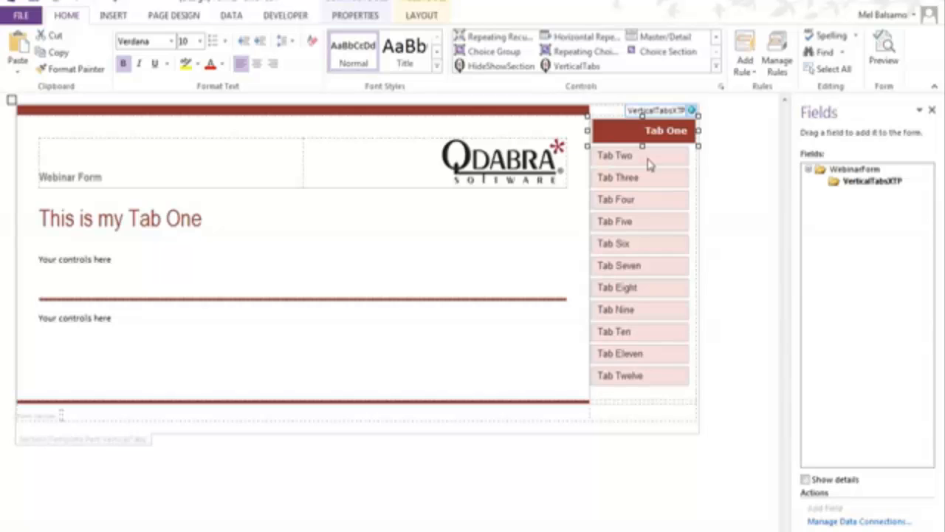
Step: Add a new view named "View 2" to the form and clear its default page content
click(175, 17)
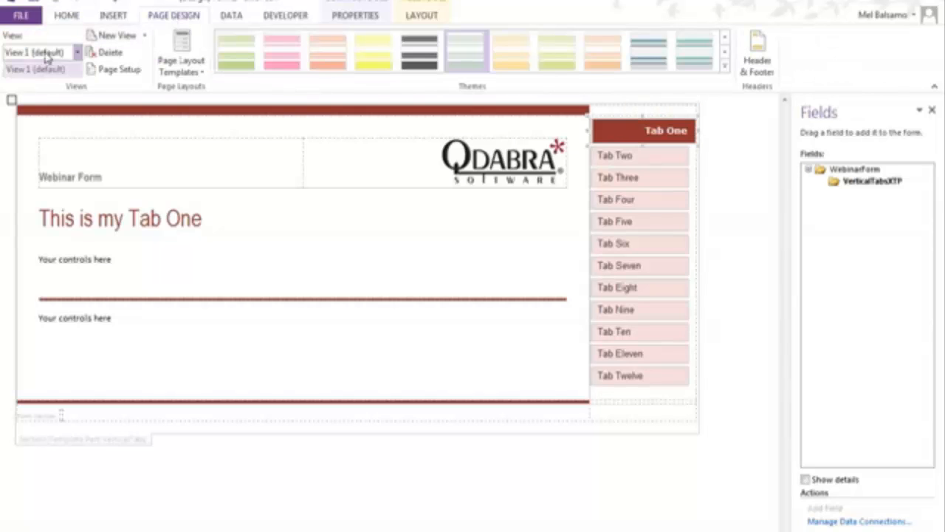
click(636, 157)
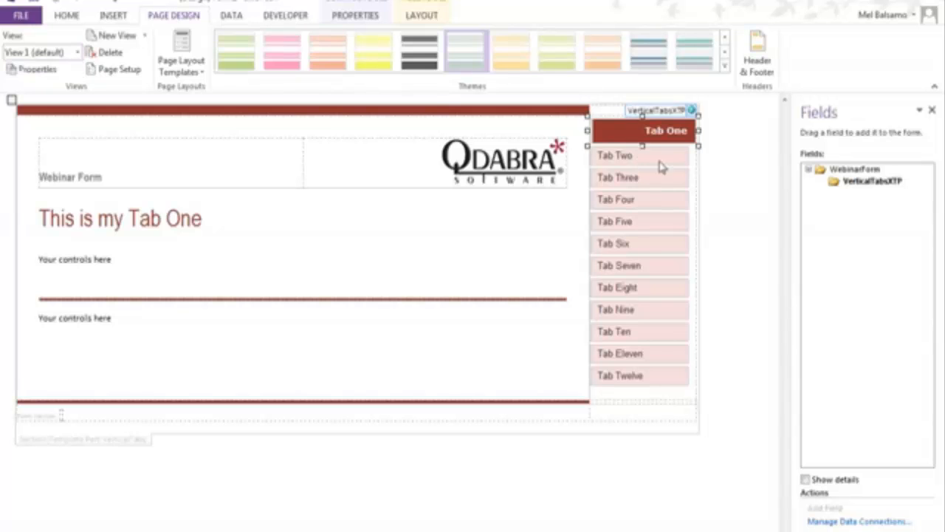
click(662, 167)
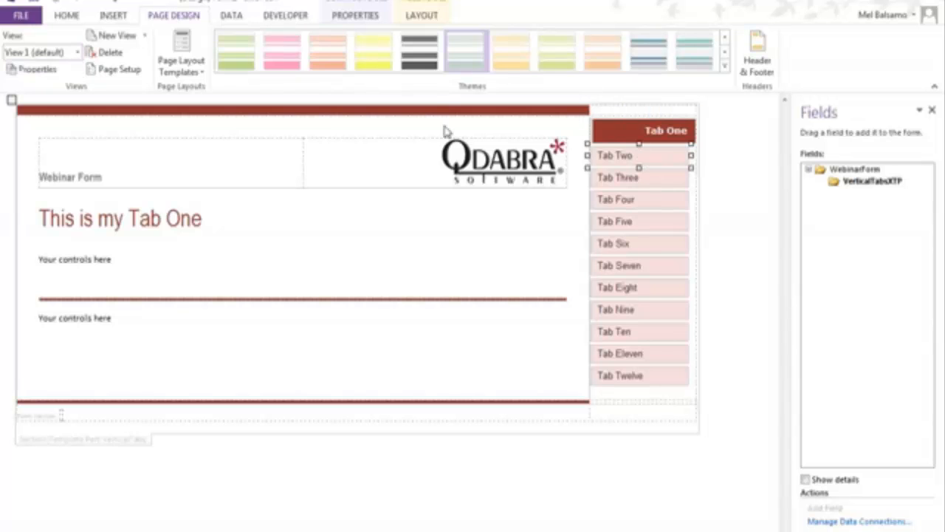
click(46, 54)
click(109, 35)
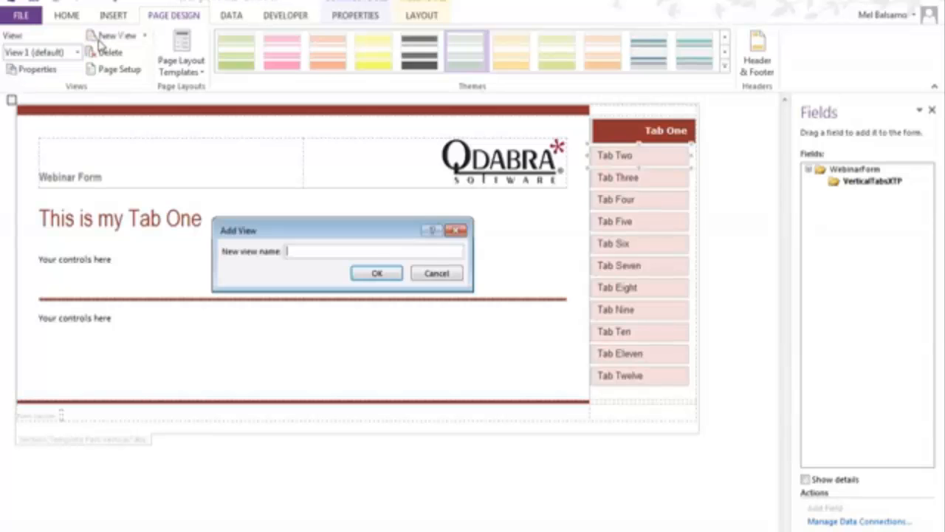
text(View)
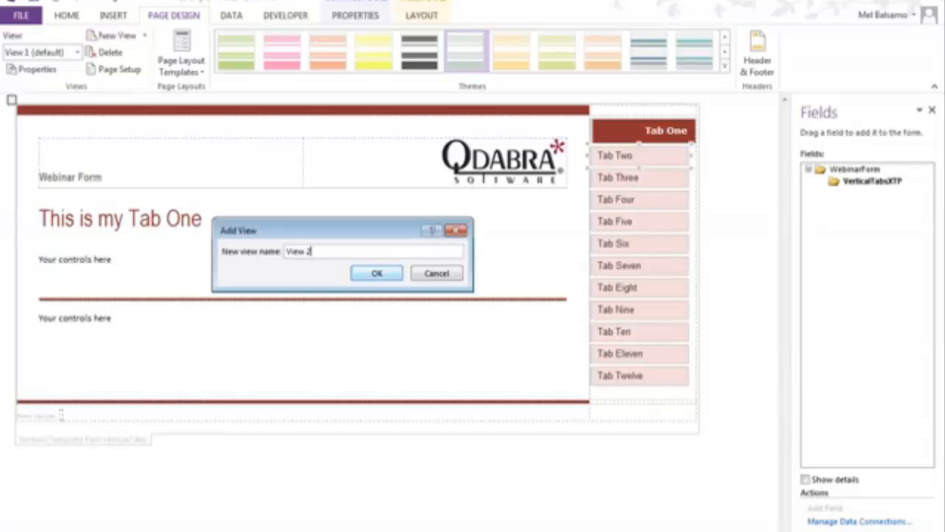
text( 2)
click(390, 277)
key(ctrl+a)
key(Delete)
Step: Copy the entire contents of View 1 and paste them into View 2
click(63, 52)
click(55, 69)
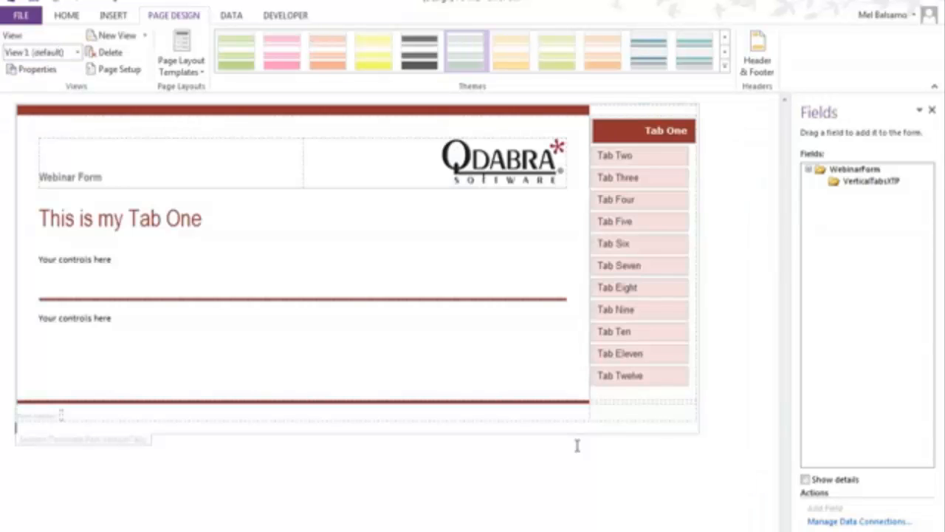
key(ctrl+a)
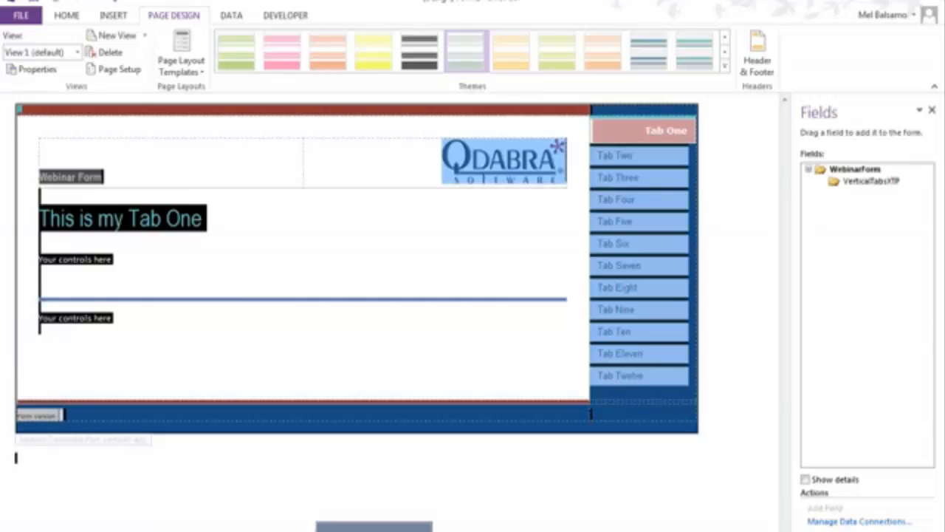
click(63, 52)
click(29, 84)
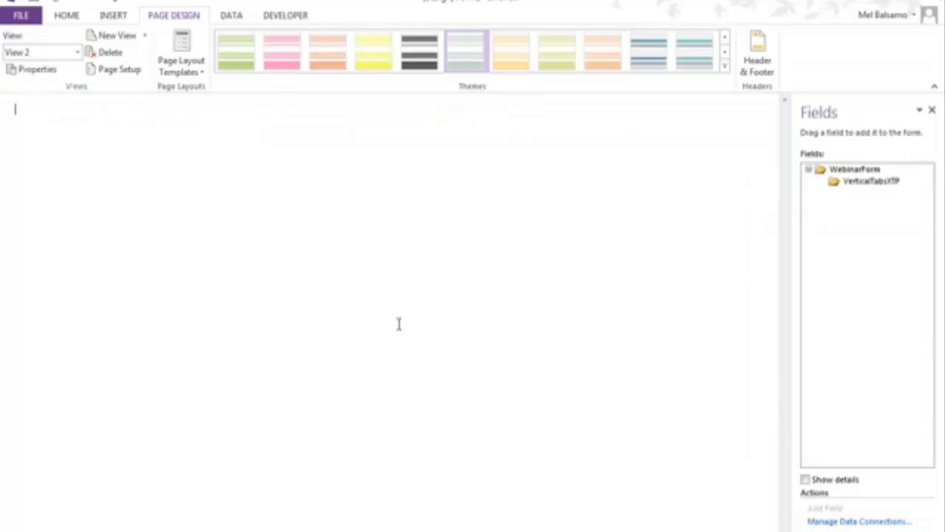
key(ctrl+v)
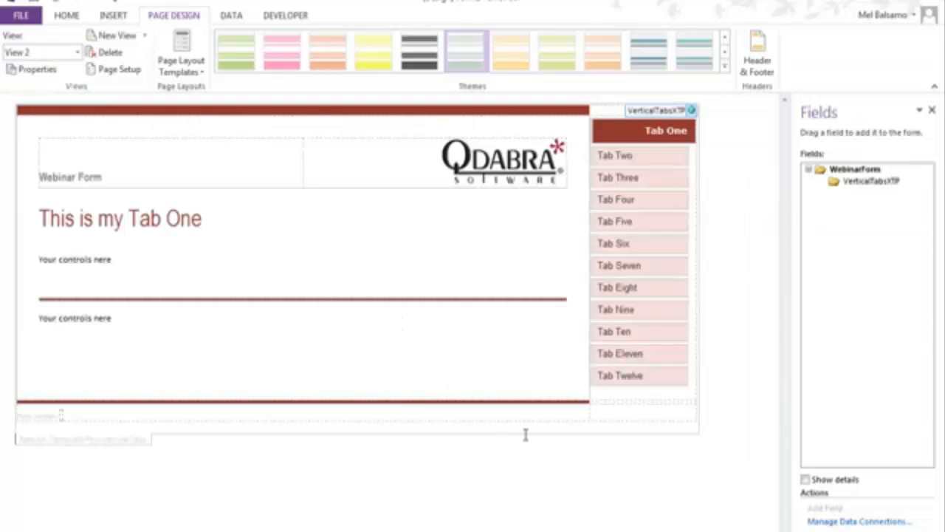
Step: Change the page title in View 2 to "This is my Tab Two"
click(140, 220)
double_click(167, 220)
text(Two)
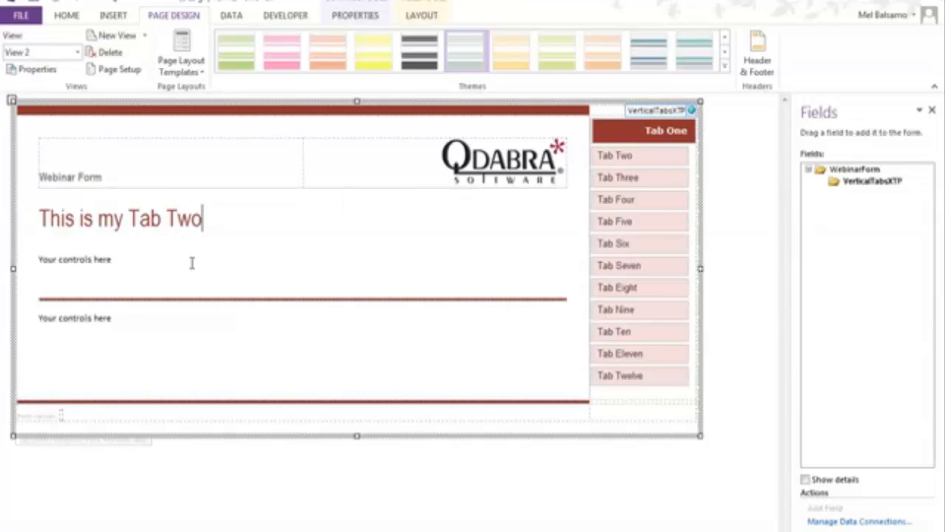
Step: Move the highlighted Tab One button below the Tab Two button in View 2 and remove the blank line above them
click(647, 130)
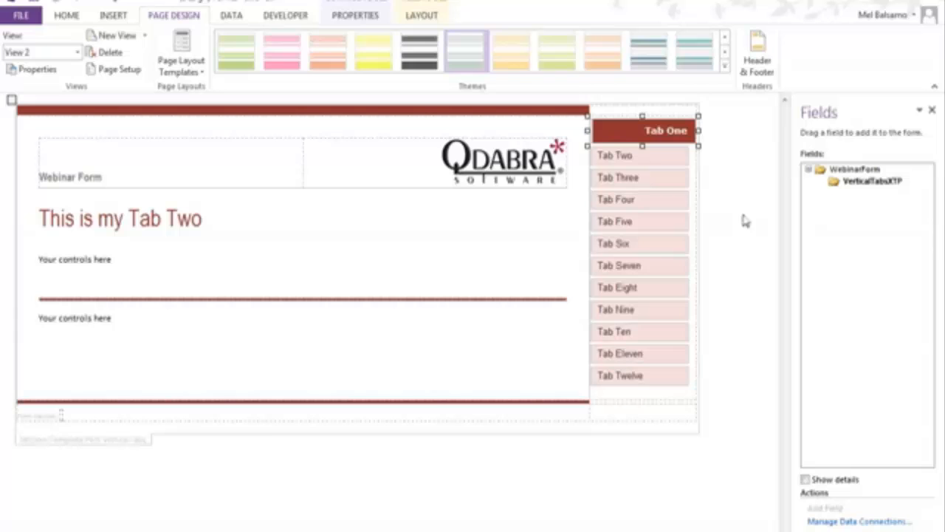
click(672, 159)
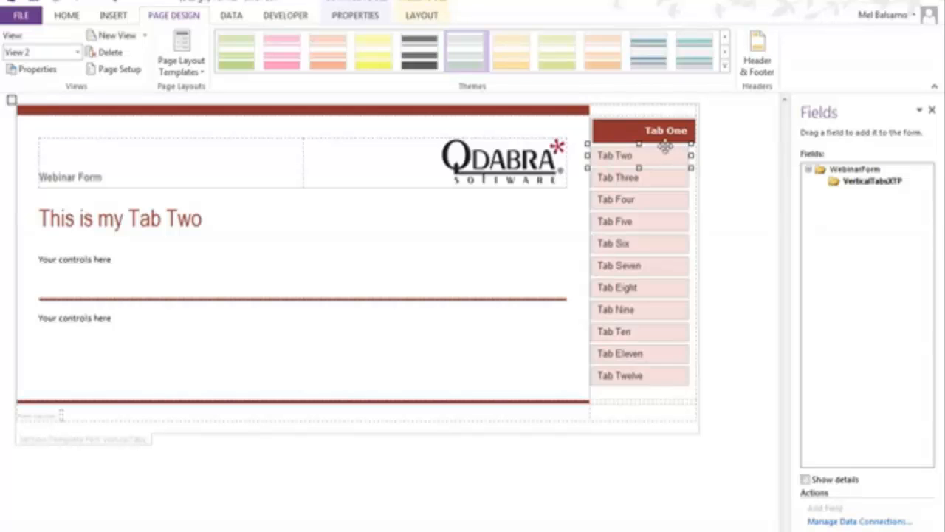
click(667, 133)
drag(670, 135, 695, 159)
click(644, 124)
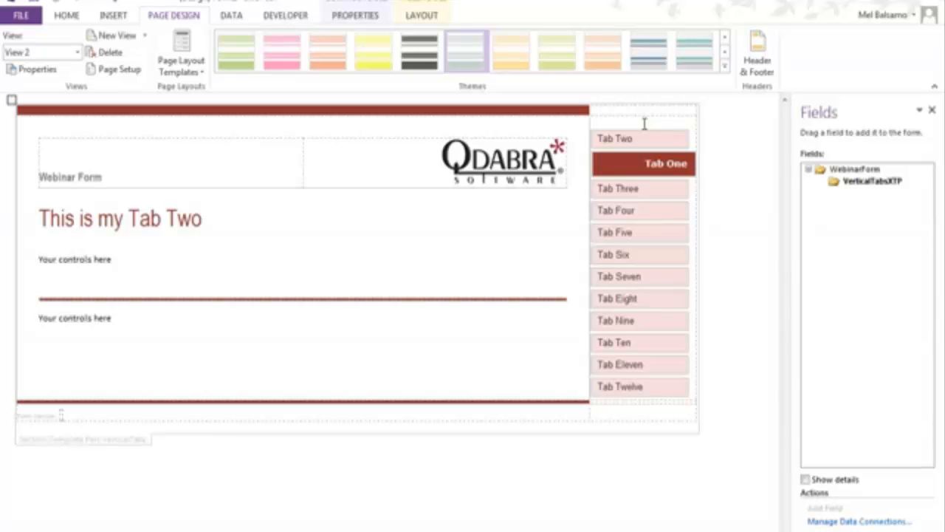
click(644, 124)
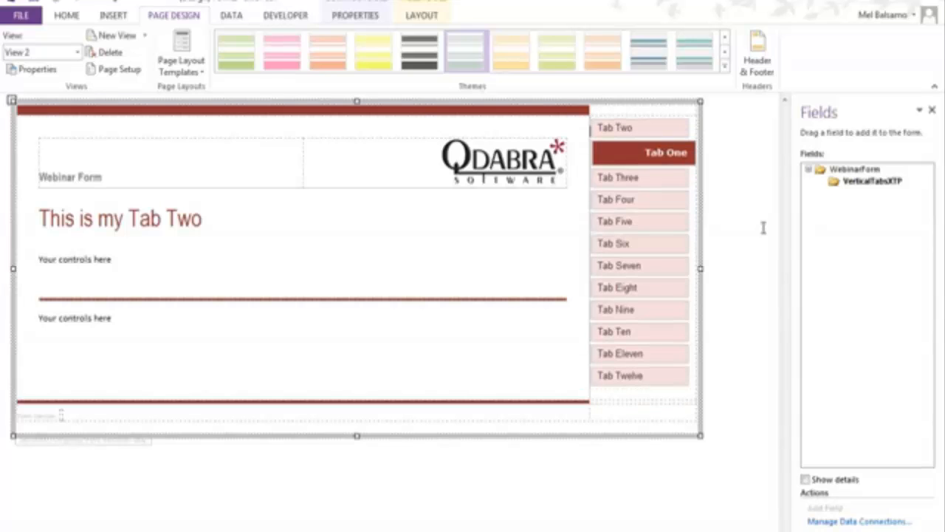
Step: Relabel the highlighted button in View 2 as "Tab Two" and give it a new button ID
right_click(652, 158)
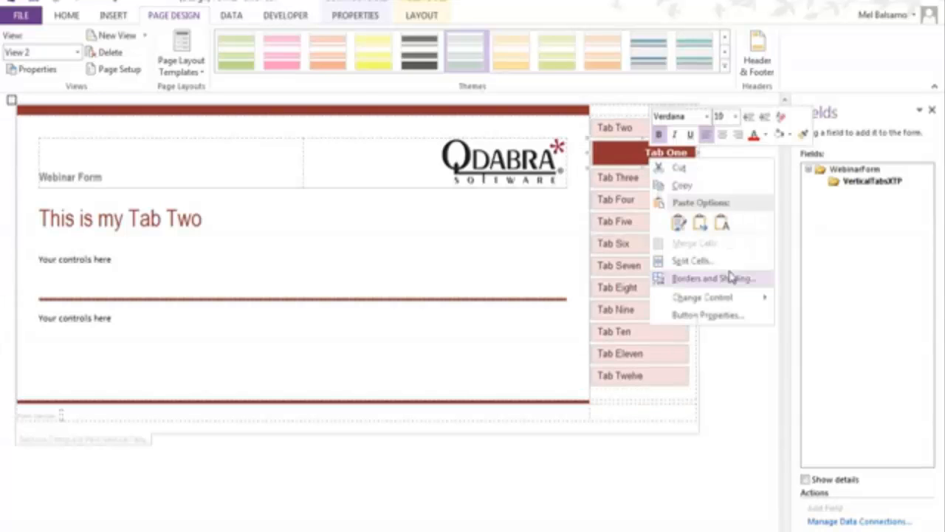
click(707, 316)
text(Tab )
text(W)
text(wo)
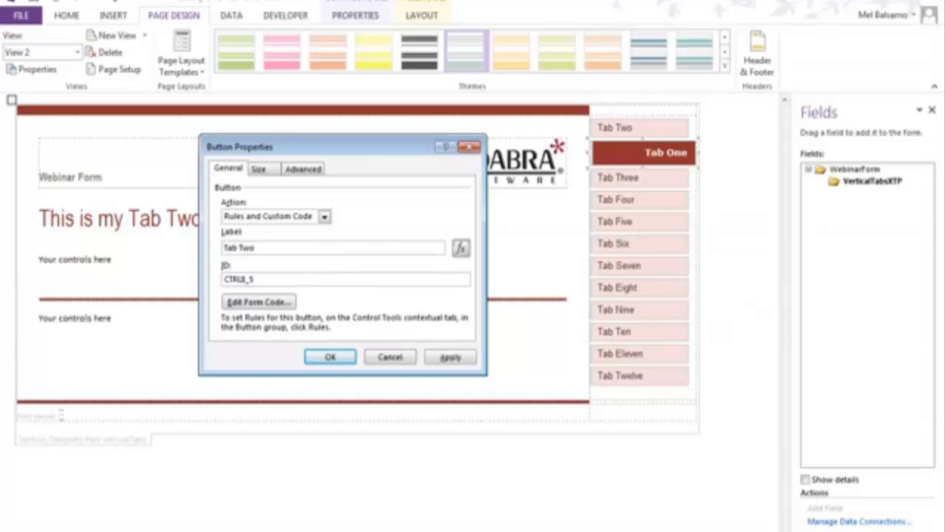
key(Tab)
text(btn)
text(wo)
key(Return)
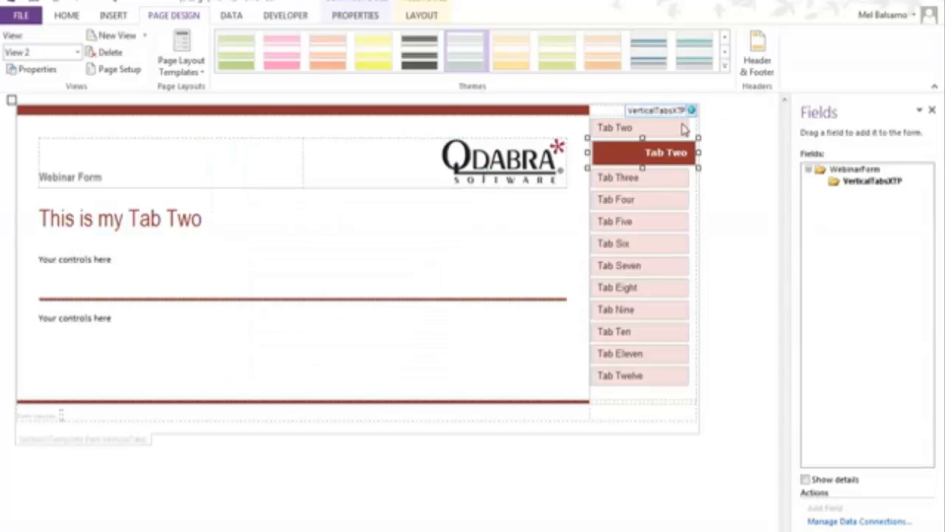
Step: Relabel the first vertical button in View 2 as "Tab One" and set its ID to "tabOne"
right_click(682, 125)
click(687, 283)
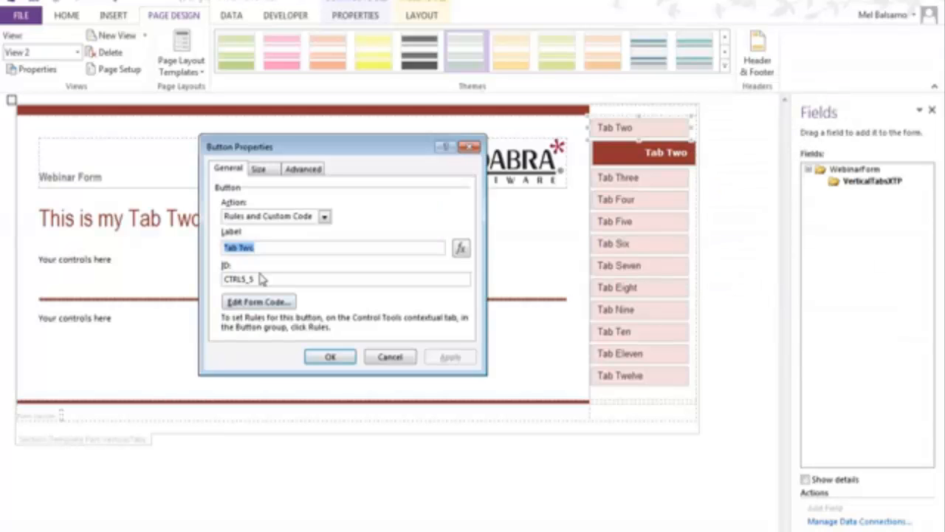
text(Tab One)
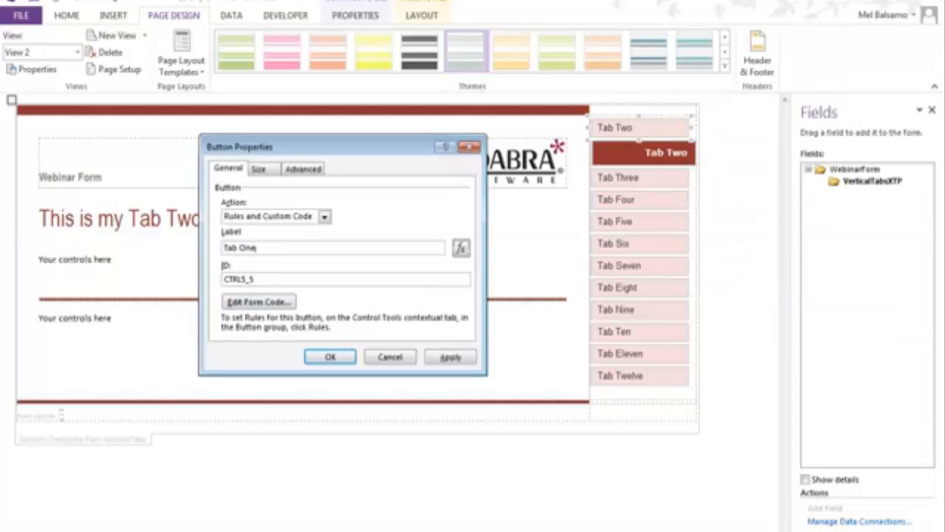
key(Tab)
text(tabOne)
key(Return)
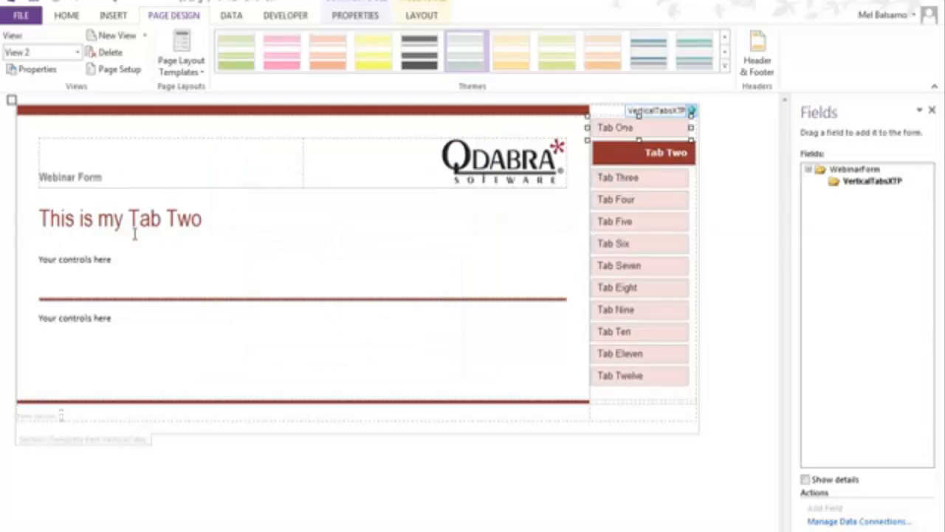
triple_click(60, 215)
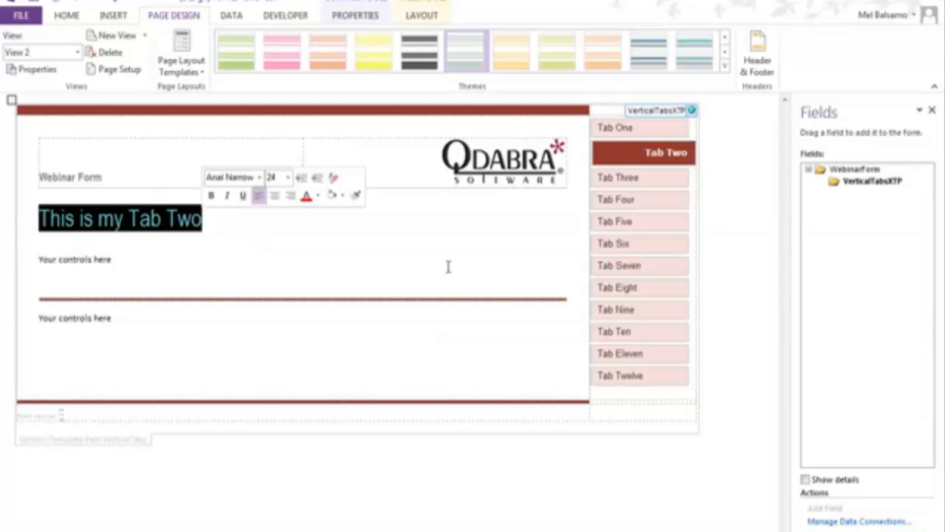
click(685, 161)
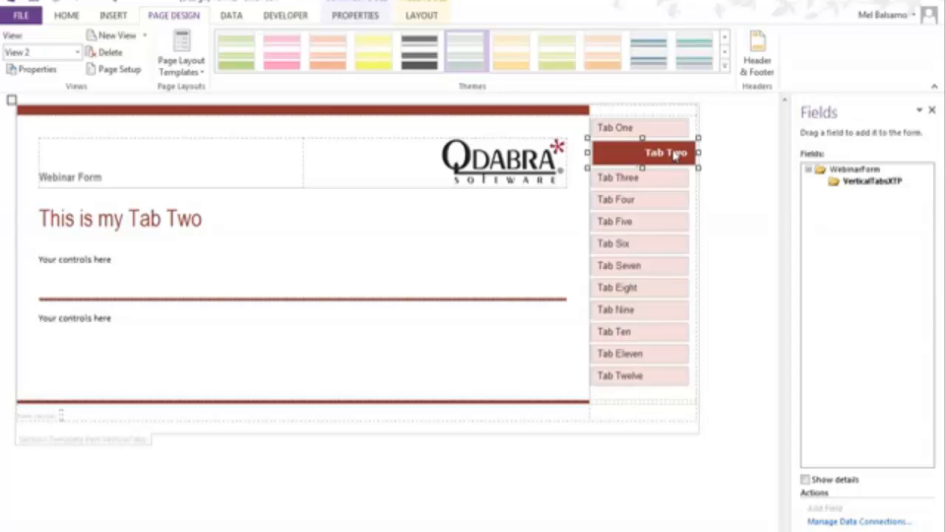
Step: Give the Tab One button in View 2 an action rule named "Switch View" that switches to View 1
click(671, 132)
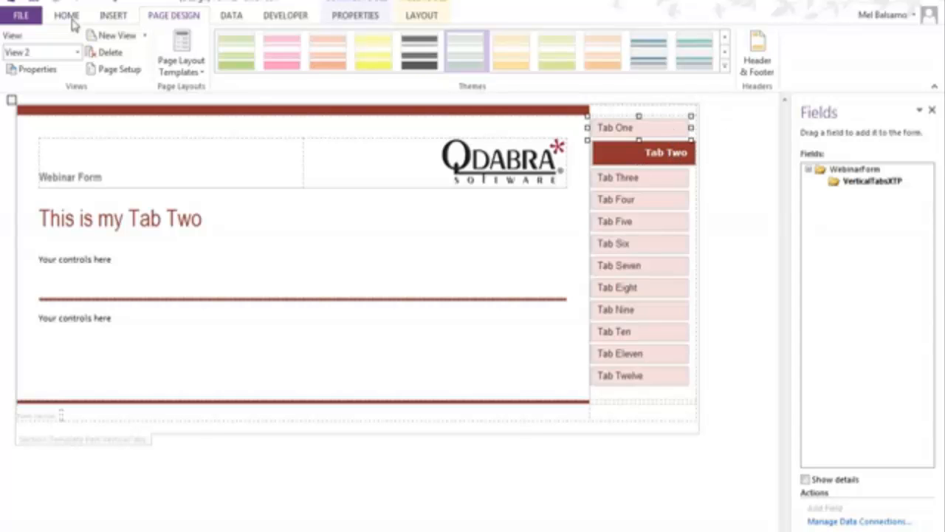
click(72, 21)
click(777, 59)
click(811, 238)
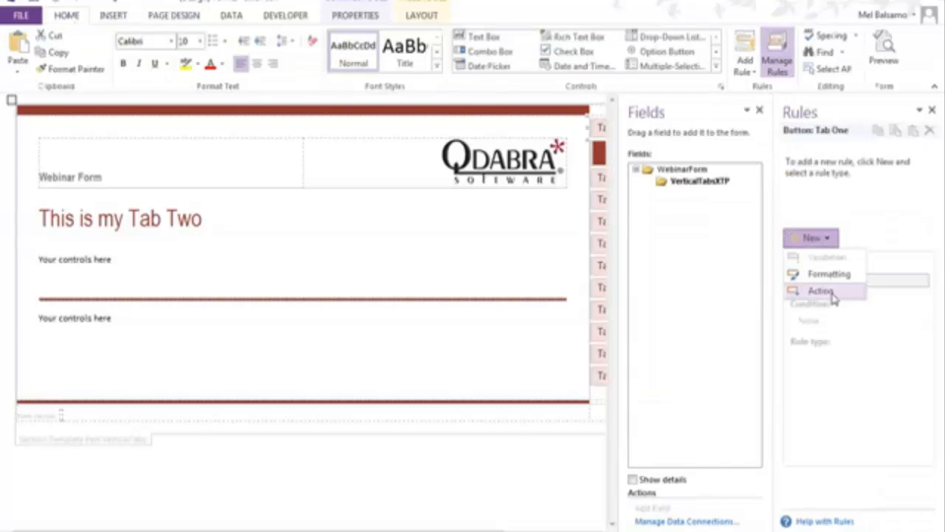
click(820, 291)
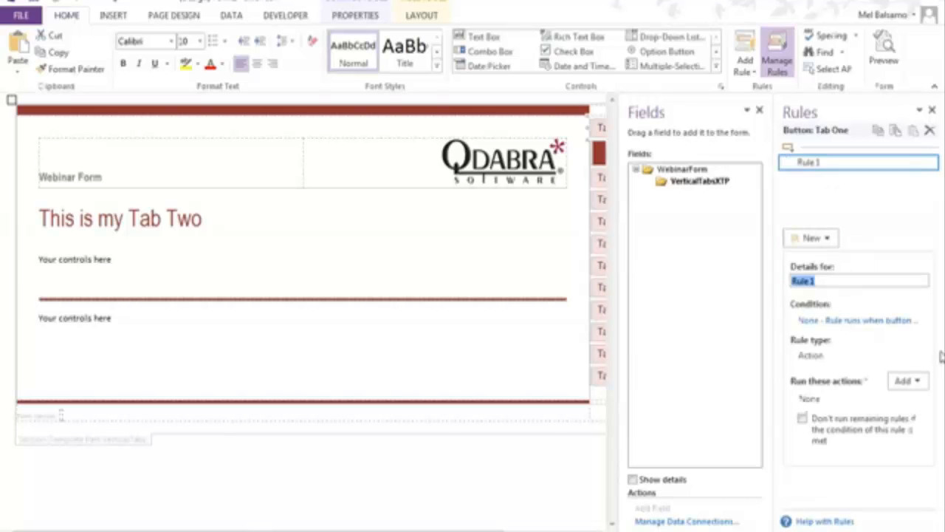
text(Switch View)
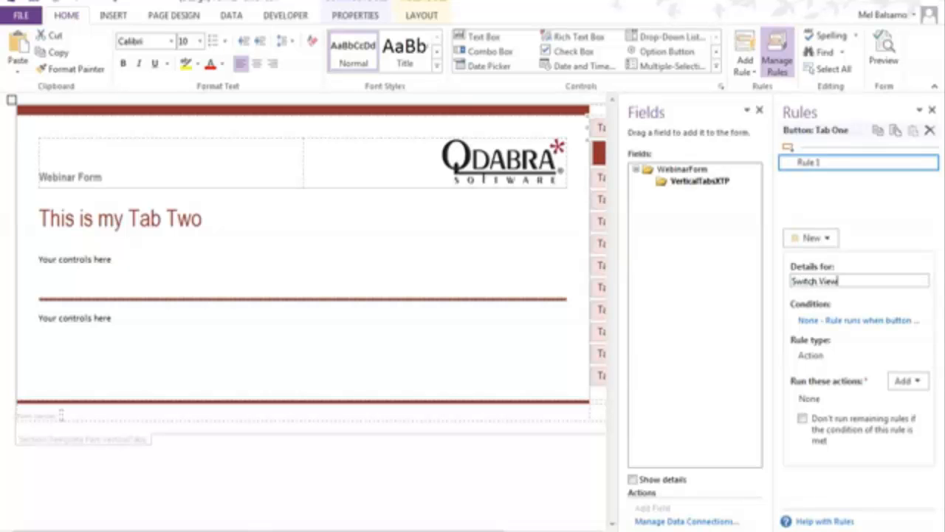
click(906, 380)
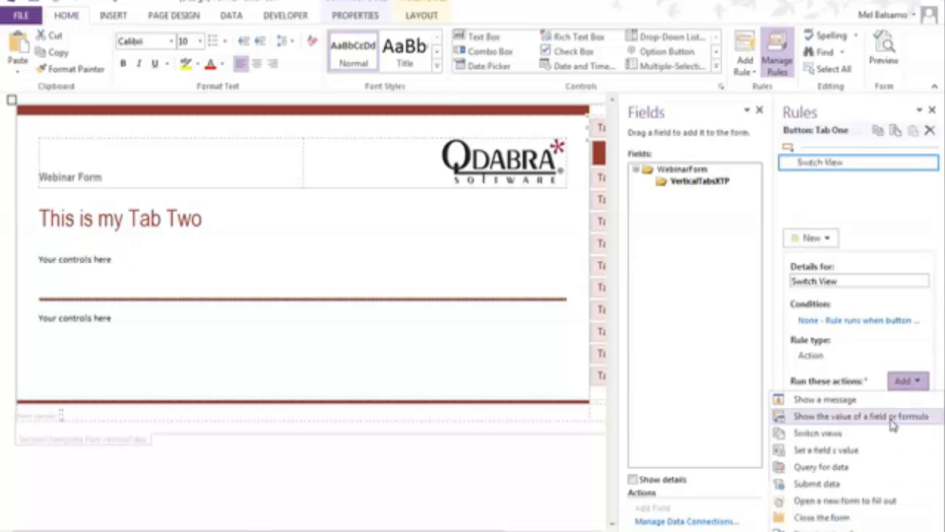
click(842, 436)
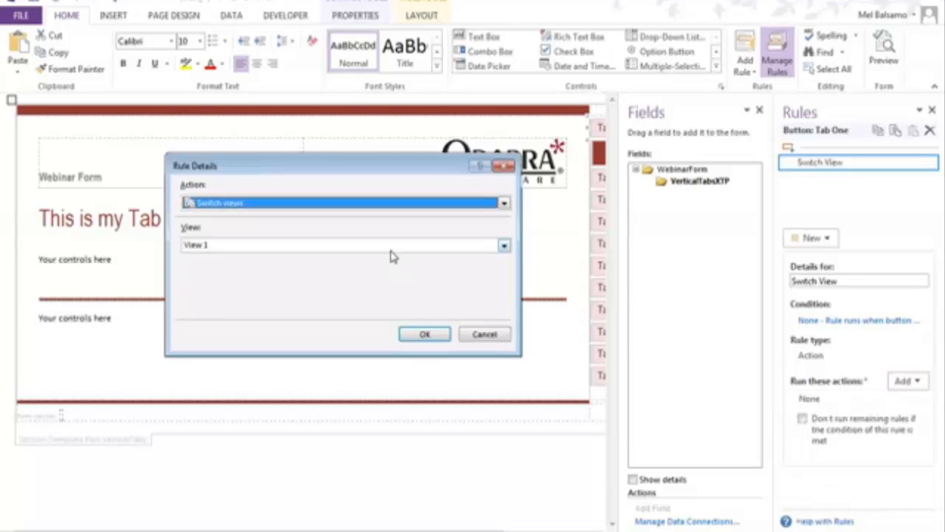
click(422, 337)
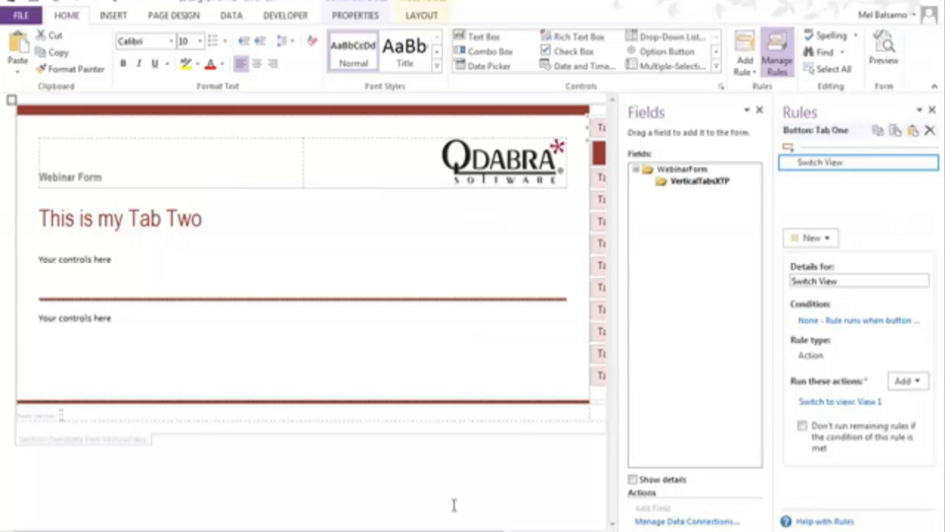
Step: Copy the Switch View rule from the Tab One button onto the Tab Two button in View 1
drag(259, 531, 348, 531)
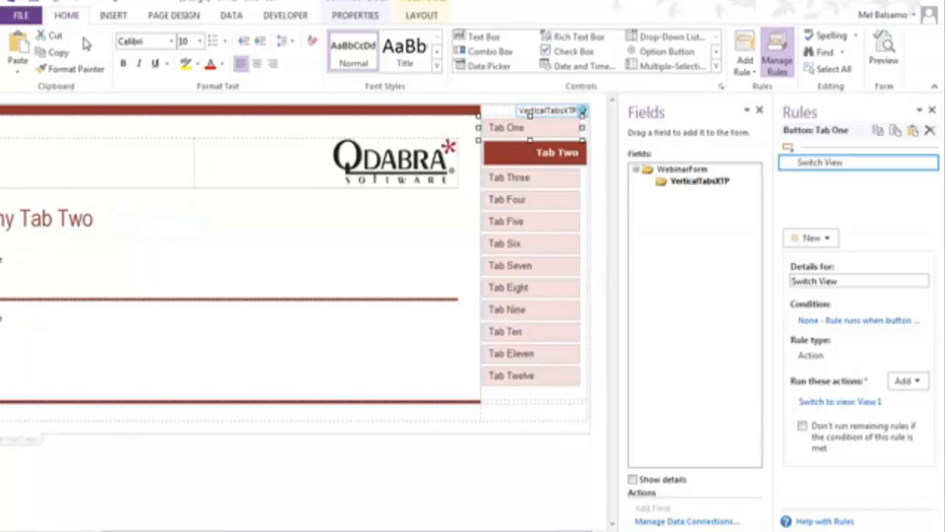
click(161, 16)
click(77, 52)
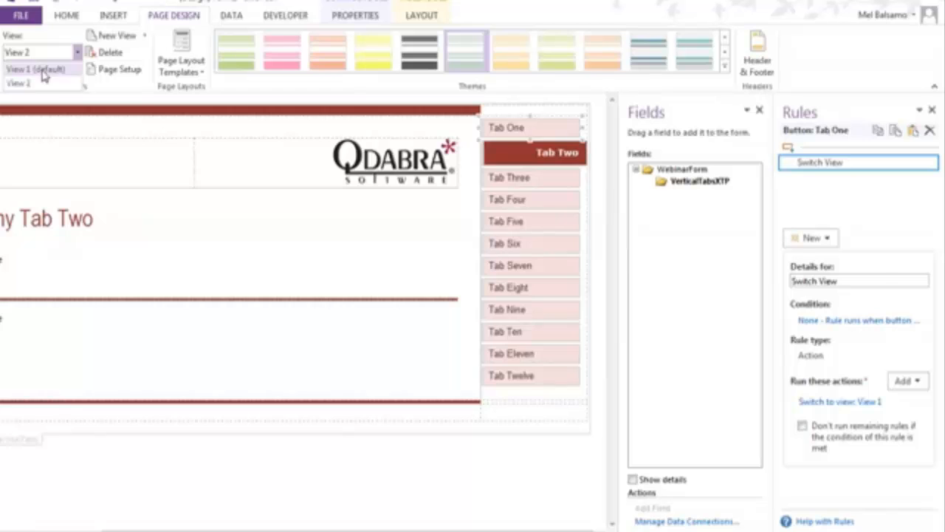
click(39, 69)
scroll(303, 258, right, 3)
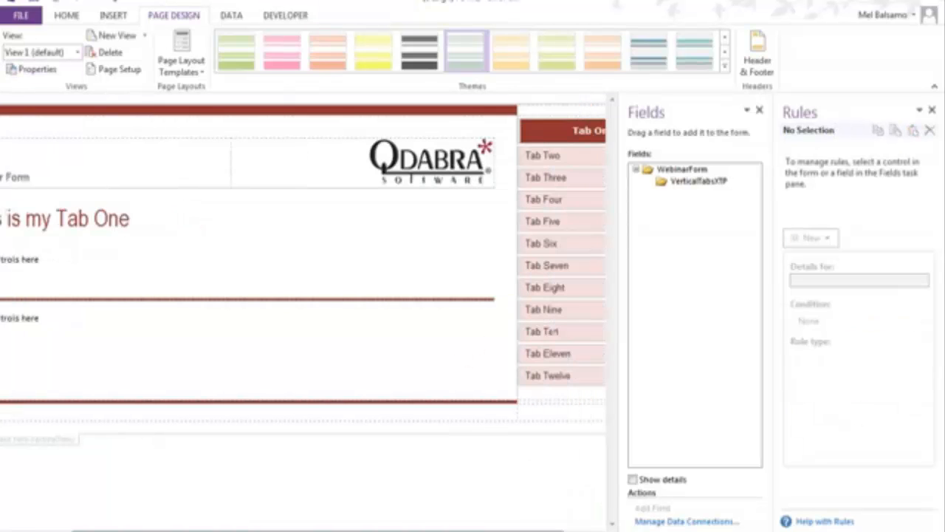
click(567, 162)
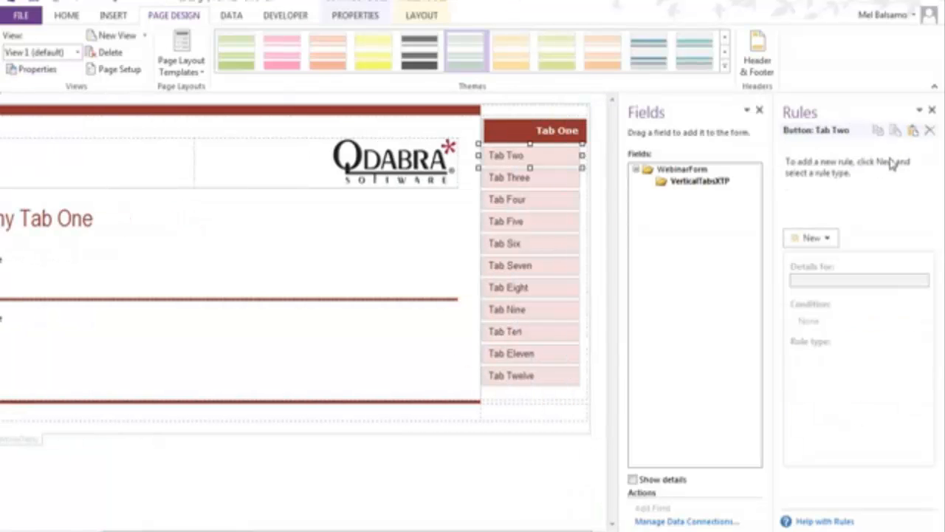
click(914, 130)
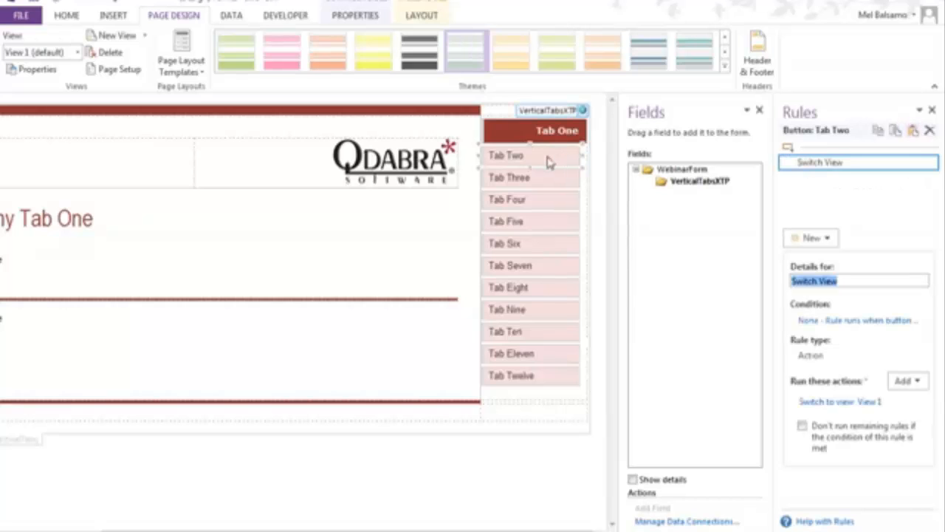
Step: Change the Tab Two button's Switch View rule so that its action switches to View 2
click(825, 401)
click(328, 245)
click(281, 270)
click(423, 334)
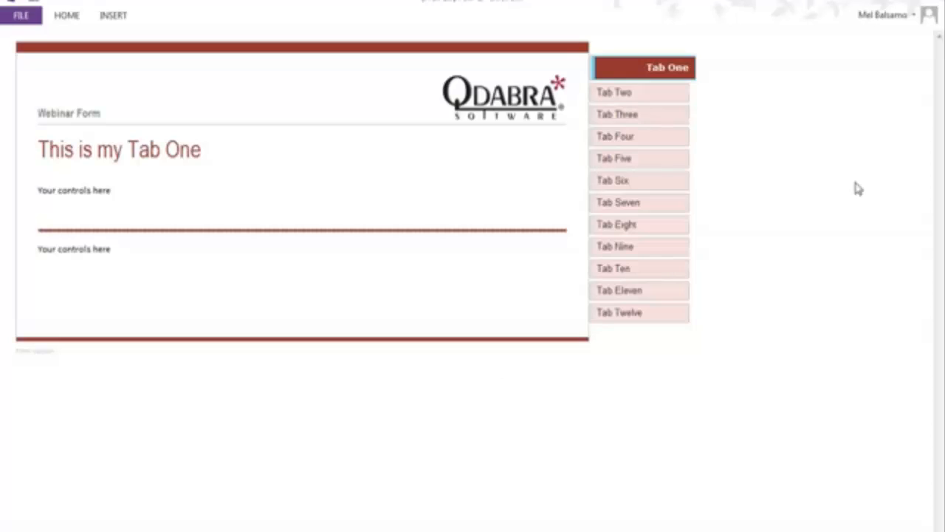
Step: Preview the form, test switching back and forth between Tab One and Tab Two, and close the preview
click(656, 94)
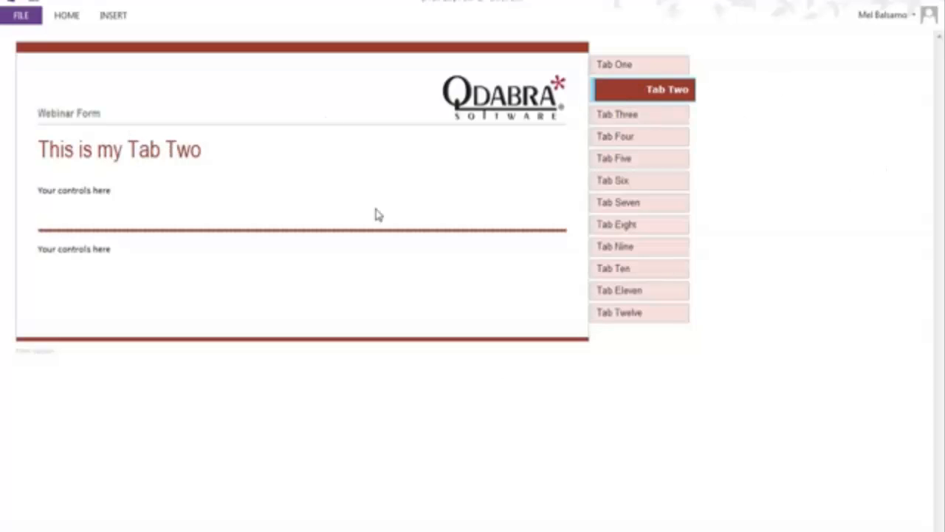
click(661, 68)
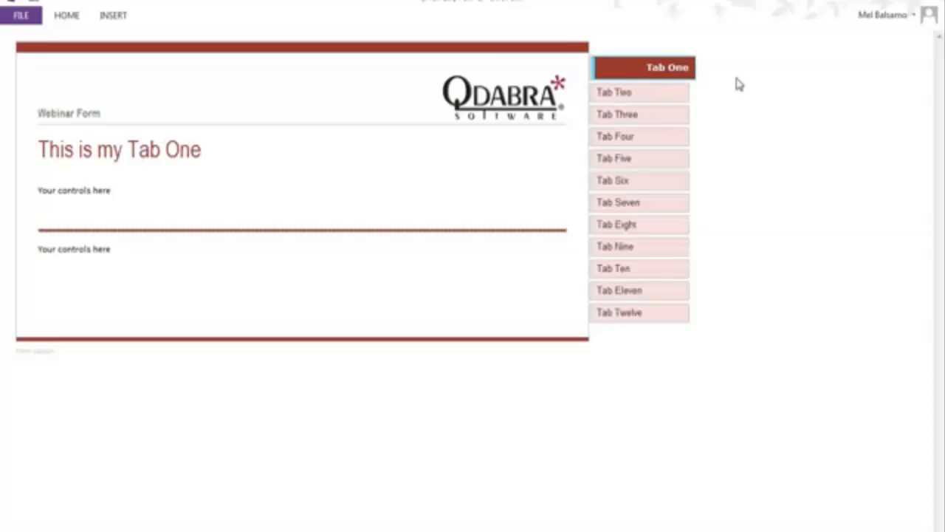
click(659, 96)
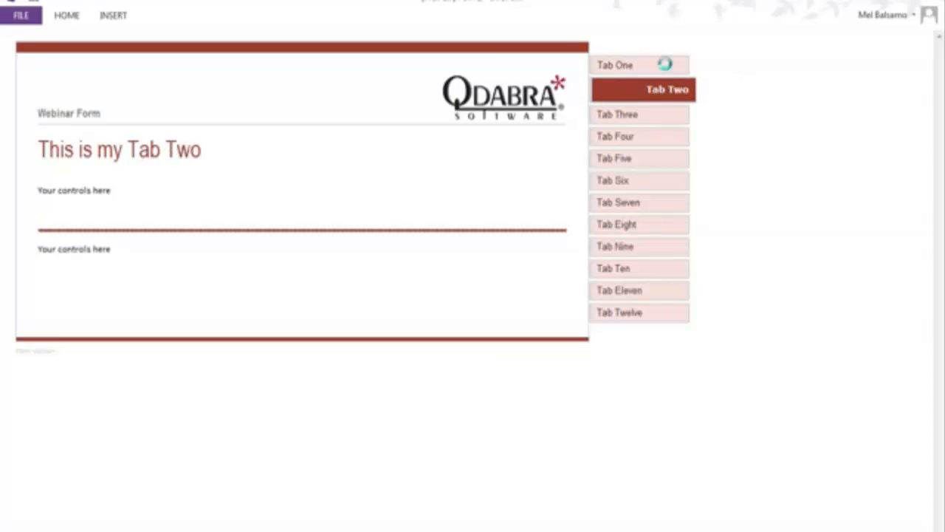
click(668, 67)
click(674, 95)
click(675, 68)
click(674, 92)
click(668, 67)
click(660, 93)
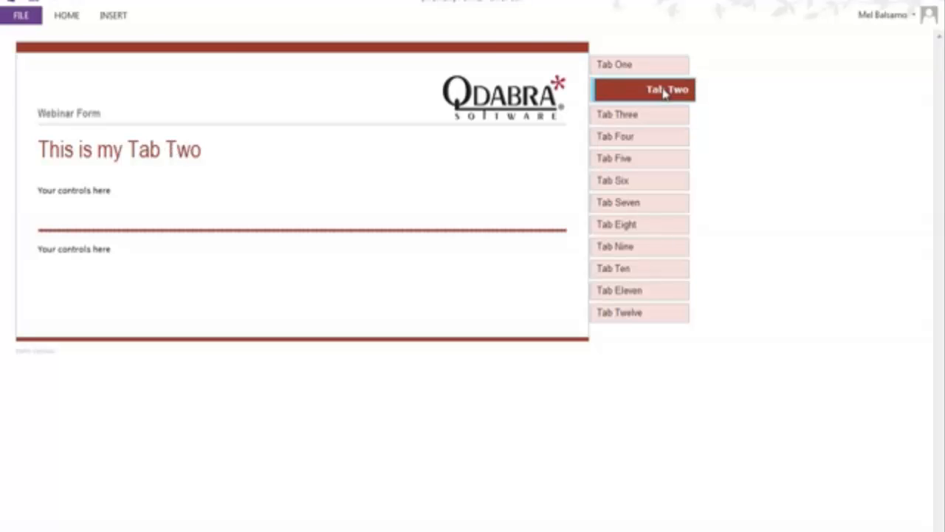
click(662, 65)
click(667, 93)
click(932, 3)
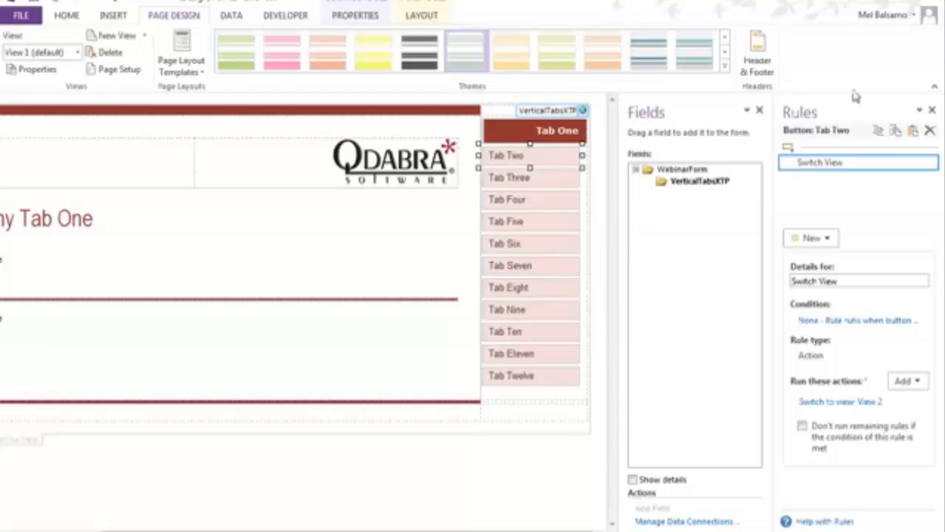
Step: Delete the "Your controls here" placeholder directly under the page title in View 1
drag(177, 531, 88, 531)
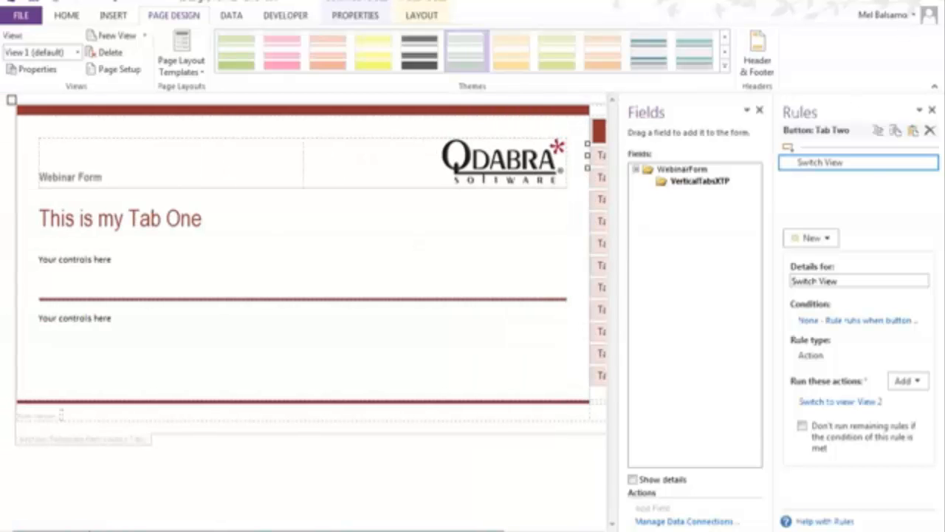
click(108, 259)
drag(113, 260, 36, 260)
click(66, 263)
drag(116, 262, 52, 252)
key(Delete)
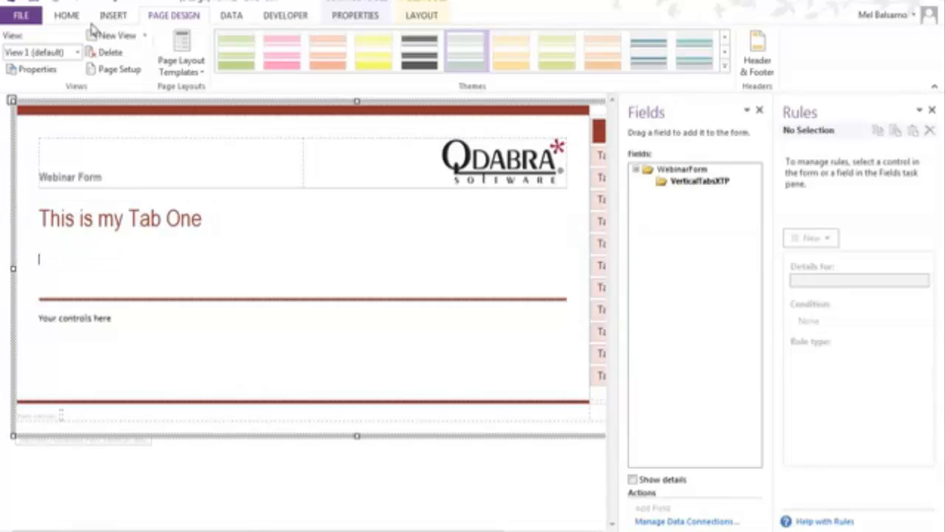
Step: Insert the custom HideShowSection control below the "This is my Tab One" title
click(67, 15)
click(717, 67)
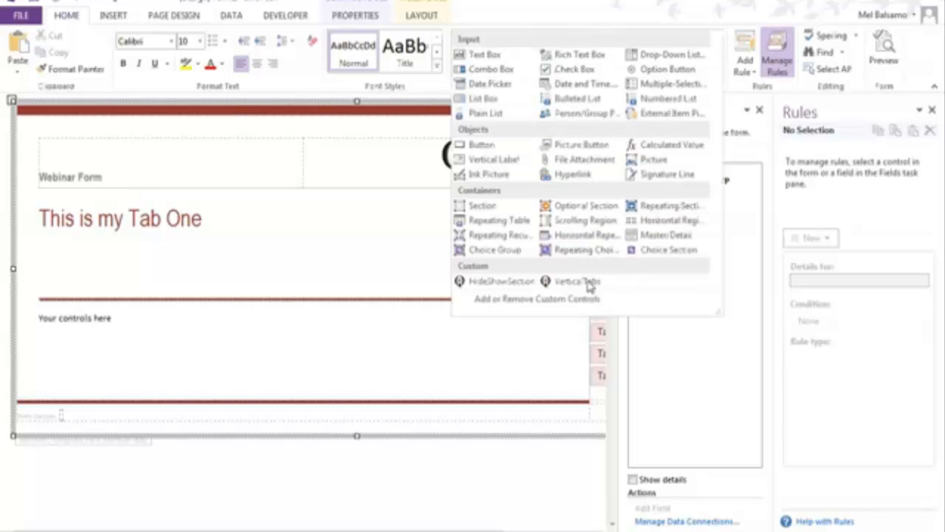
click(516, 281)
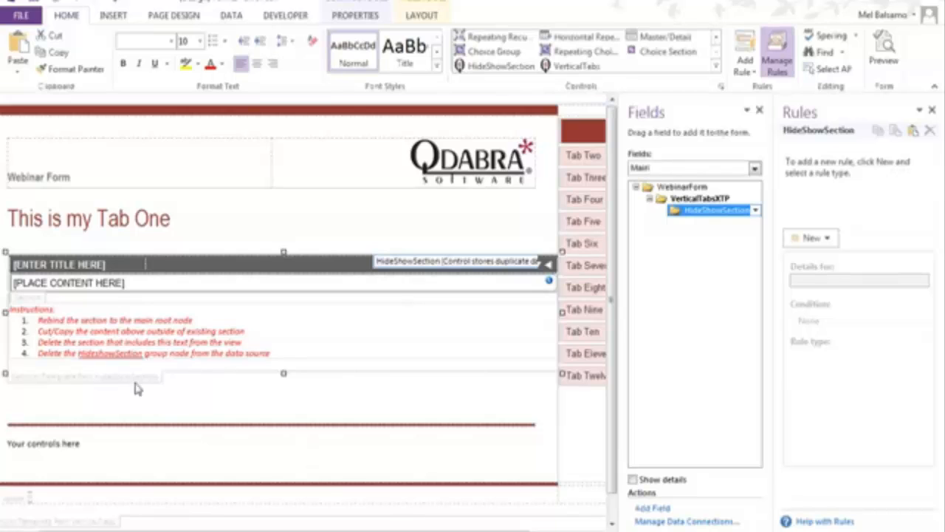
Step: Rebind the inner section containing "[PLACE CONTENT HERE]" to the WebinarForm root group
click(92, 320)
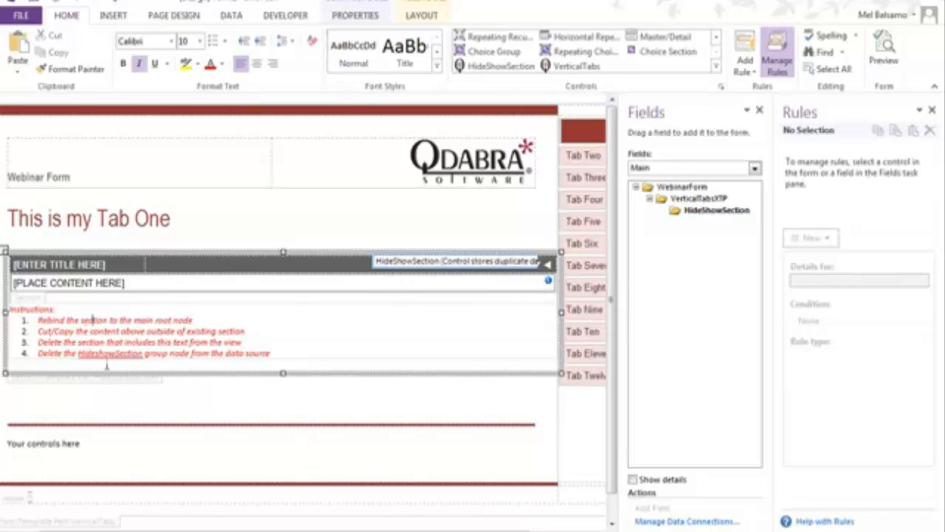
right_click(38, 304)
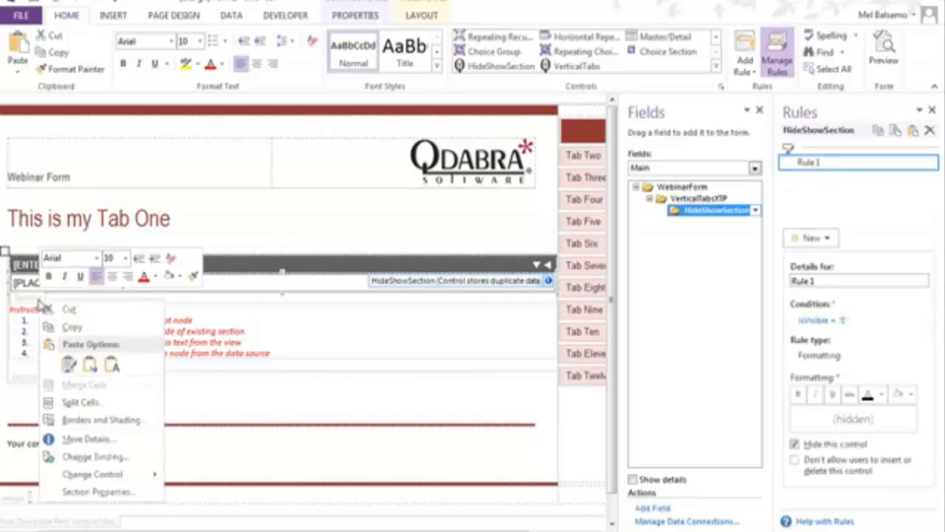
click(121, 457)
click(254, 198)
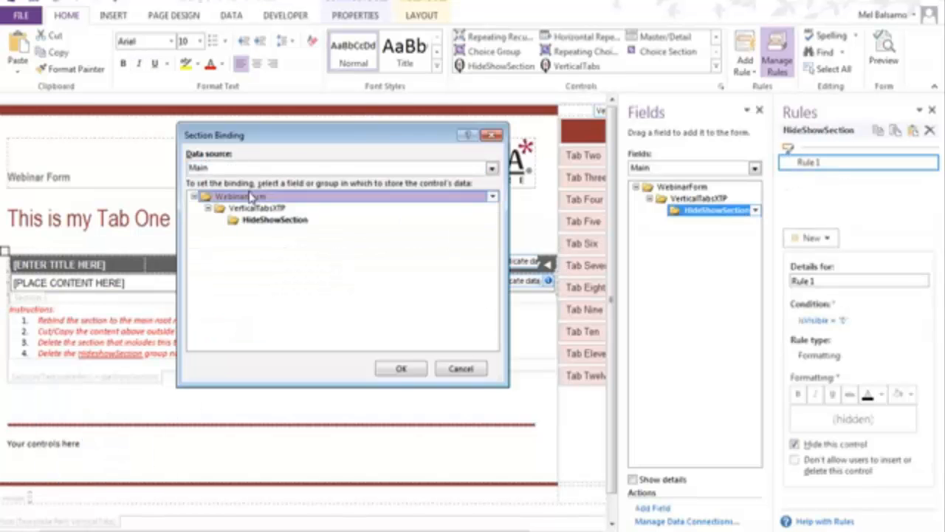
click(401, 369)
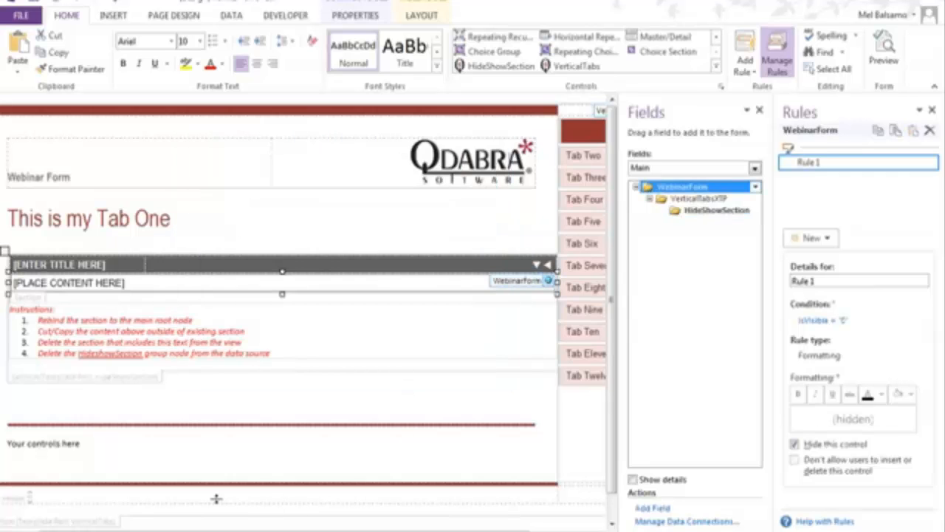
Step: Move the title bar and content section out of the HideShowSection template section to the blank line beneath it
drag(14, 264, 208, 286)
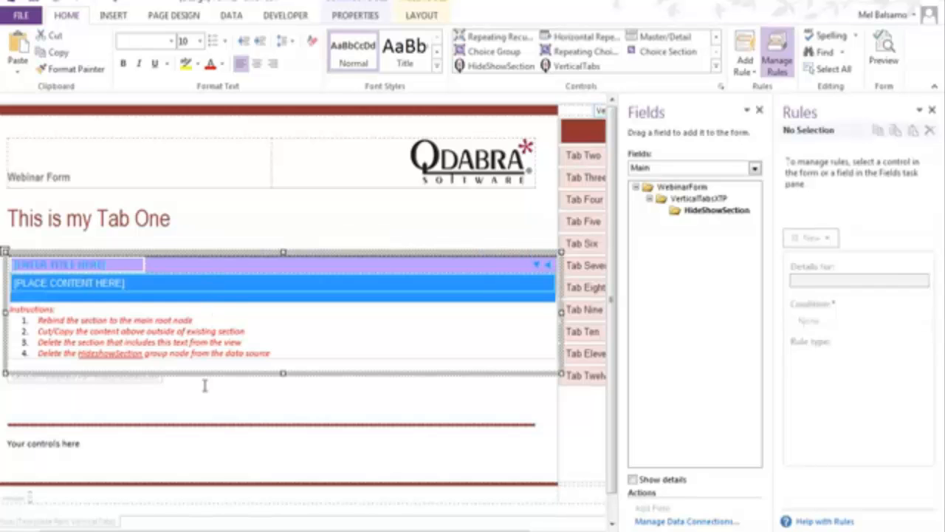
key(ctrl+x)
click(62, 369)
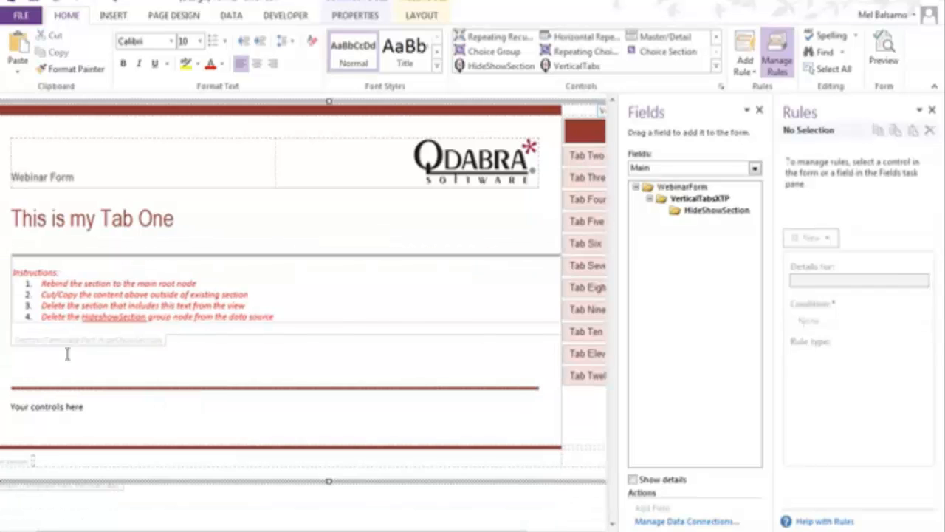
key(ctrl+v)
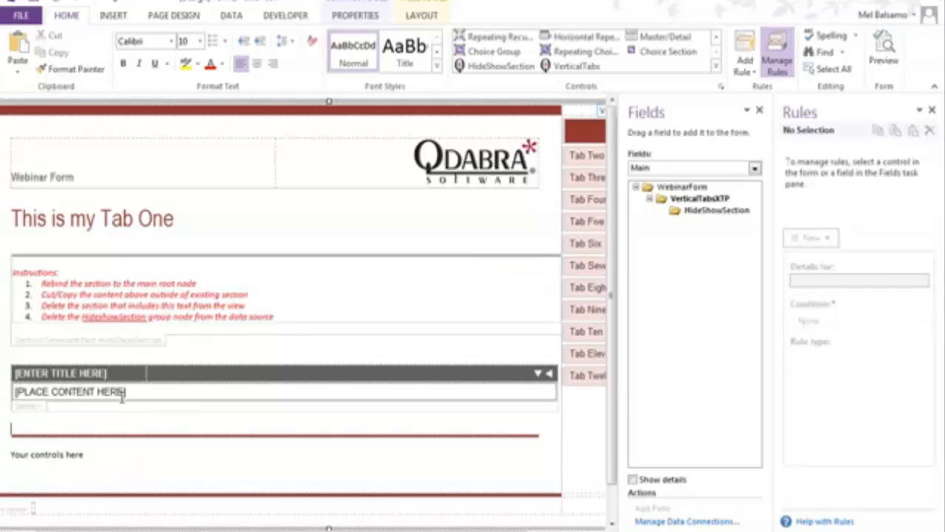
Step: Delete the leftover section with the red instructions and the blank lines above the collapsible section
click(131, 346)
key(Delete)
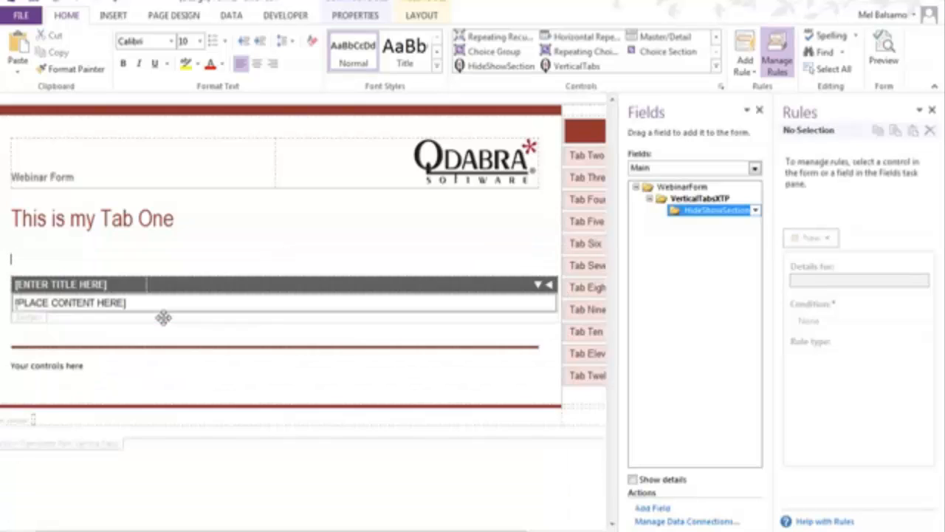
key(Delete)
click(72, 249)
key(Delete)
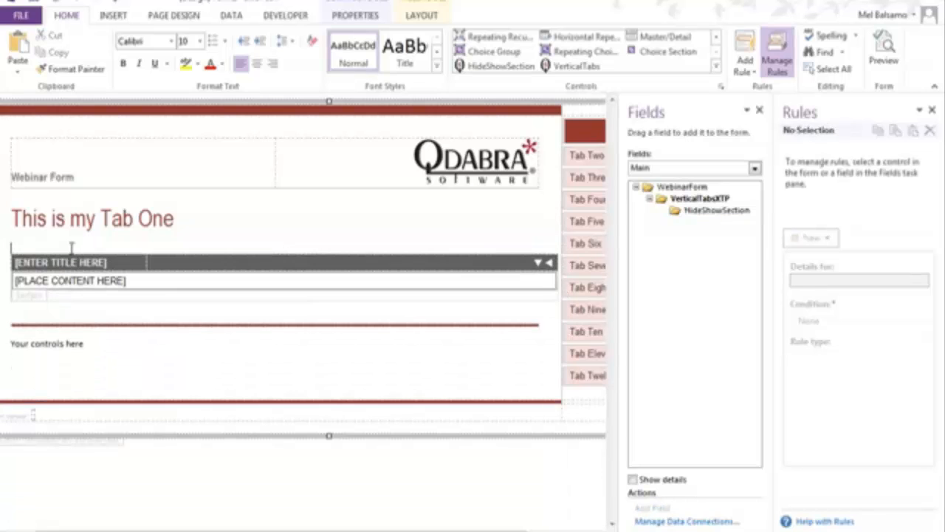
key(Delete)
Step: Delete the HideShowSection group under VerticalTabsXTP from the form's main data source
right_click(703, 213)
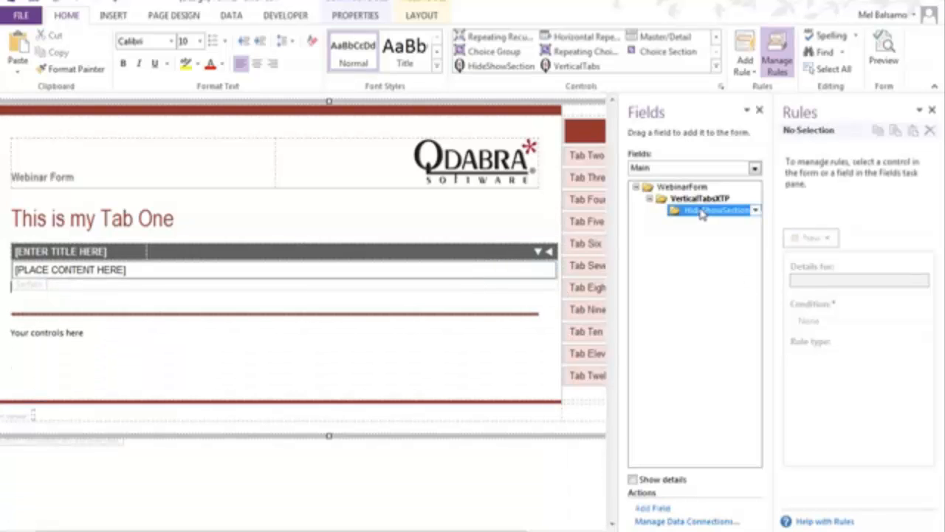
click(690, 380)
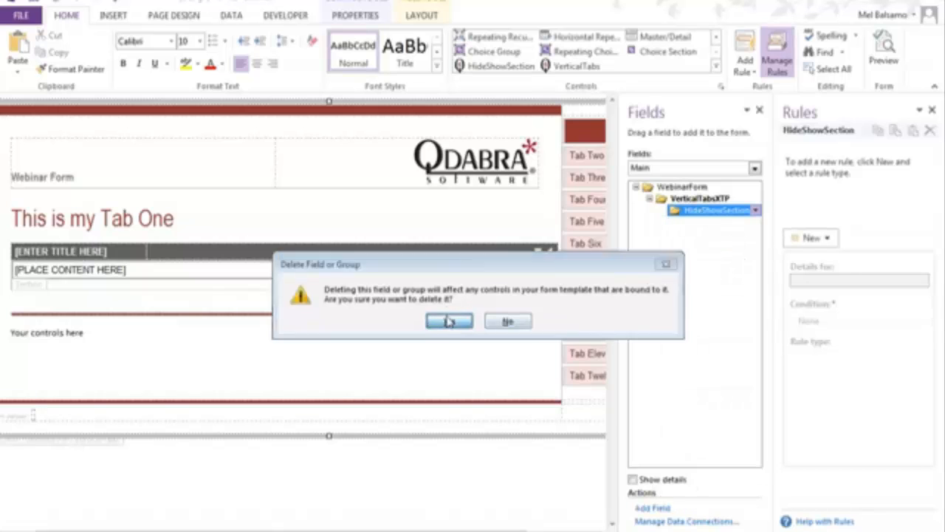
key(Return)
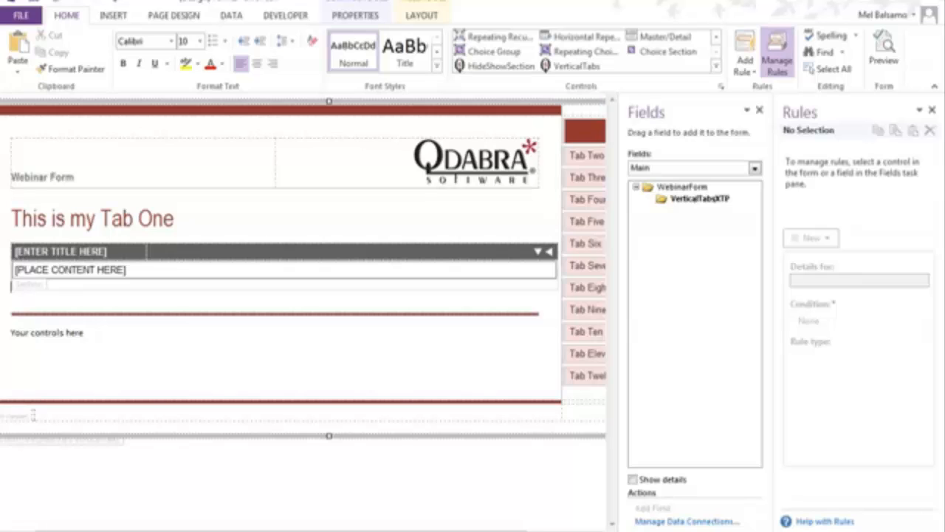
drag(192, 530, 147, 530)
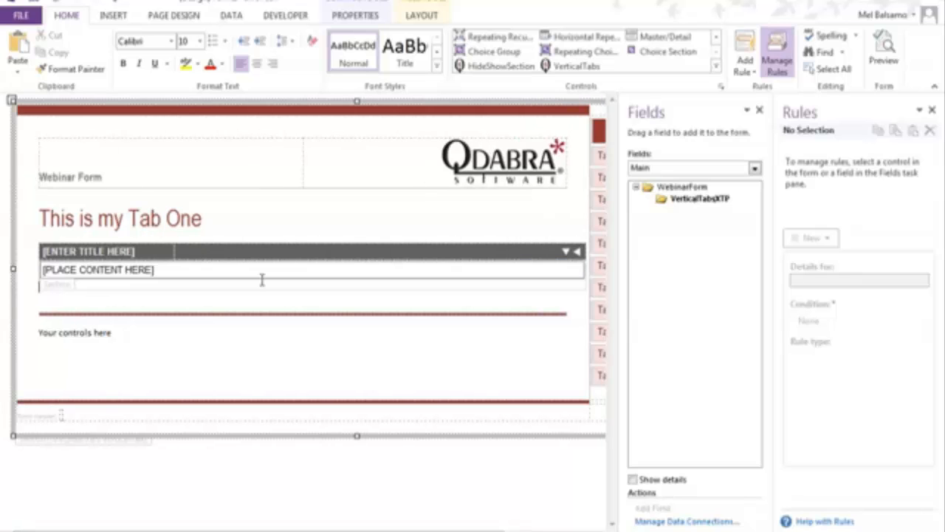
click(67, 480)
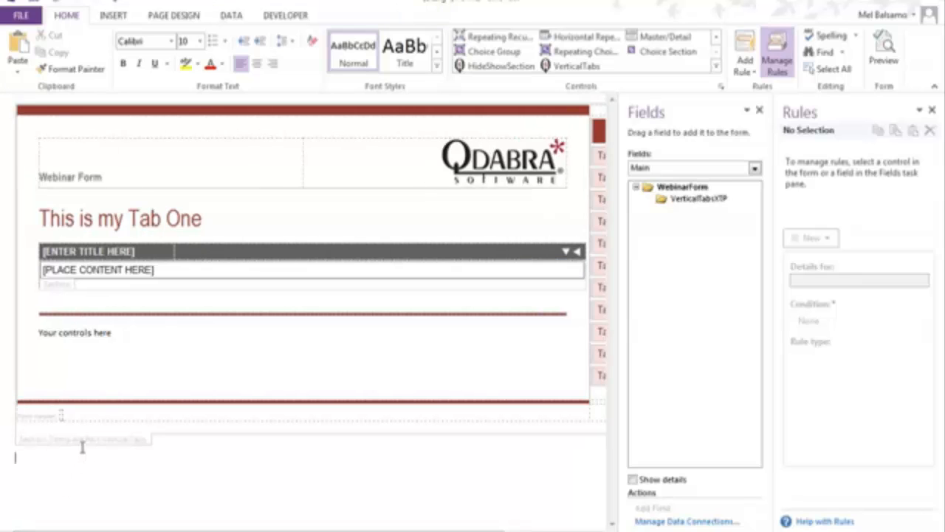
click(85, 444)
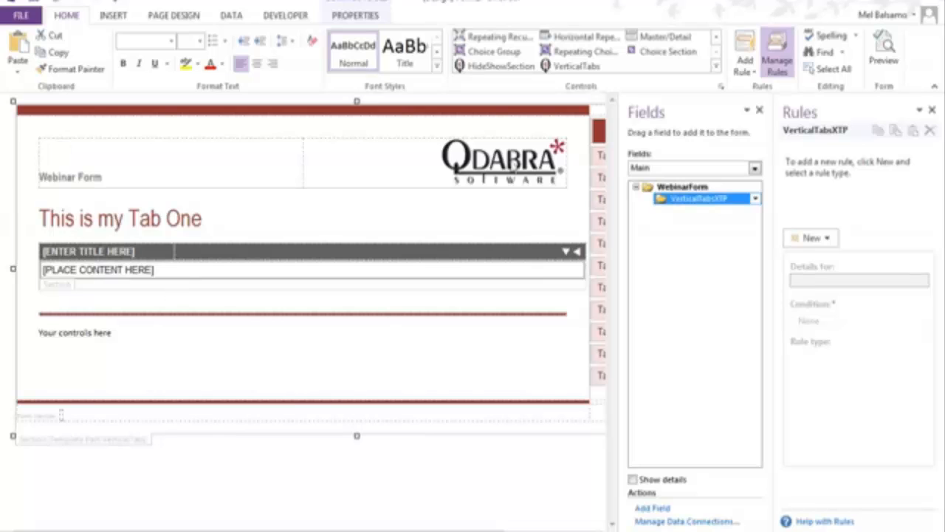
click(11, 474)
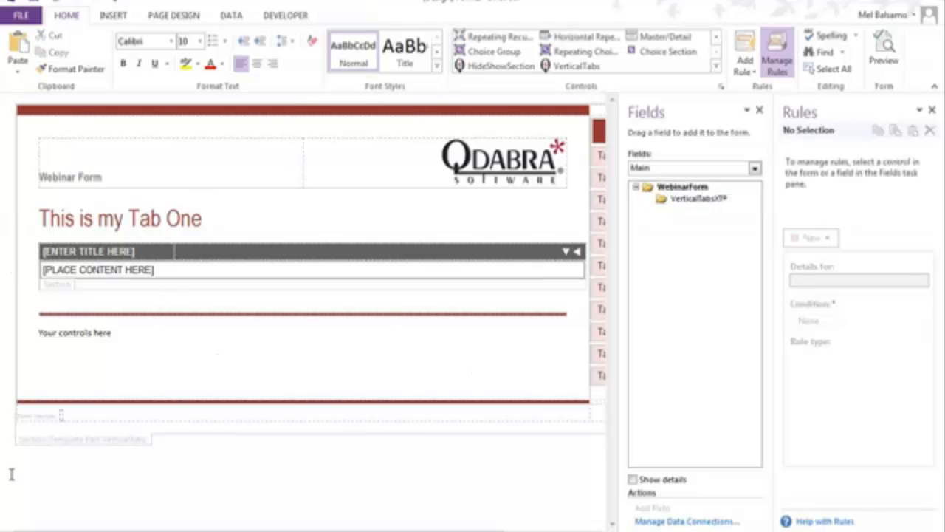
right_click(673, 200)
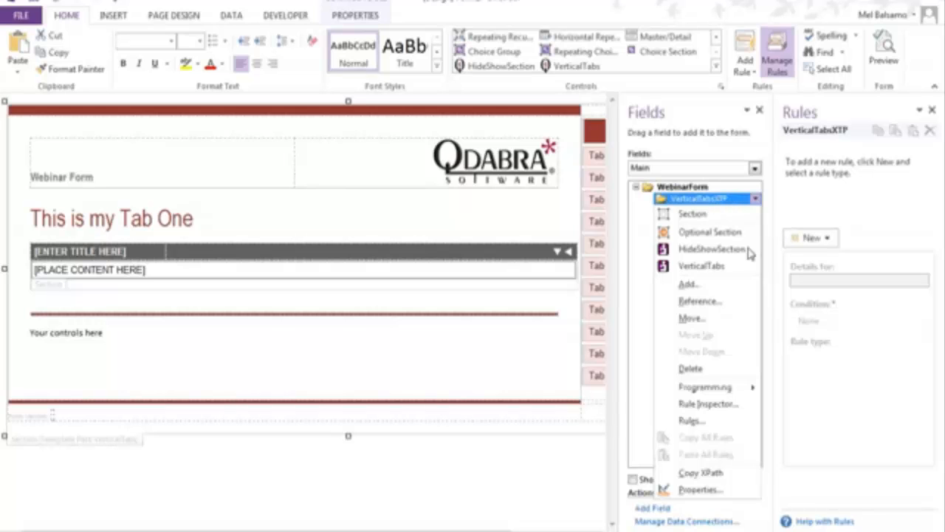
click(301, 525)
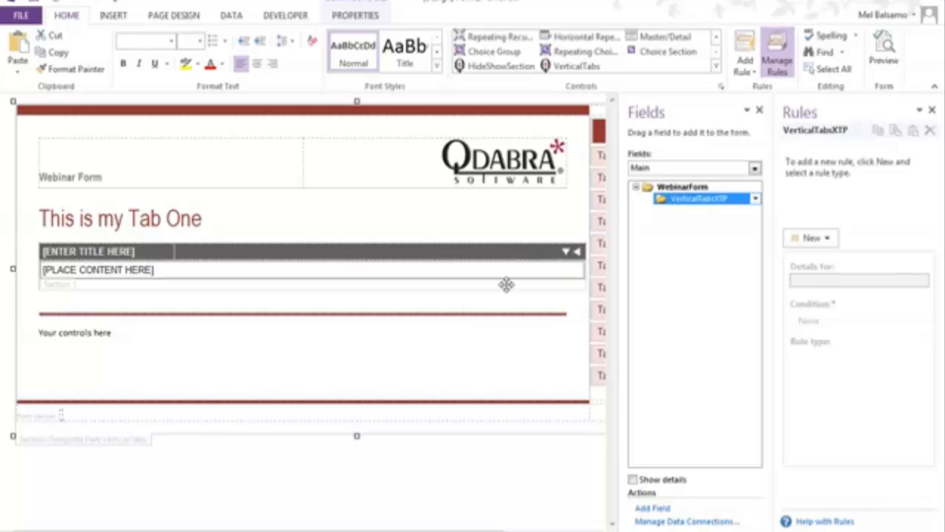
Step: Narrow the collapsible section's title bar and content table to the width of the red line and apply the None border preset
click(546, 252)
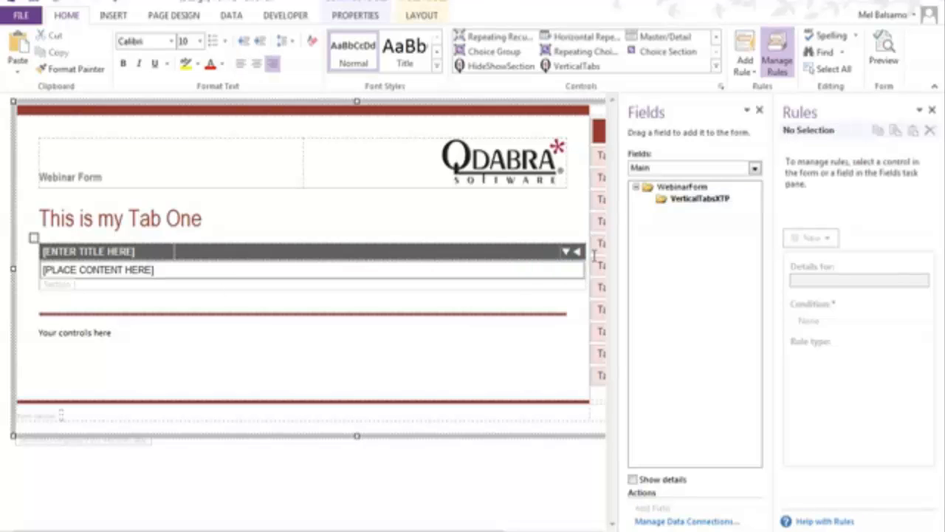
drag(584, 283, 567, 286)
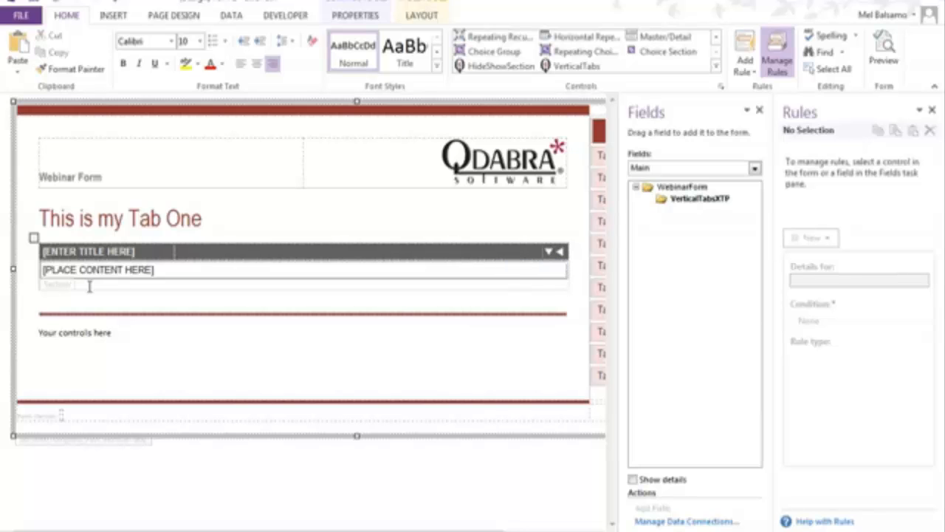
click(432, 25)
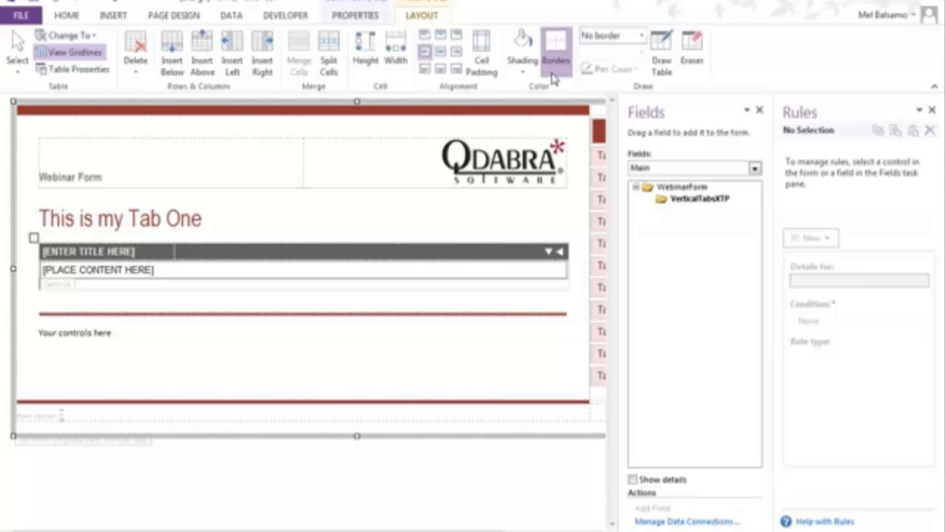
click(555, 45)
click(353, 192)
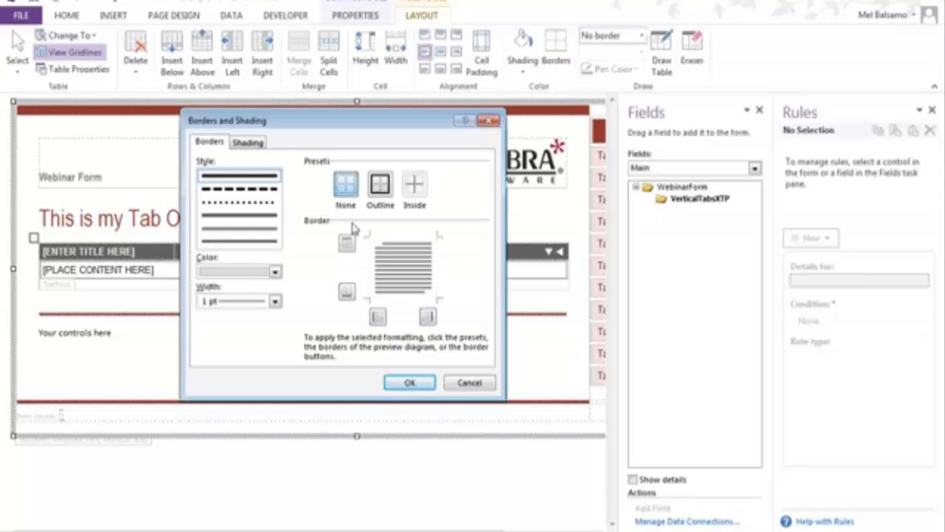
click(409, 383)
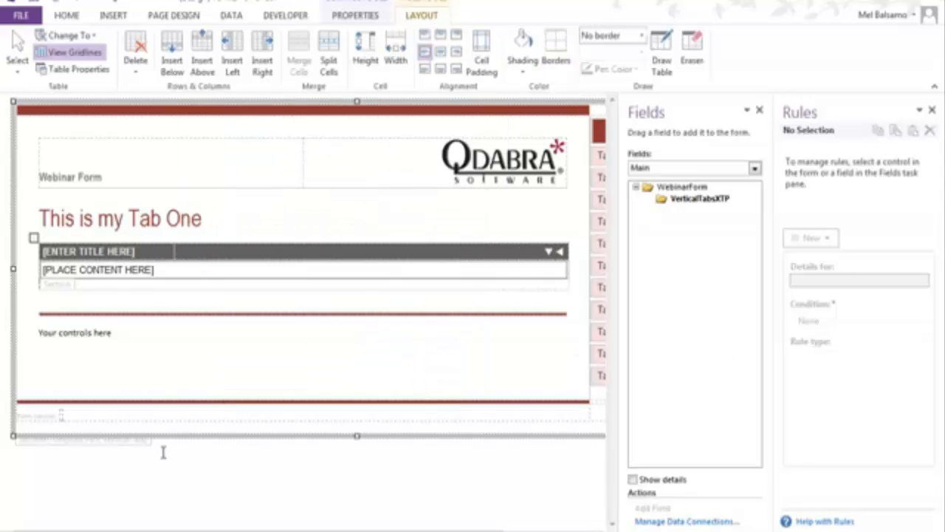
Step: Preview the form and repeatedly expand and collapse the "[ENTER TITLE HERE]" section with its arrow
click(116, 1)
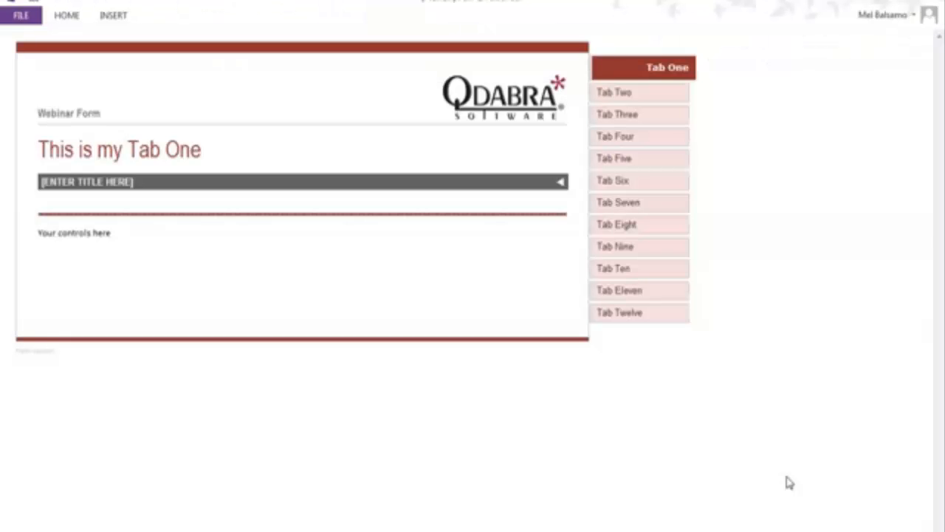
click(561, 183)
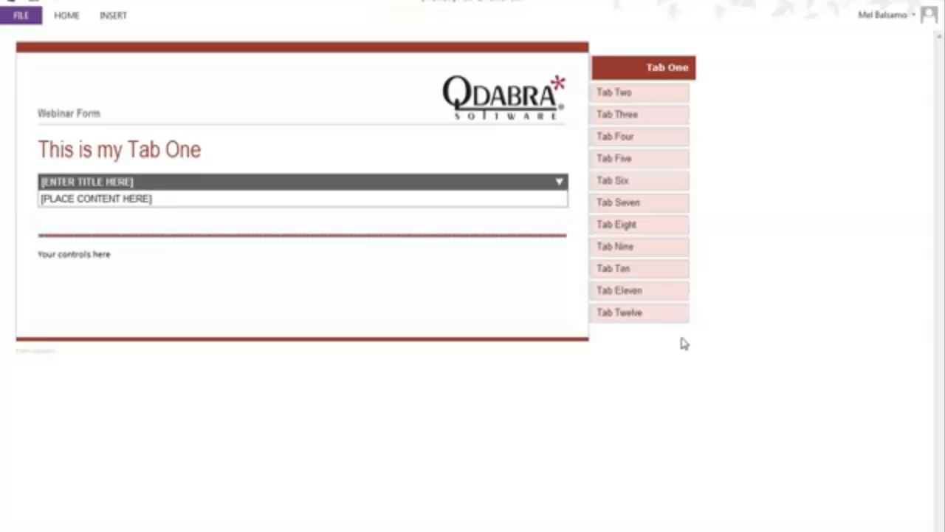
click(561, 182)
click(562, 183)
click(562, 183)
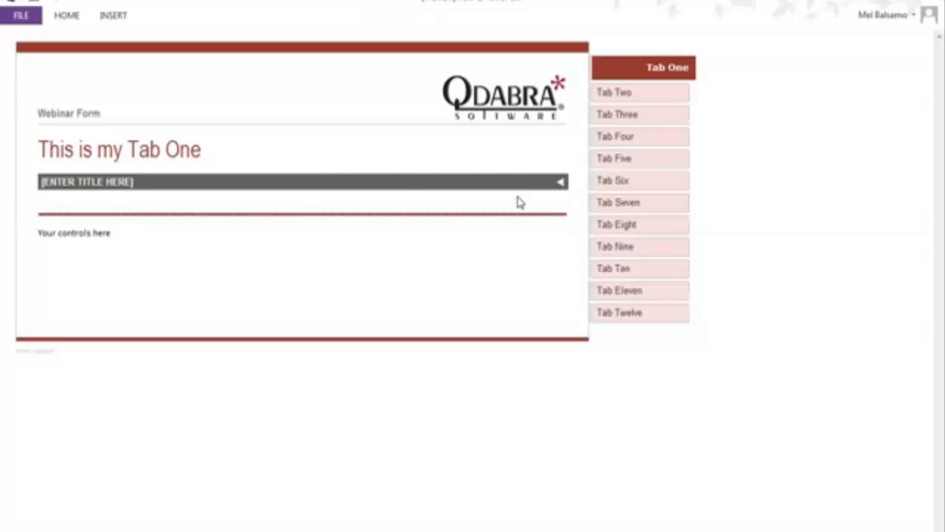
click(561, 183)
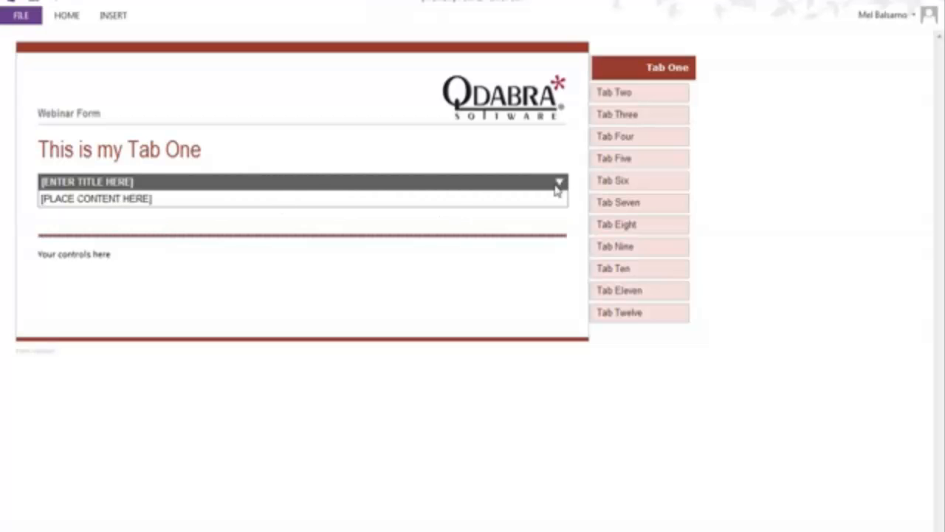
Step: Test the tab buttons by switching to Tab Two and back to Tab One, and close the preview
click(647, 96)
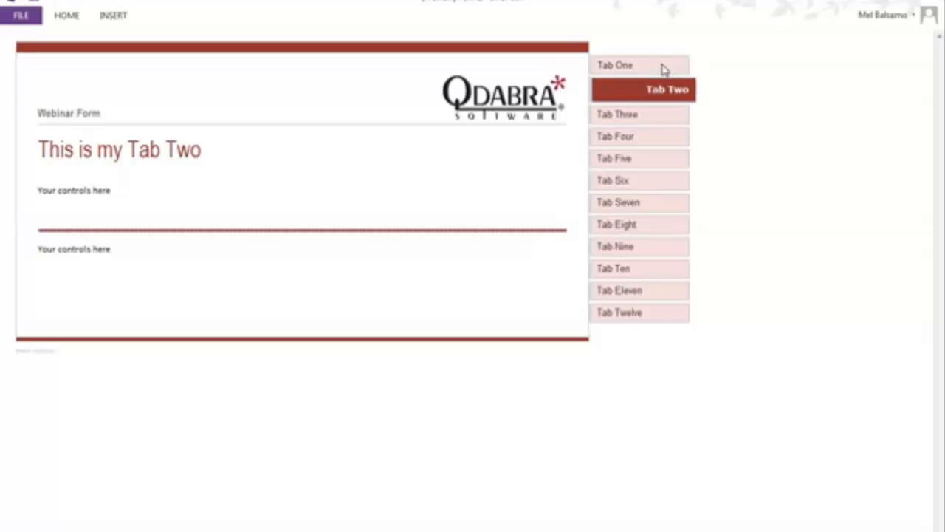
click(662, 65)
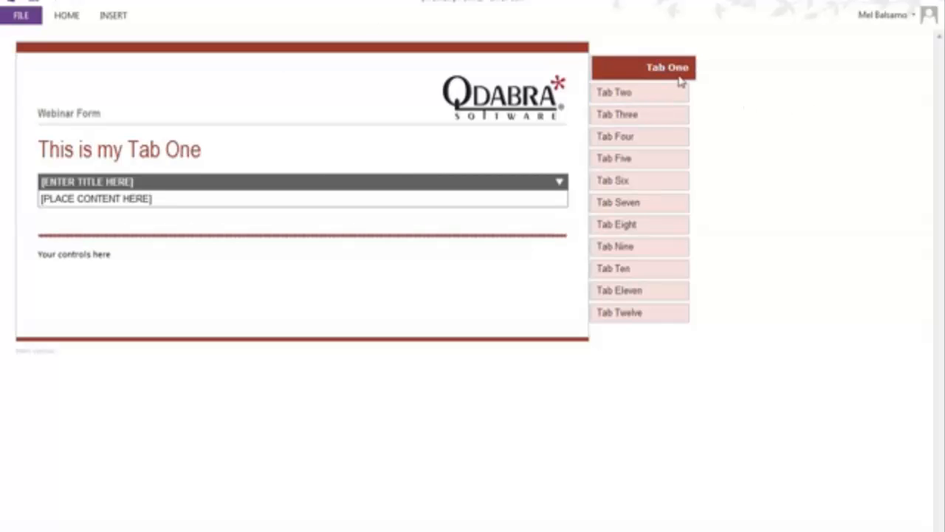
click(934, 6)
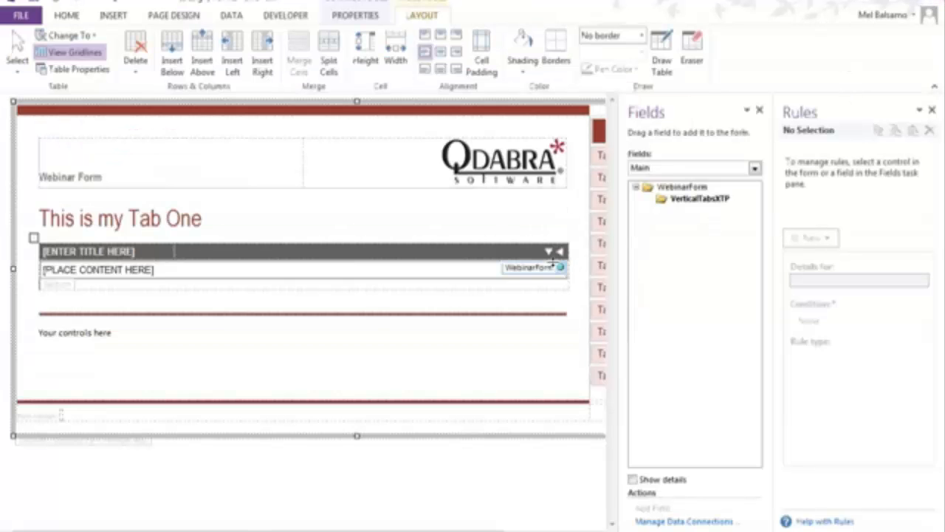
Step: Switch to the PowerPoint presentation and start the slide show from the Questions slide
mouse_move(295, 530)
mouse_down()
mouse_move(387, 530)
mouse_move(295, 531)
mouse_up()
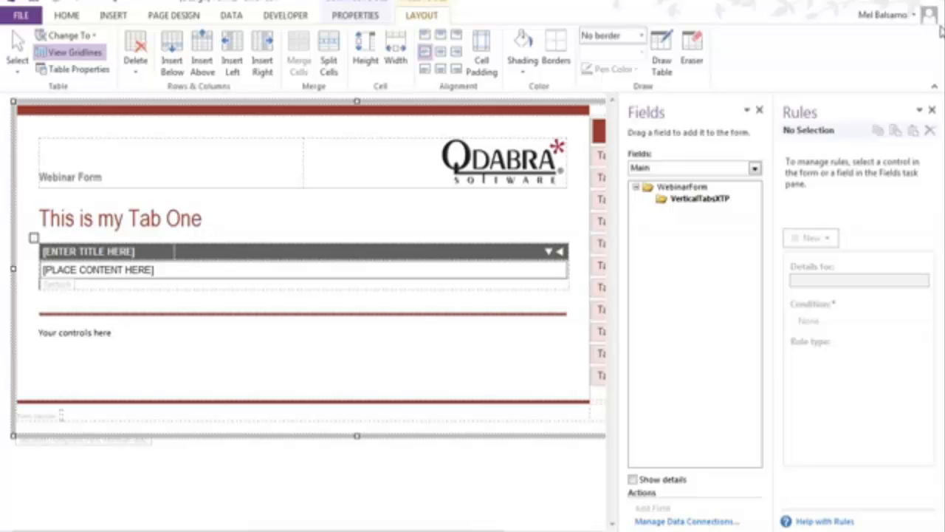
key(alt+Tab)
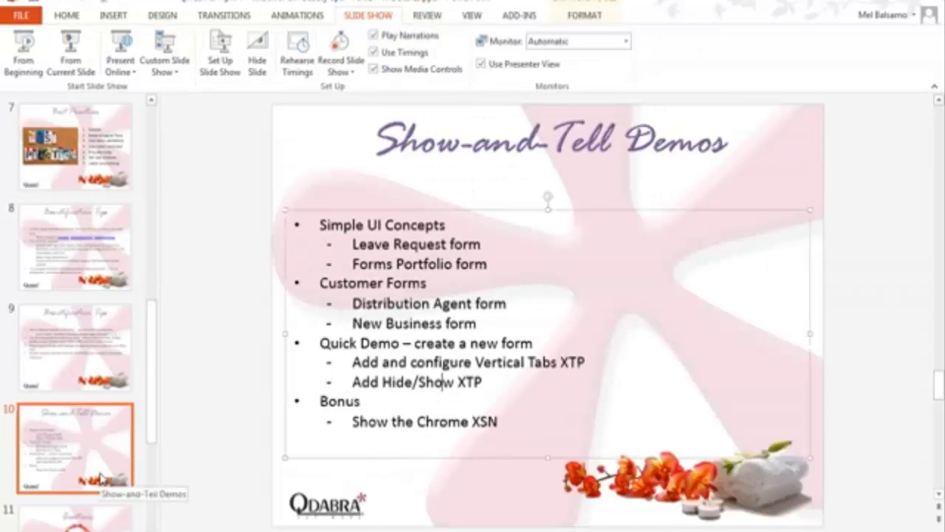
click(83, 519)
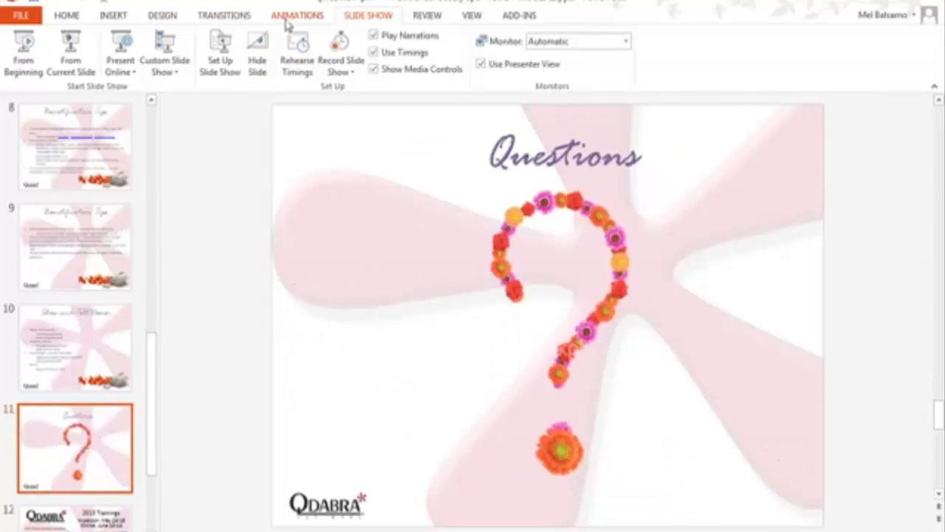
click(71, 55)
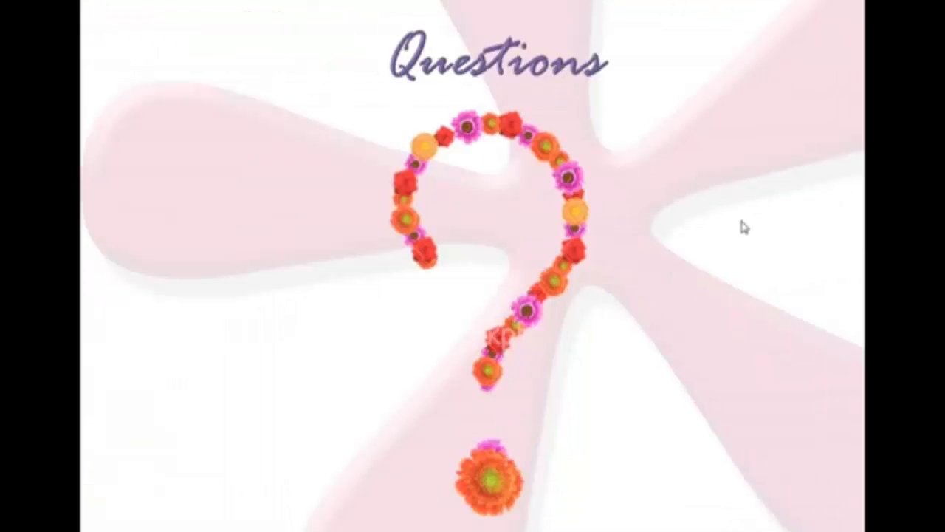
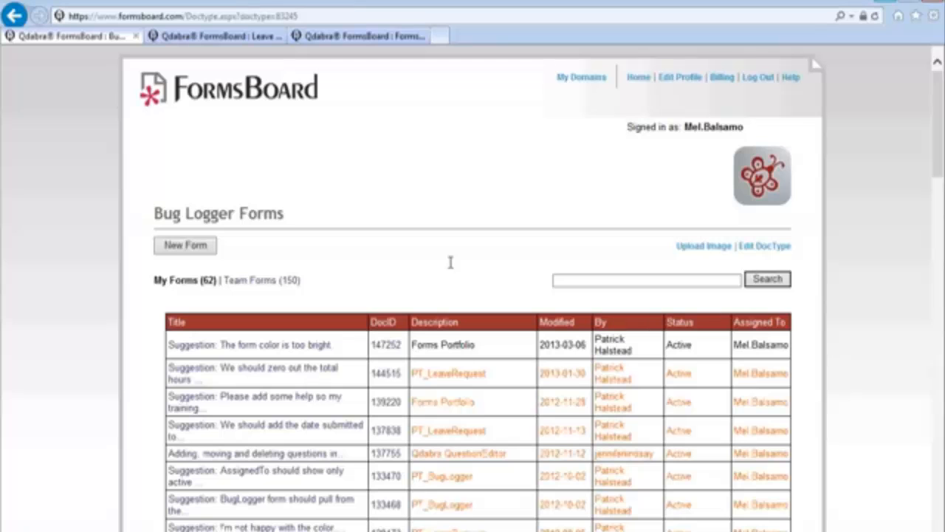
Step: Switch to the InfoPath design window and create a new form from the Blank 2010 Form (InfoPath Filler) template
scroll(450, 262, down, 1)
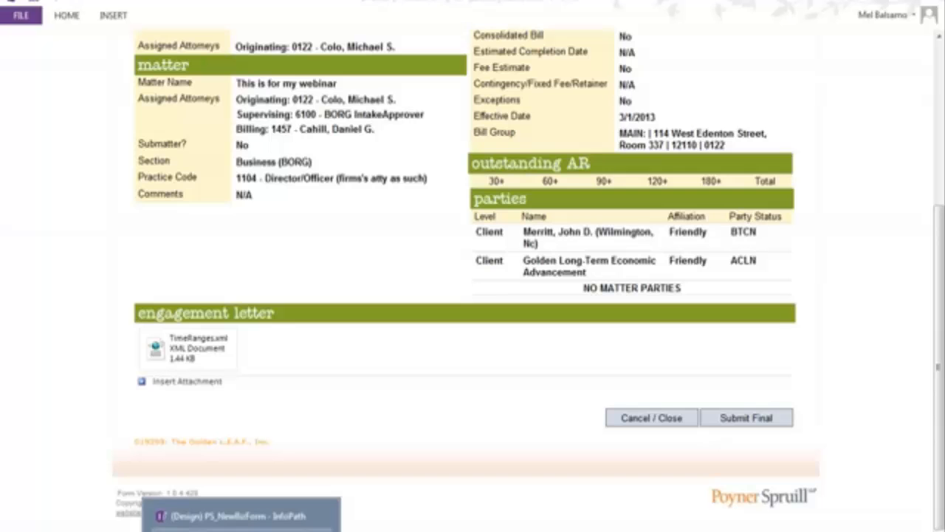
click(242, 515)
click(22, 15)
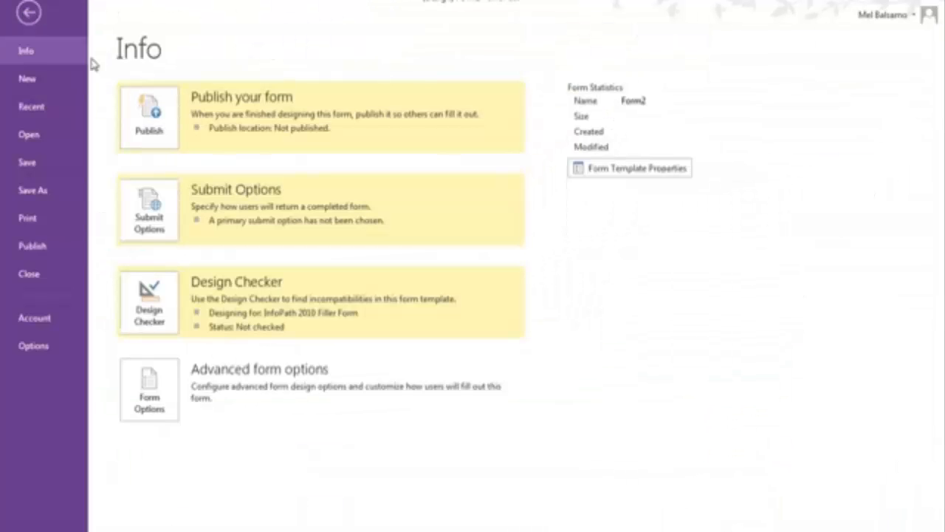
click(44, 80)
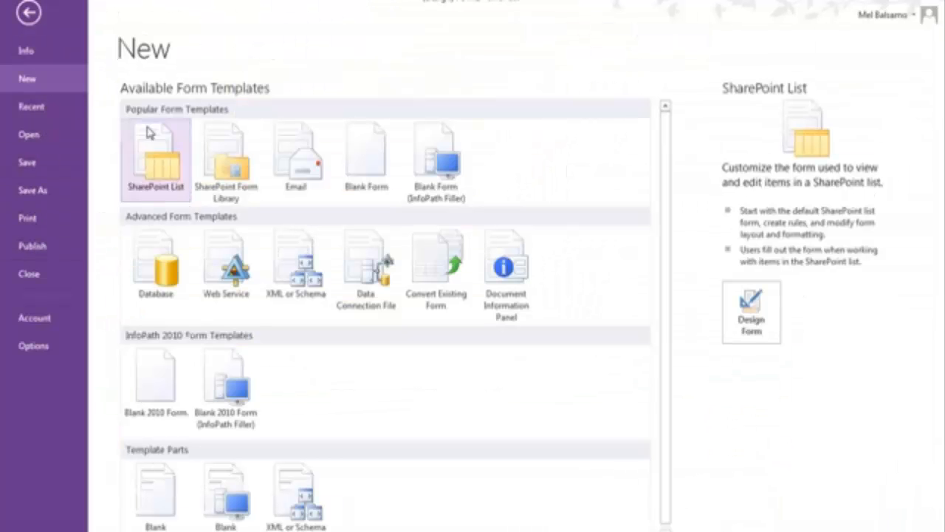
click(212, 411)
click(152, 416)
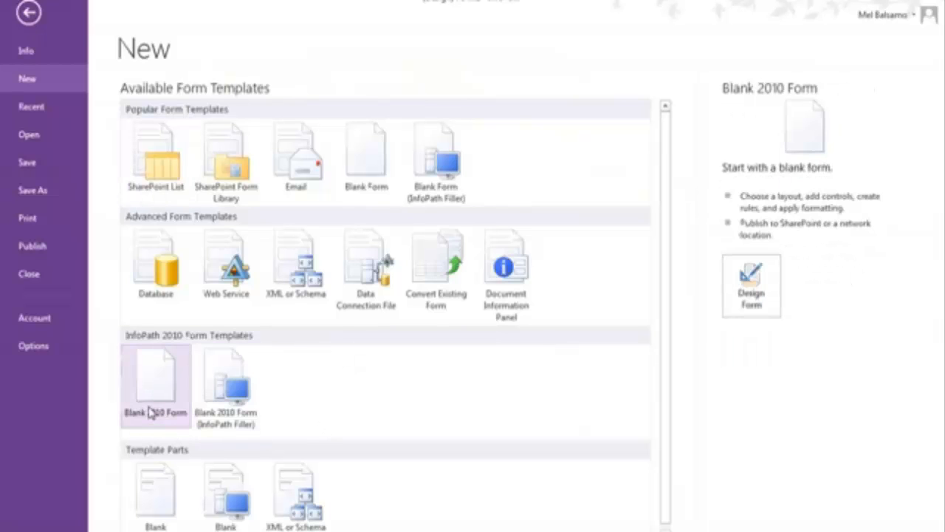
click(229, 421)
double_click(235, 420)
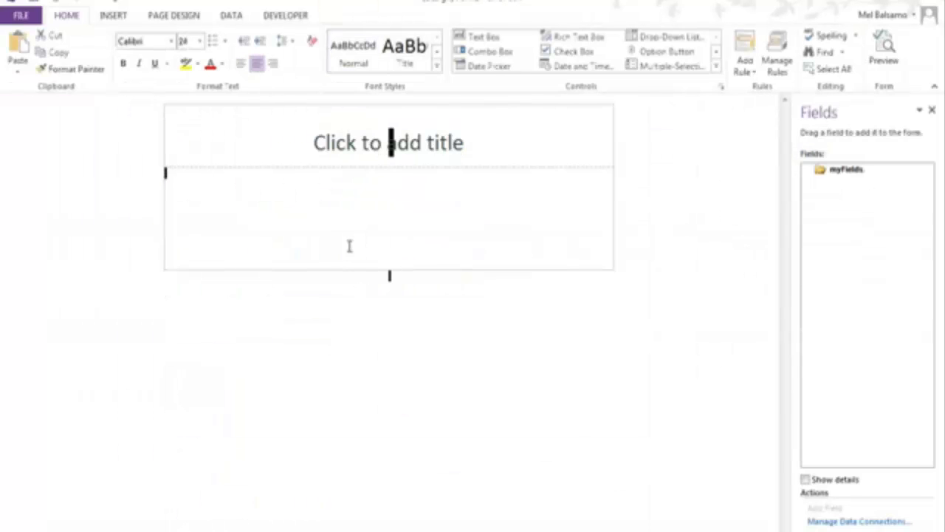
Step: Delete the default title layout from the new form and insert a 1x1 custom table in its place
key(Delete)
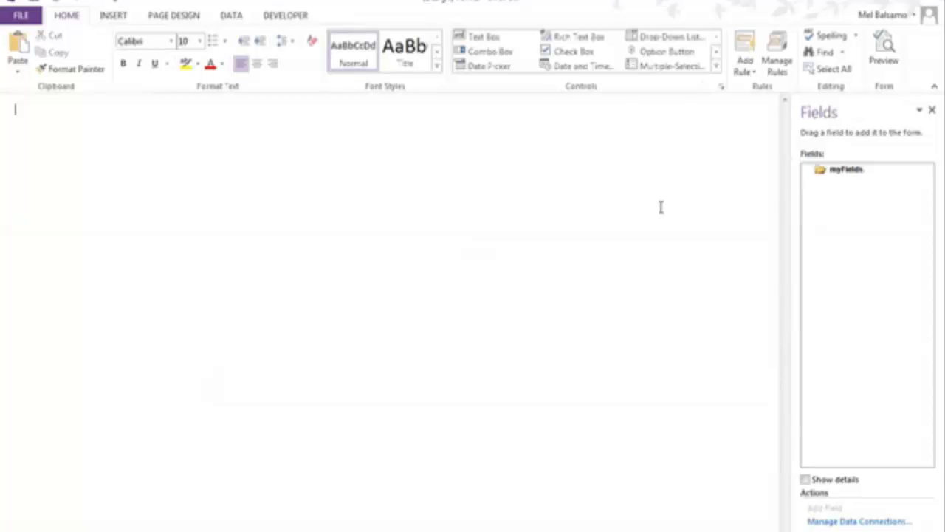
click(113, 15)
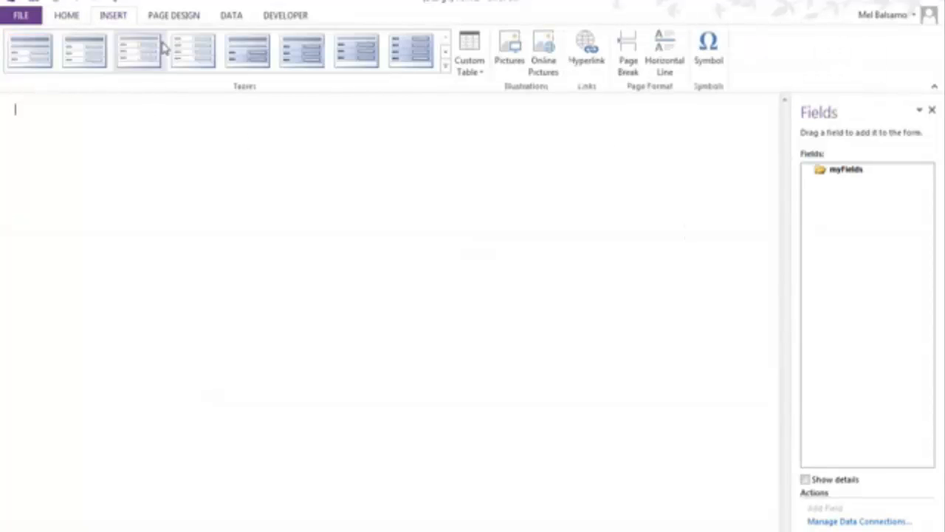
click(471, 74)
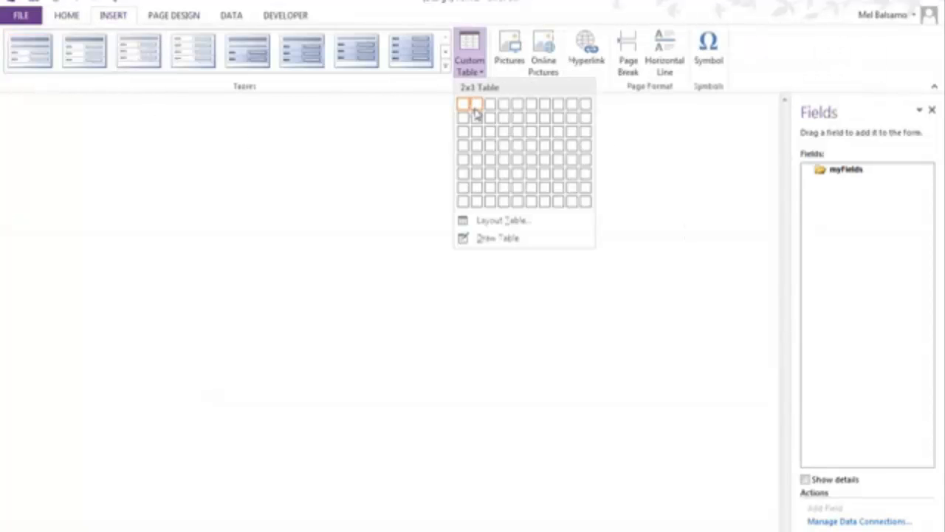
click(465, 106)
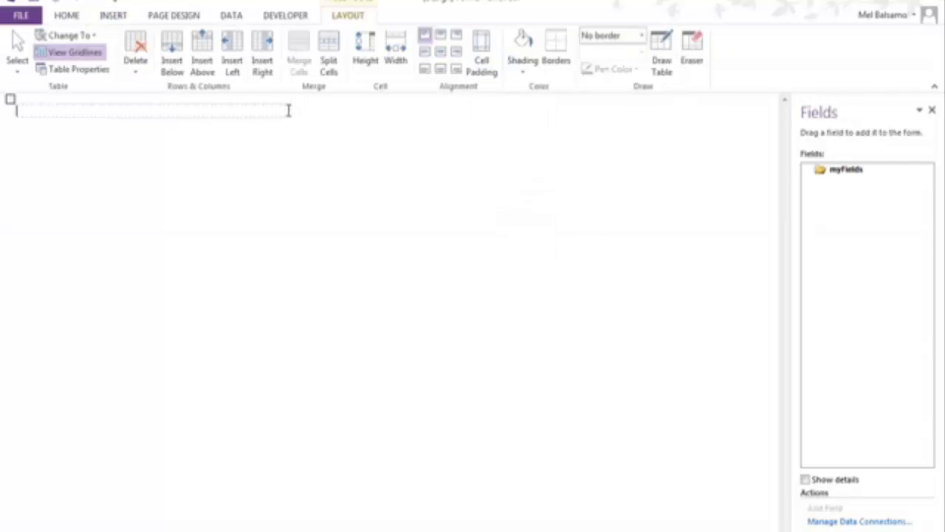
Step: Widen the 1x1 table to about double its width and set its top, bottom, left and right cell padding to 0 px
drag(288, 110, 584, 111)
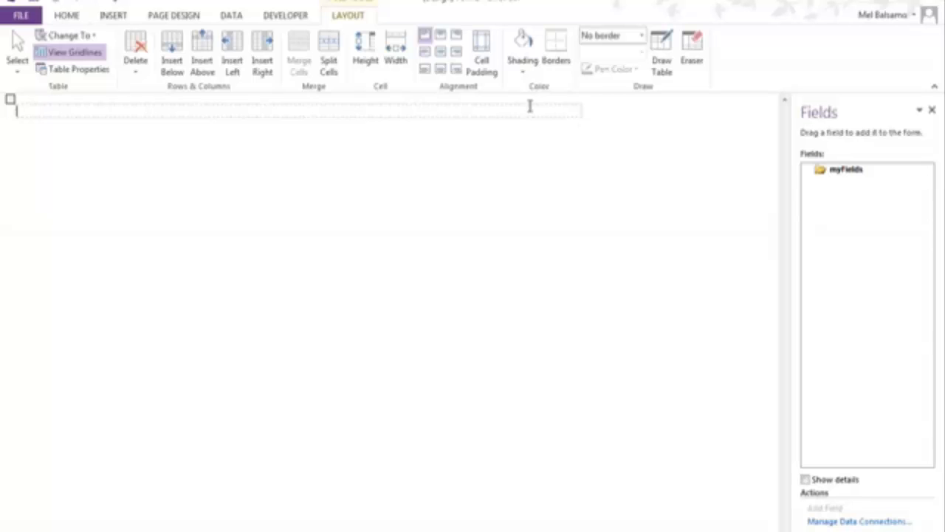
right_click(529, 110)
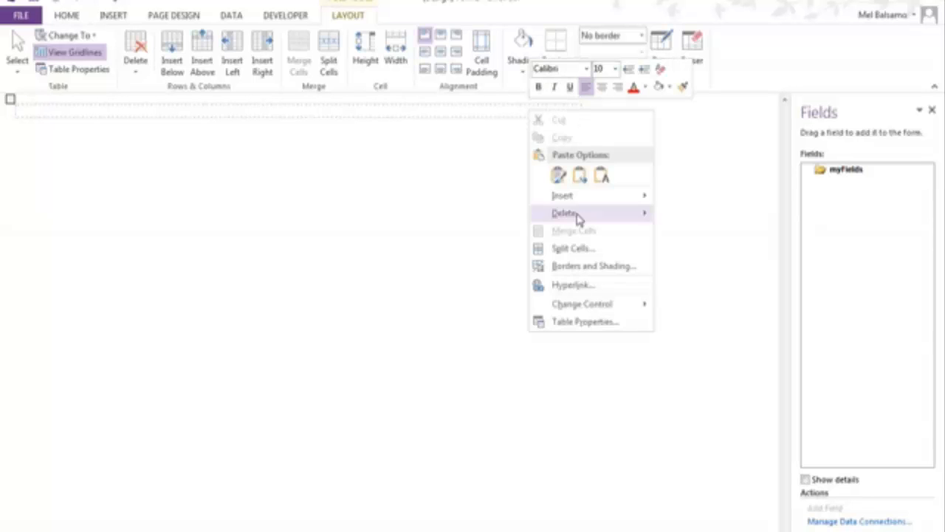
click(561, 322)
click(480, 185)
double_click(420, 304)
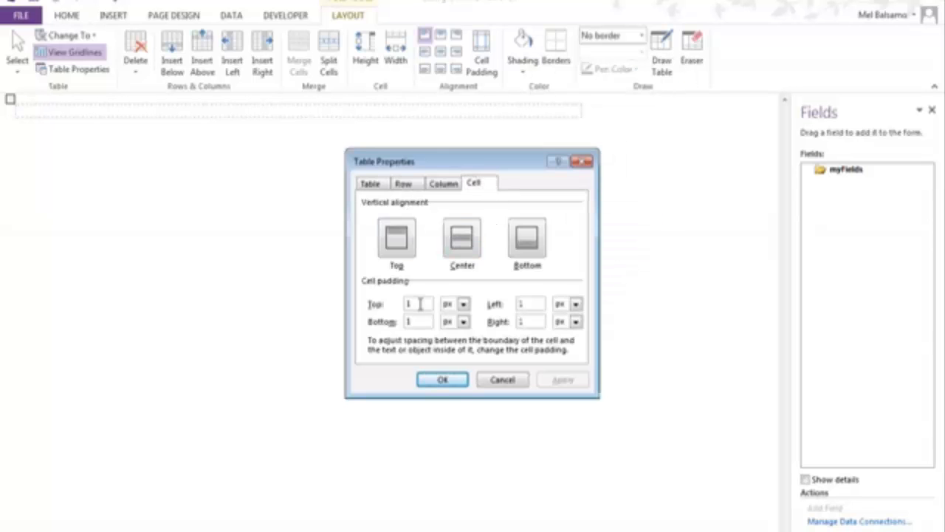
text(0)
double_click(422, 322)
text(0)
double_click(533, 322)
text(0)
double_click(536, 305)
text(0)
click(459, 379)
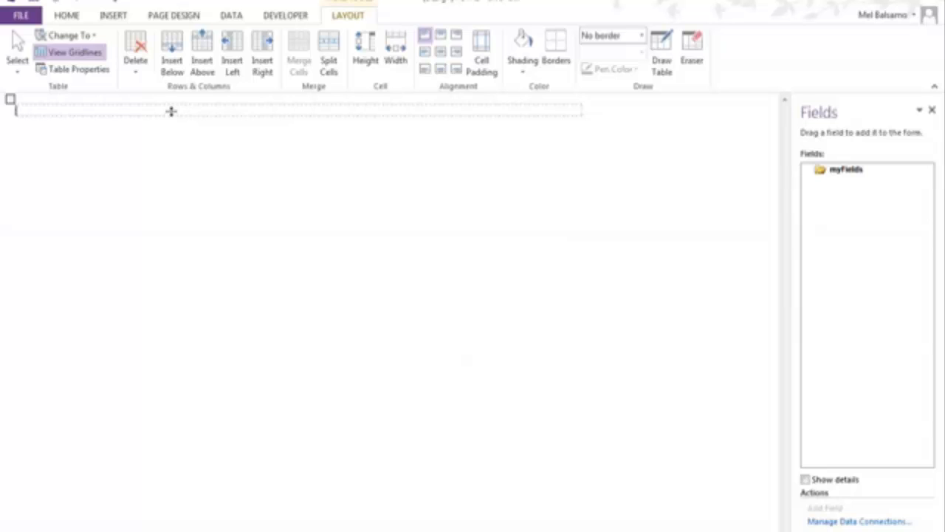
Step: Add two more rows below the table's first row
click(172, 62)
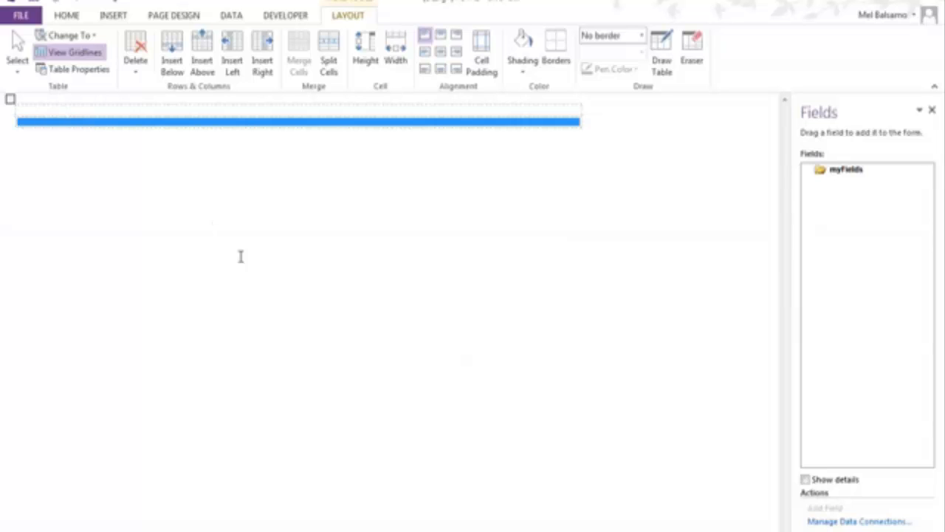
key(Tab)
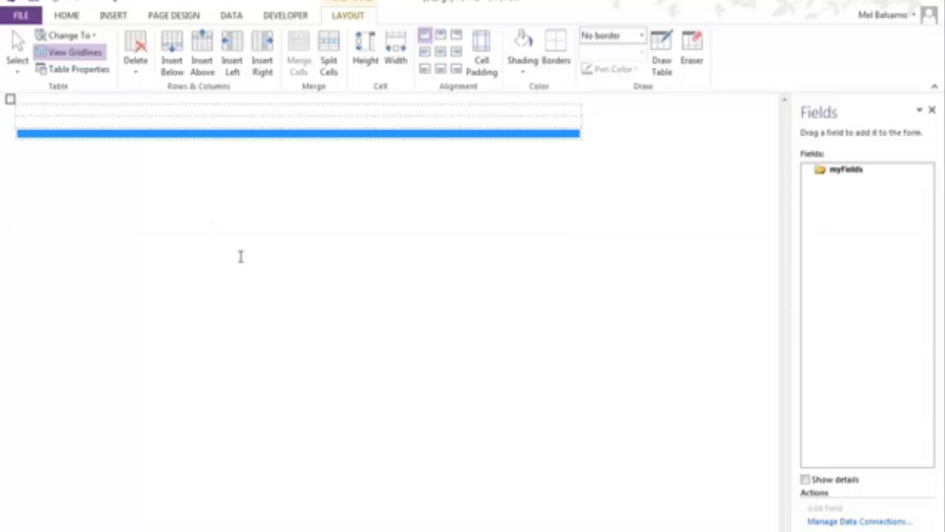
click(124, 120)
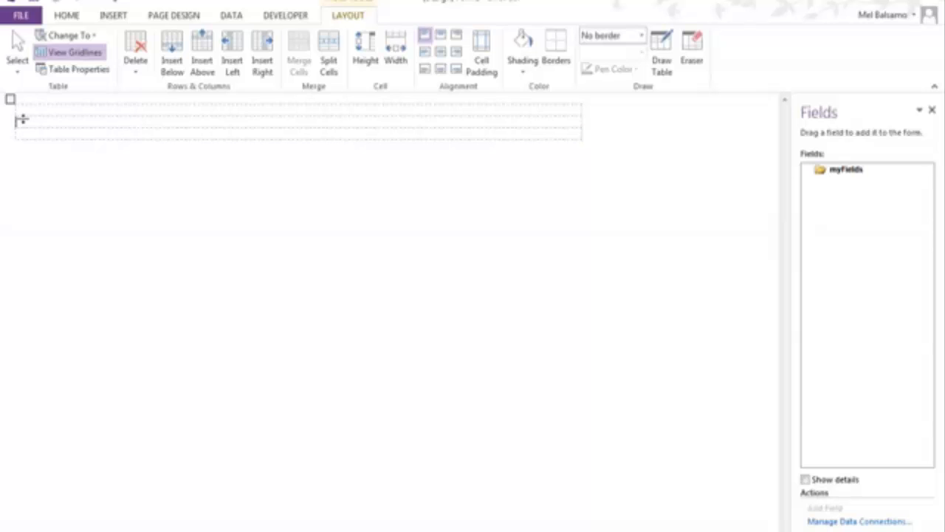
click(73, 137)
Step: Insert a Section control into the first row of the table
click(73, 108)
click(66, 18)
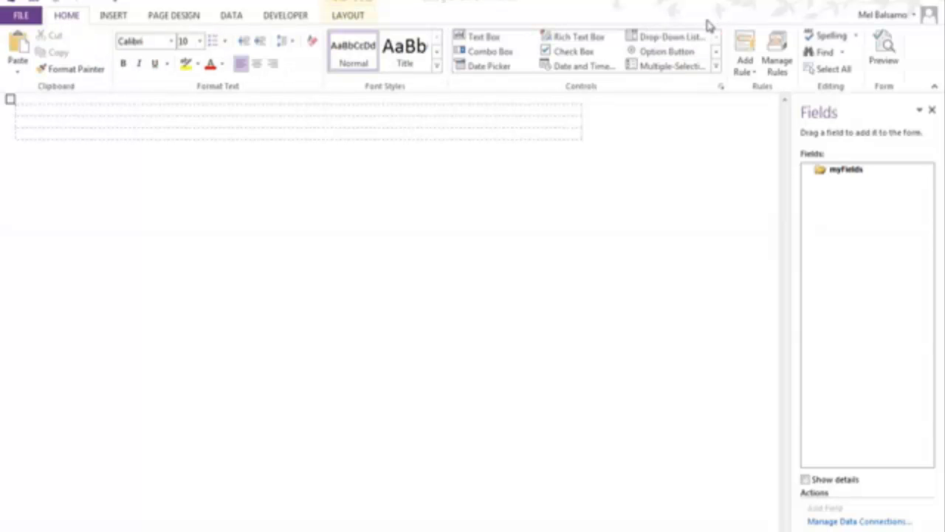
click(716, 65)
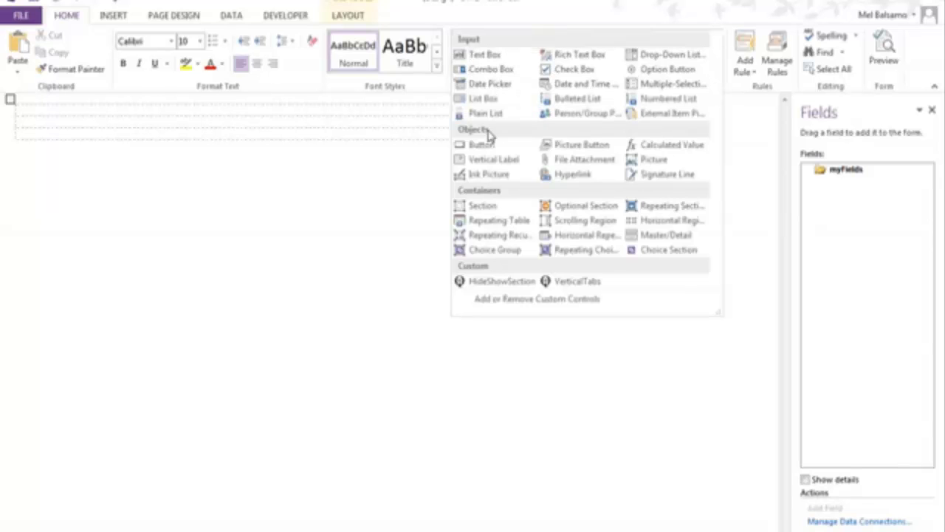
click(486, 205)
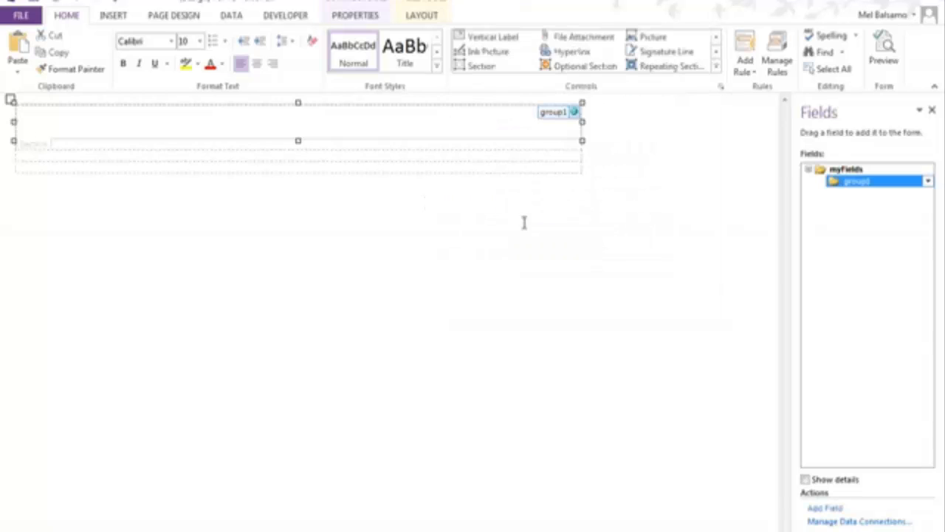
Step: Insert a 1x1 custom table inside the new section
click(43, 112)
click(118, 18)
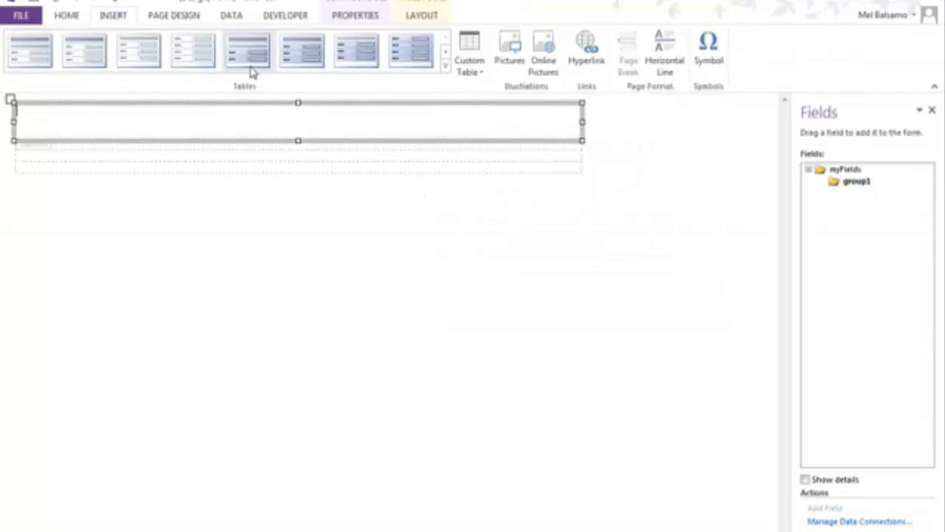
click(473, 68)
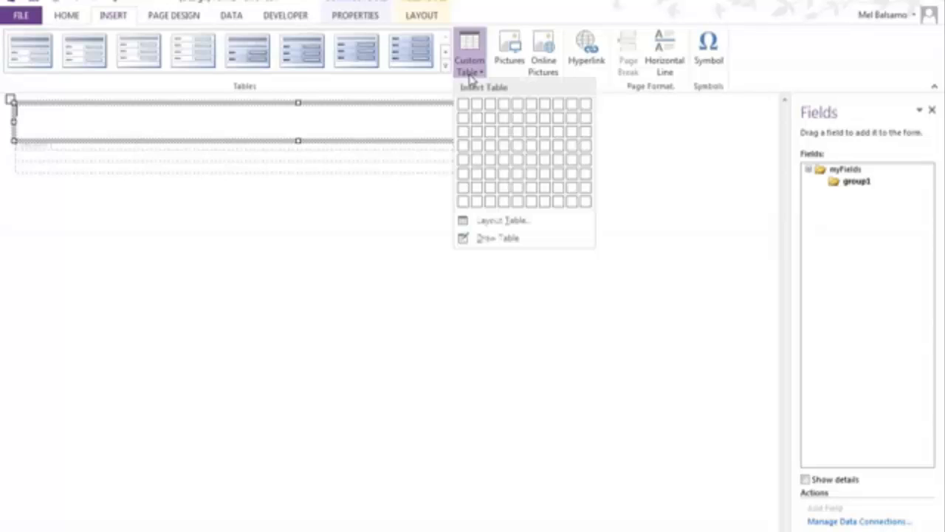
click(464, 107)
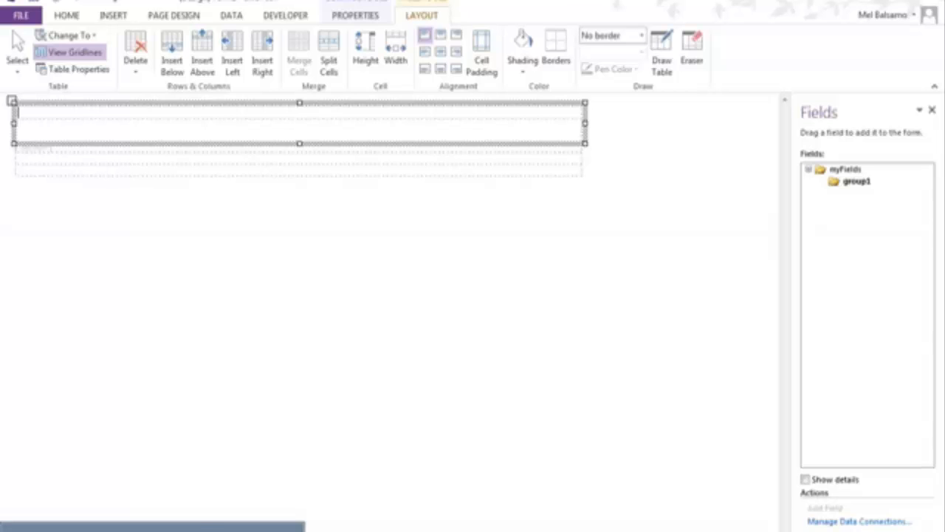
Step: Switch to the file explorer and open InfoPathDevForm.xsn from the Making Forms Look Good folder in design mode
click(109, 530)
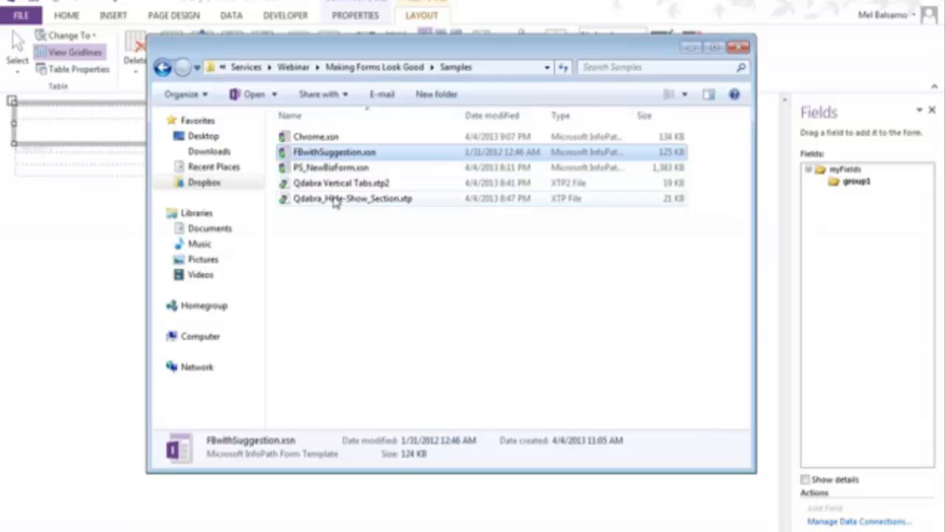
click(374, 66)
click(332, 182)
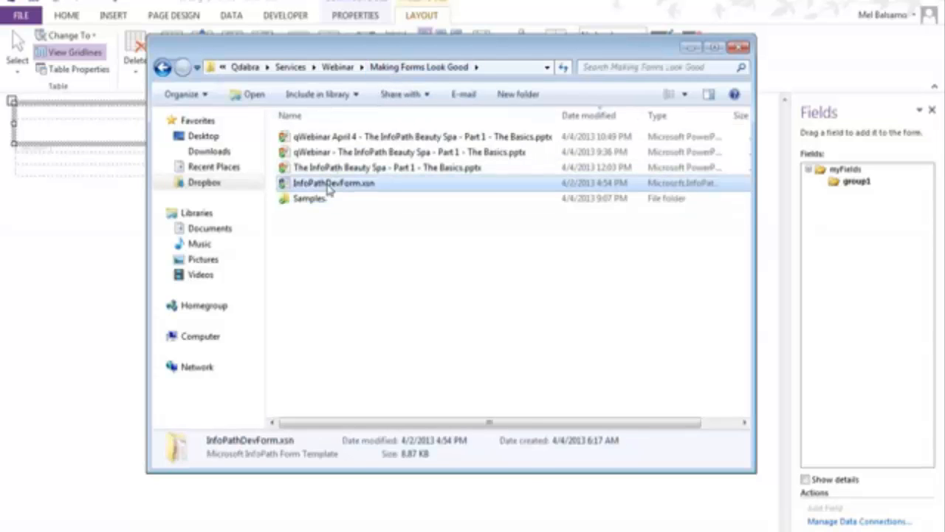
right_click(332, 183)
click(400, 214)
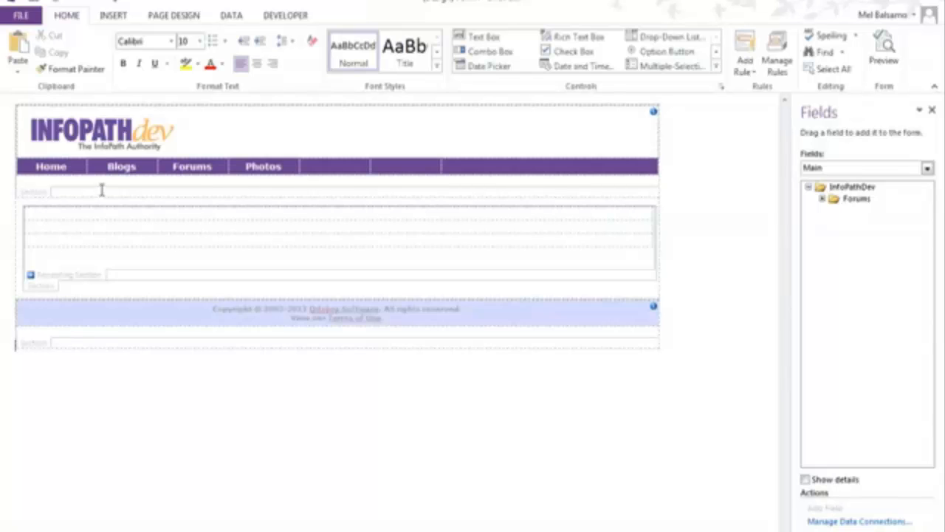
Step: Examine the sample form's layout by selecting its logo, header section, Forums section and footer
click(105, 144)
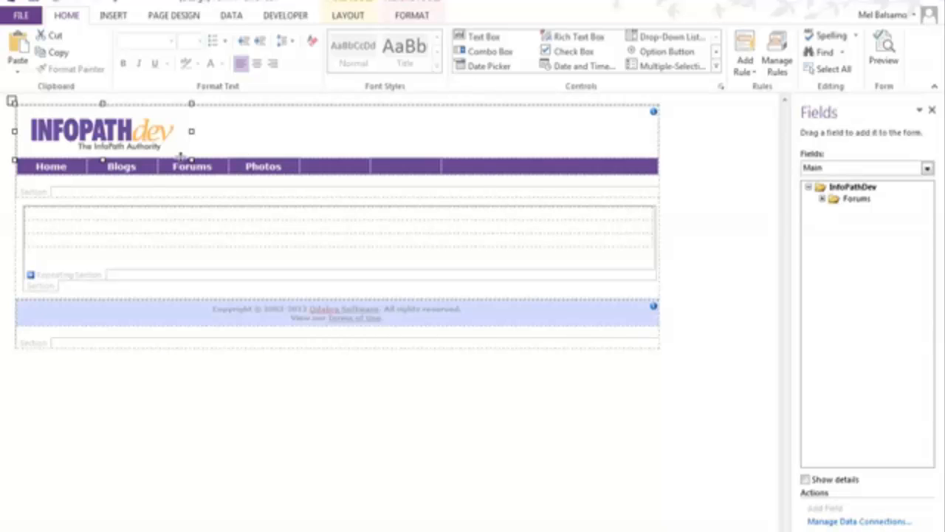
click(39, 195)
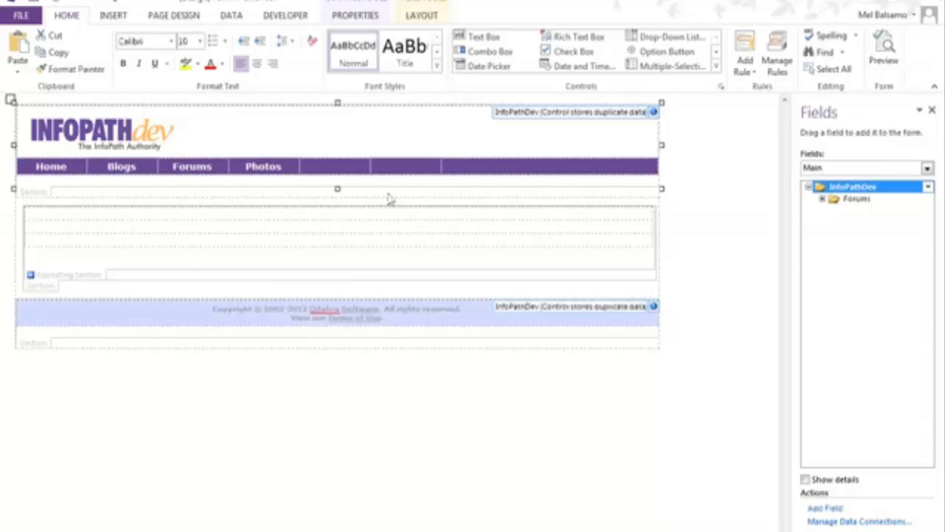
click(44, 283)
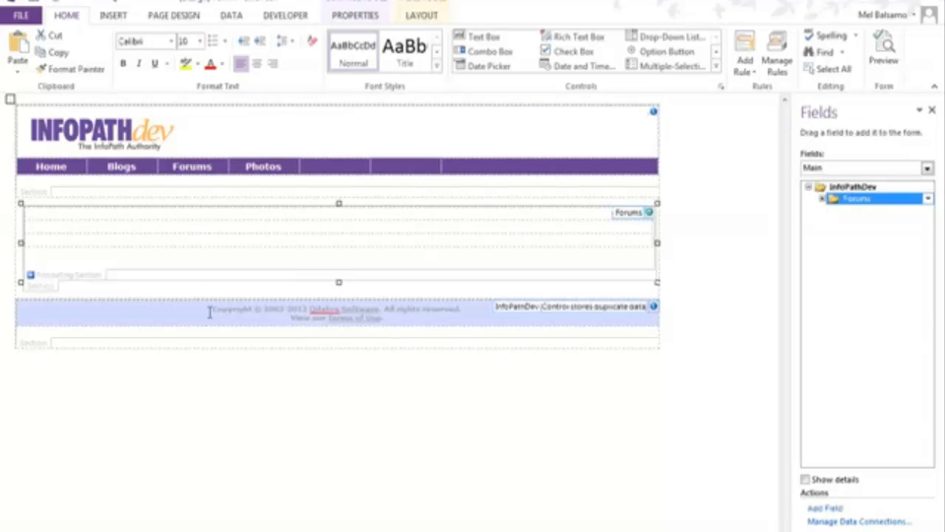
click(164, 315)
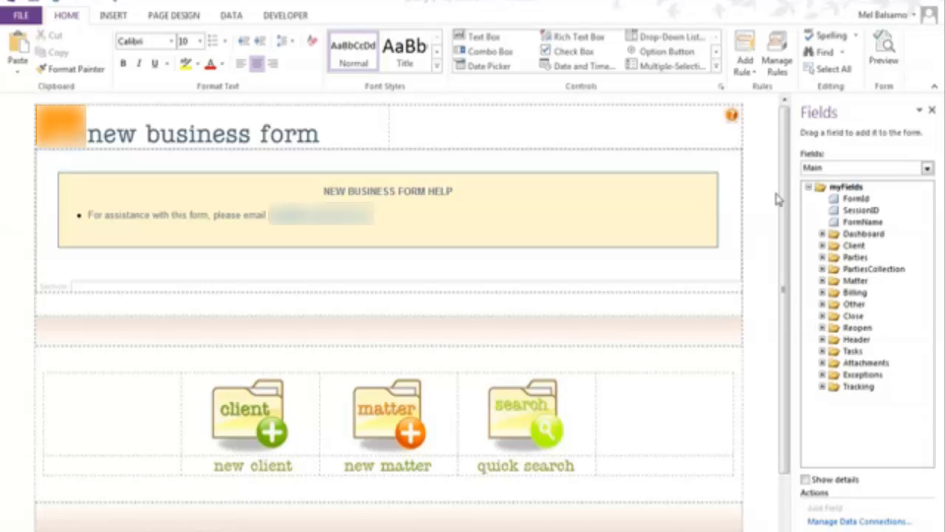
Step: Check the help section on the new business form's dashboard and switch the design to the Matter view
click(455, 206)
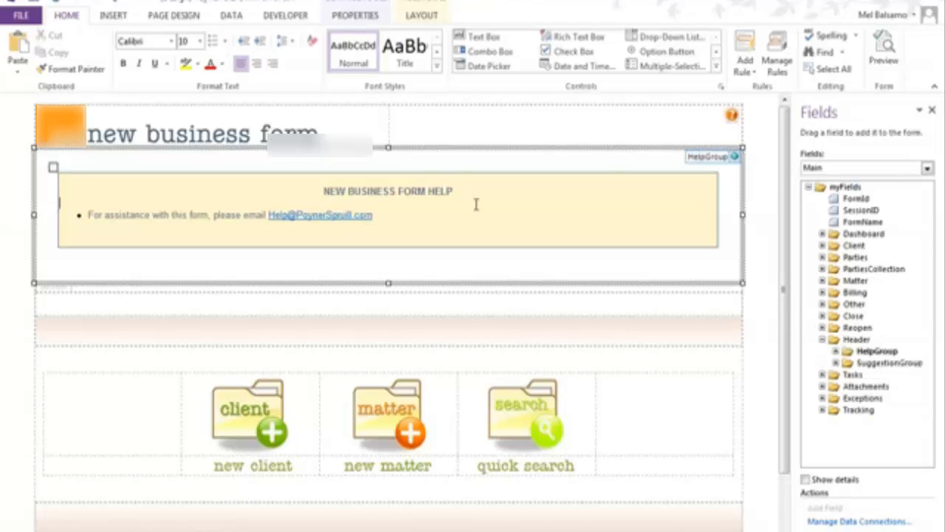
scroll(477, 205, down, 2)
click(169, 16)
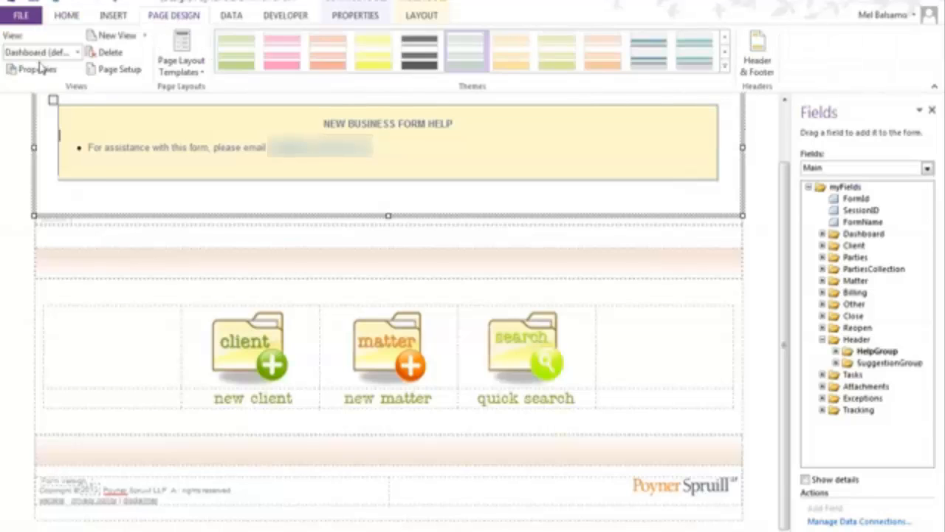
click(41, 51)
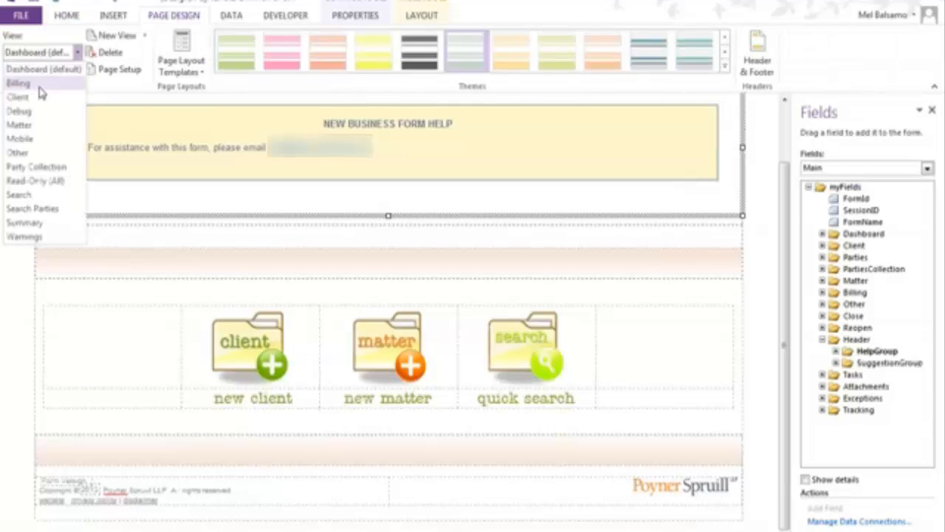
click(22, 125)
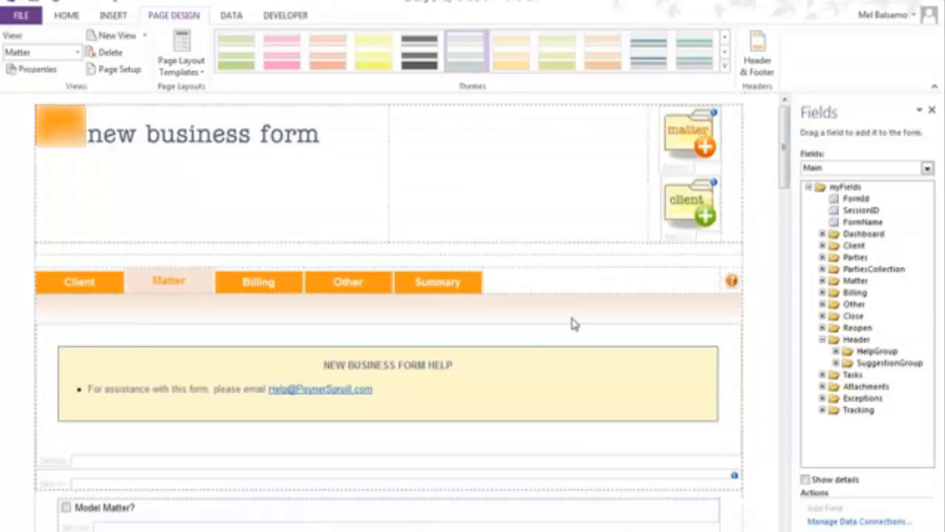
Step: Set the picture of the help button beside the Create new Bill Group option to HelpButton2.png and apply the change
scroll(572, 322, down, 3)
scroll(572, 322, down, 3)
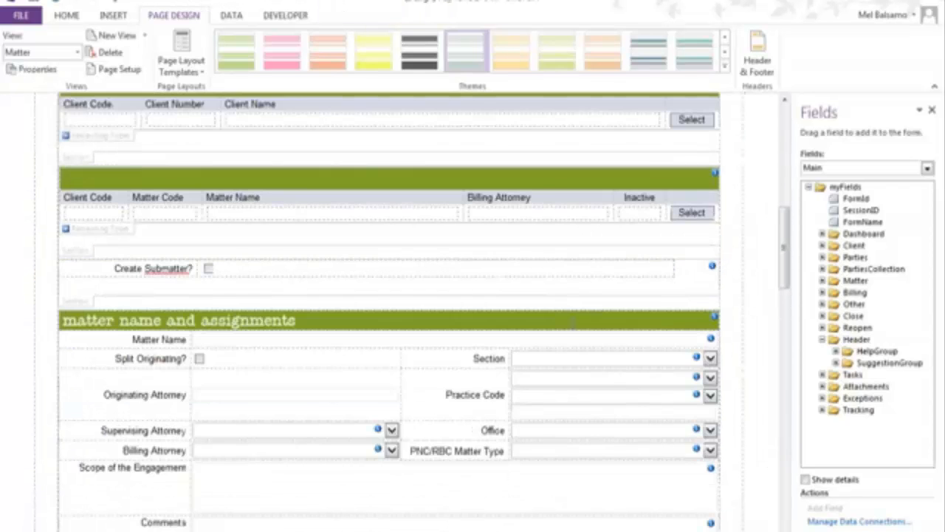
scroll(572, 323, down, 5)
scroll(573, 332, down, 6)
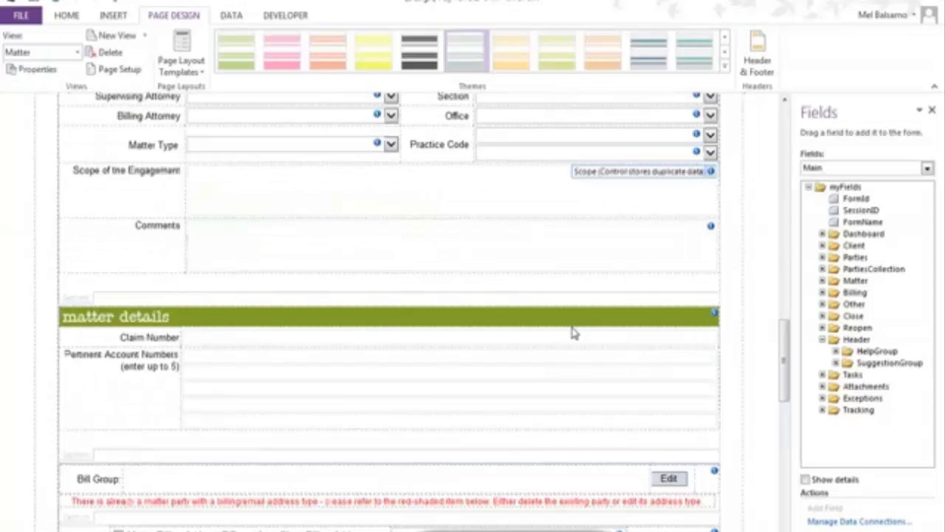
scroll(573, 334, down, 2)
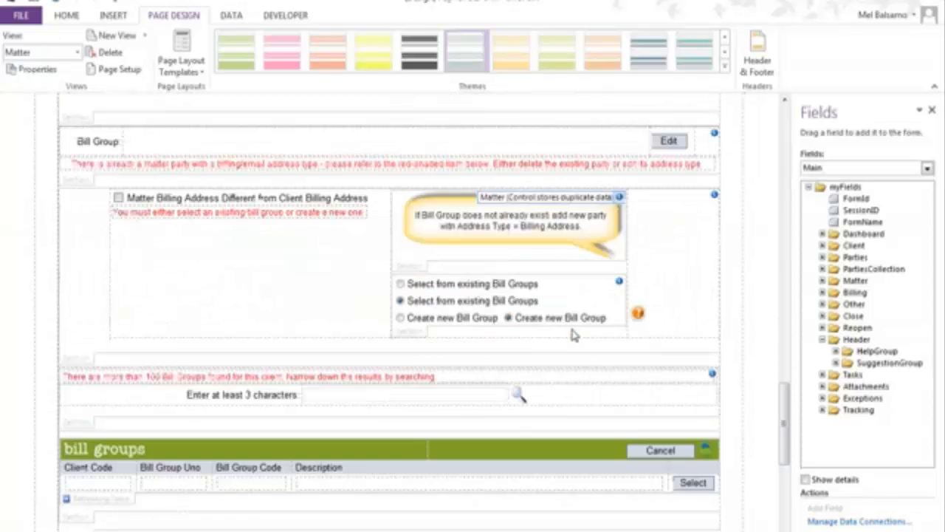
click(637, 313)
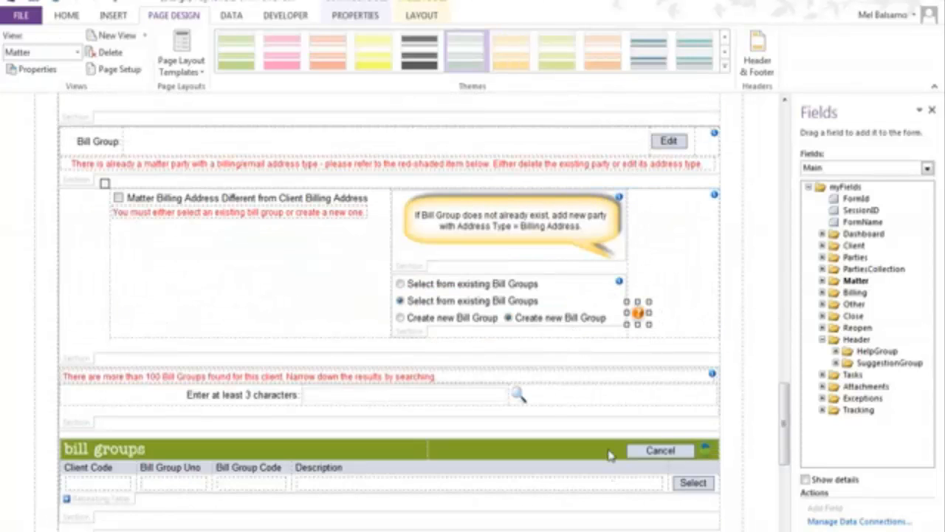
right_click(641, 326)
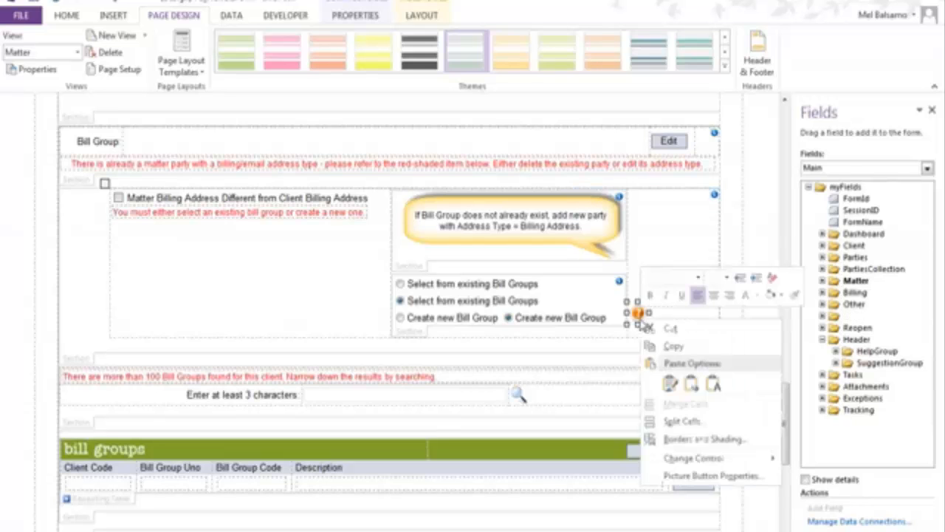
click(679, 477)
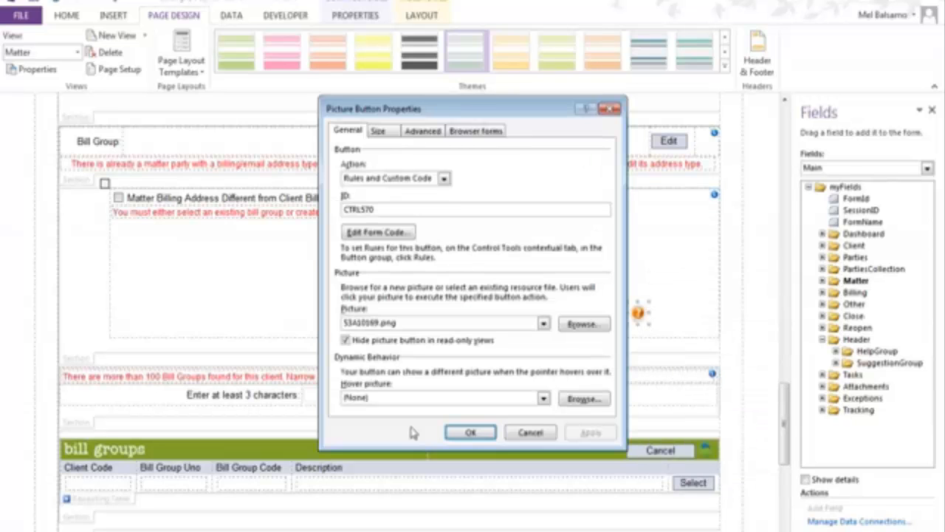
click(356, 330)
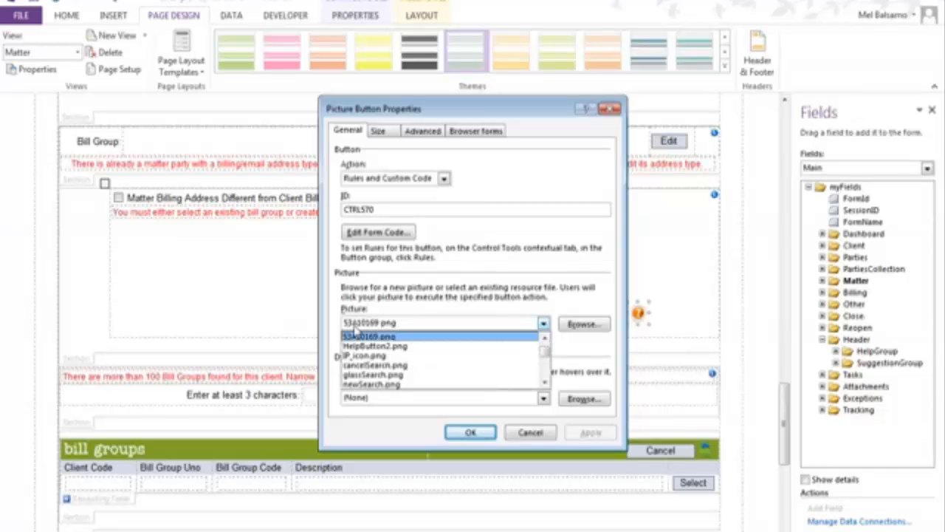
click(373, 330)
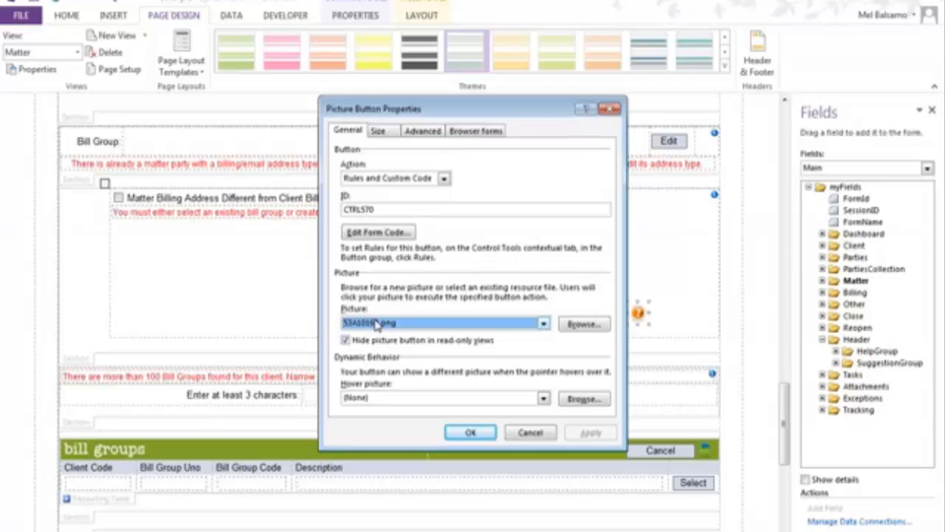
click(377, 325)
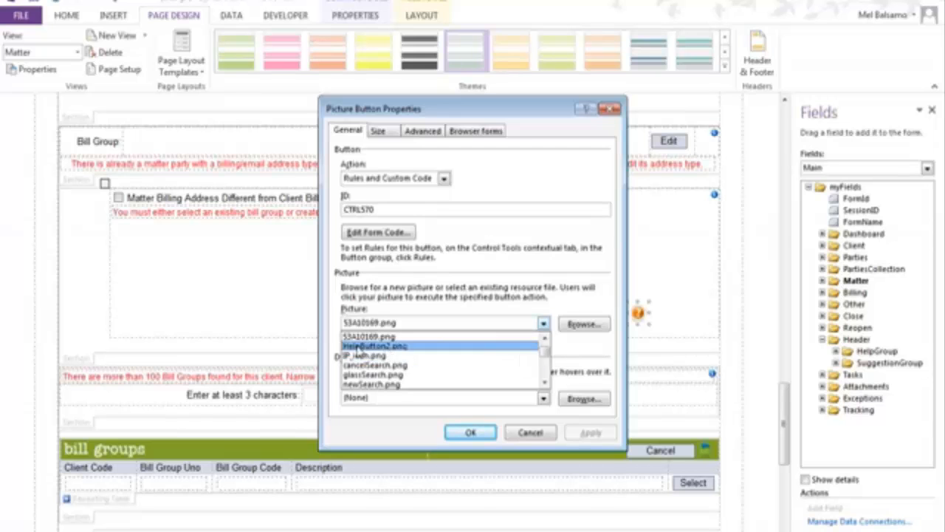
click(402, 346)
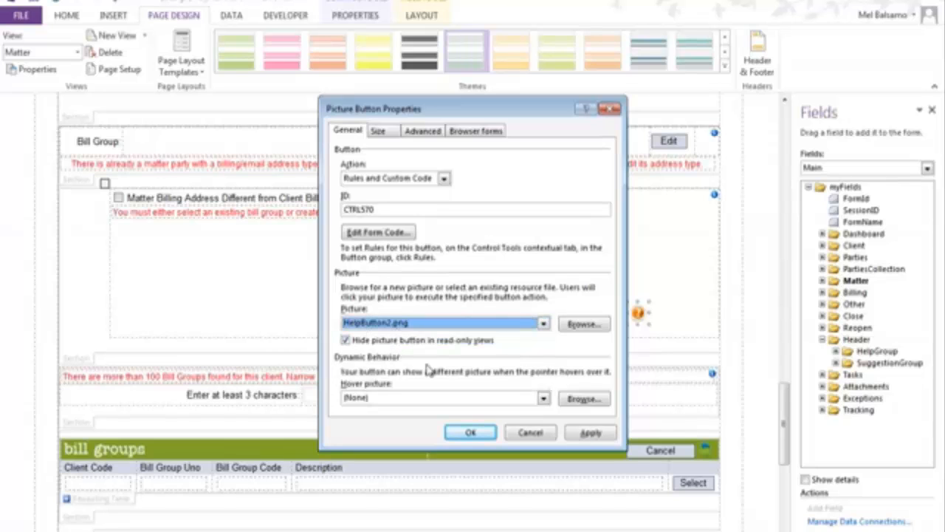
click(600, 434)
click(599, 435)
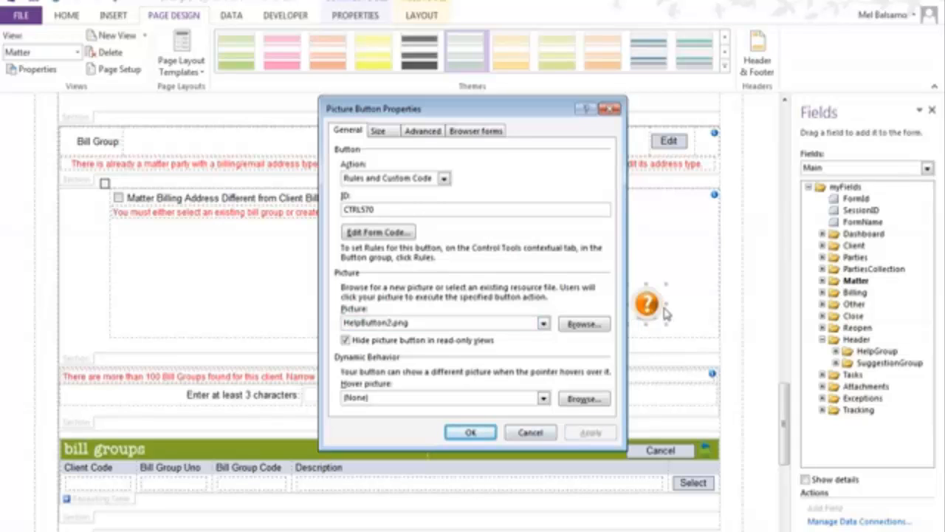
Step: Set the help picture button's height and width to 20 px and apply the change
click(381, 133)
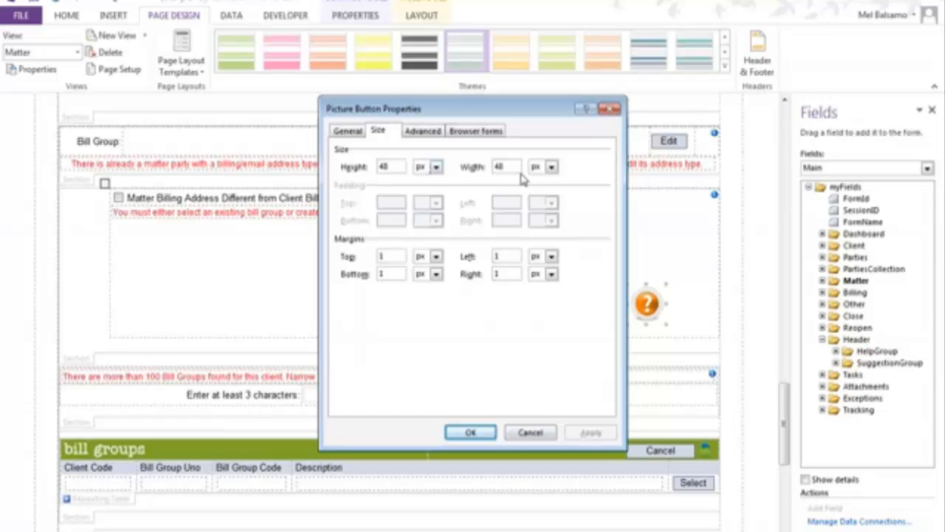
drag(403, 166, 347, 169)
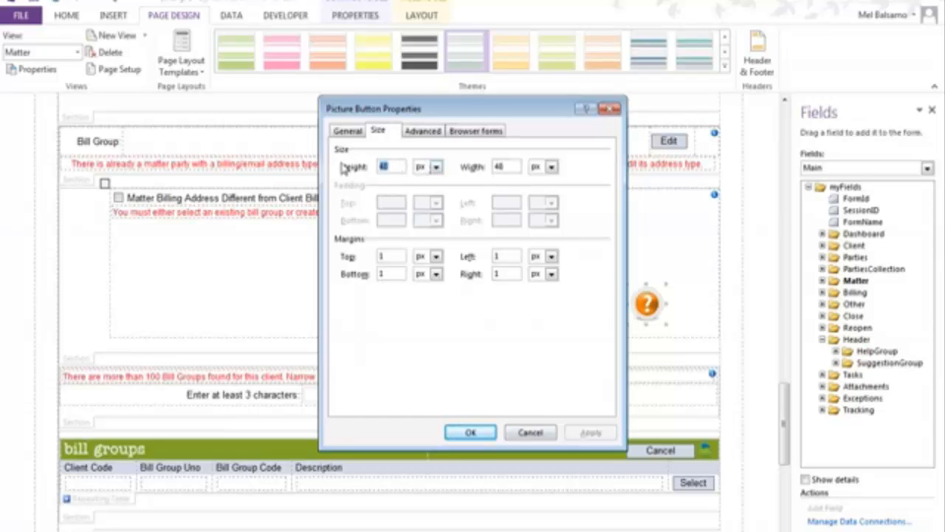
text(20)
drag(515, 168, 449, 169)
text(20)
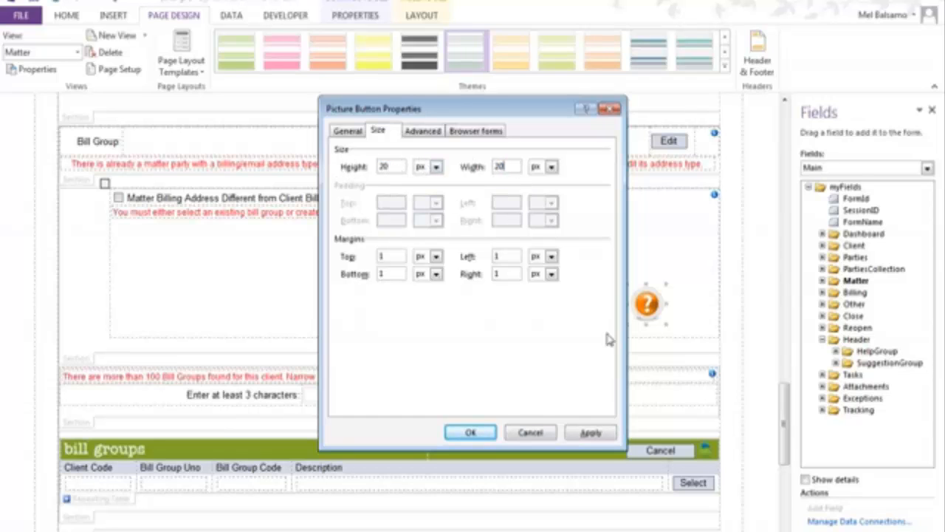
click(595, 433)
Step: Resize the help picture button beside the Create new Bill Group option to 24 px high and 24 px wide
drag(391, 164, 295, 160)
text(2424)
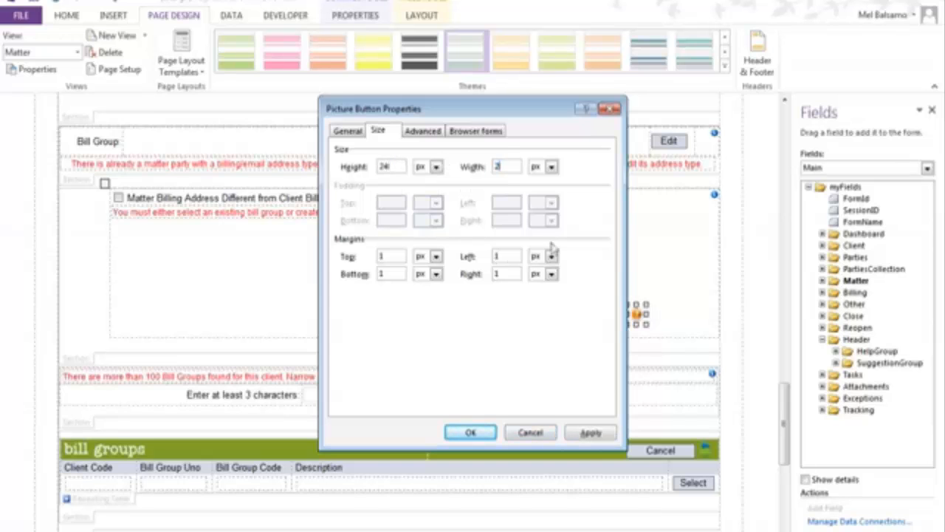
click(591, 433)
click(471, 433)
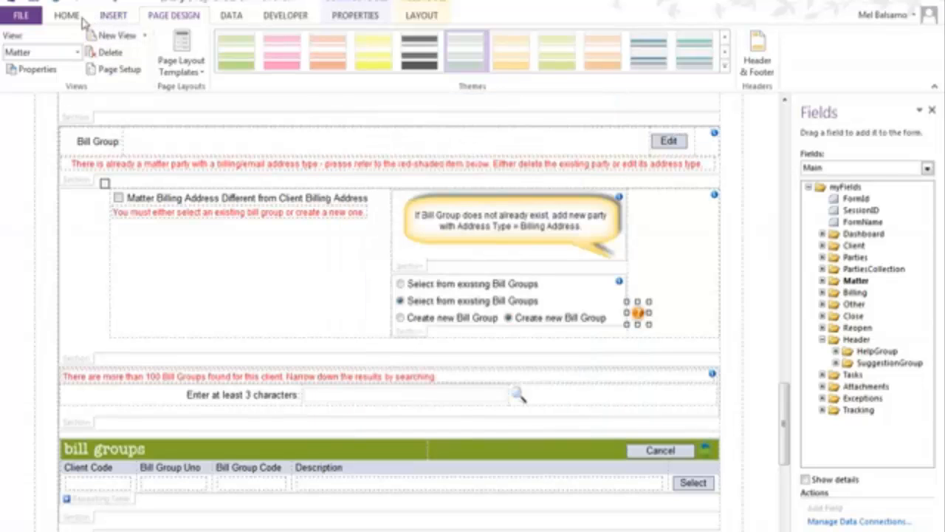
Step: Review the image and XML files in the form template's resource files list, then close the list
click(232, 17)
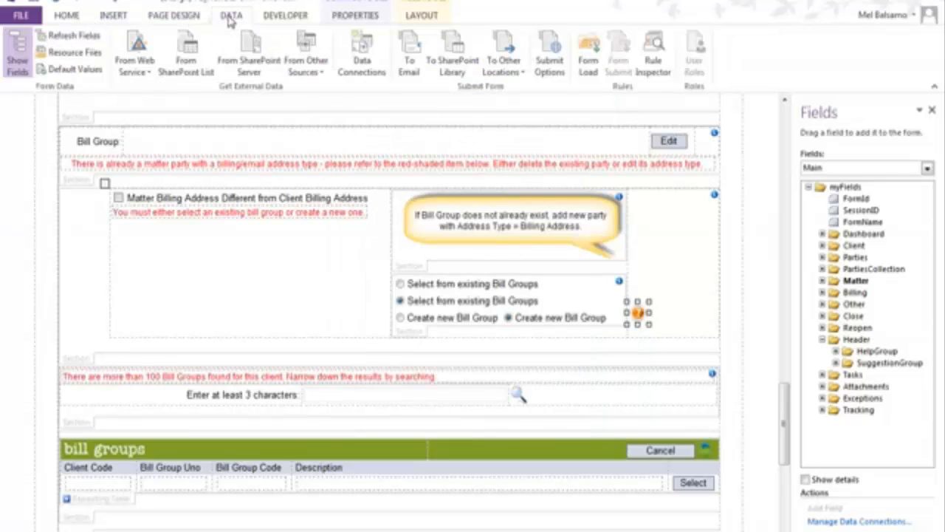
click(73, 53)
drag(510, 267, 511, 346)
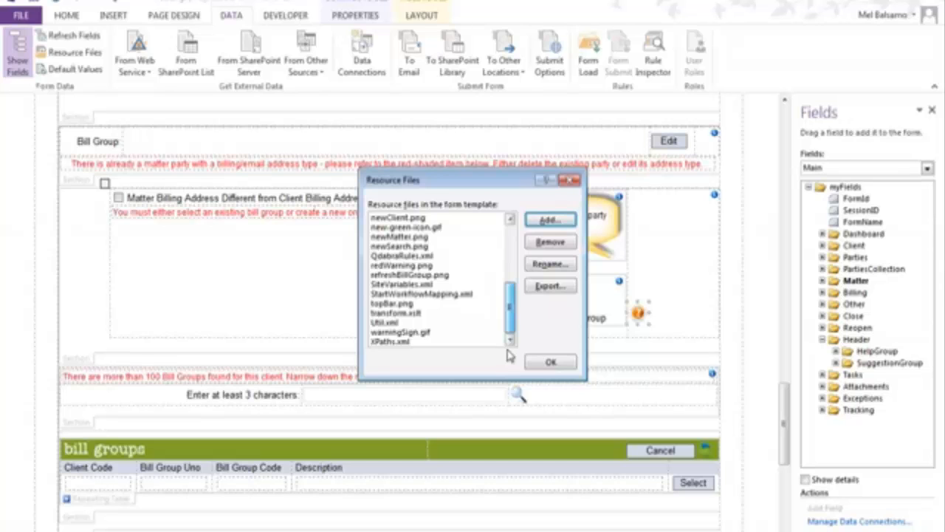
click(413, 228)
click(442, 247)
click(440, 275)
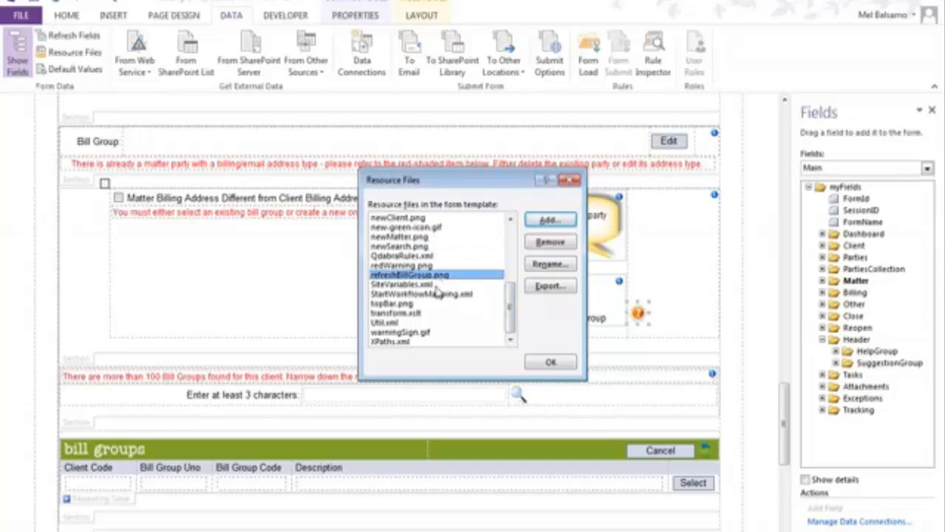
click(432, 314)
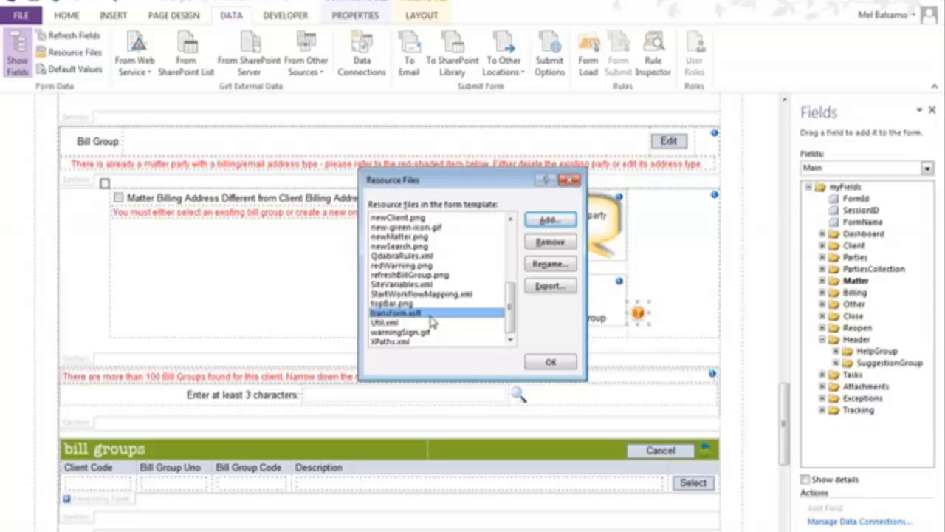
click(534, 364)
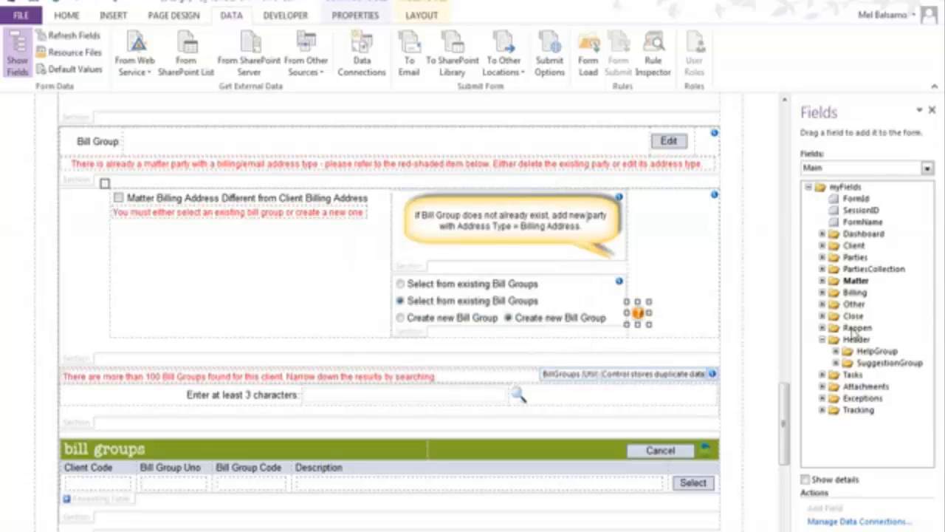
Step: Check the Entries expression of the Supervising Attorney drop-down in the matter name and assignments section without changing it
click(825, 294)
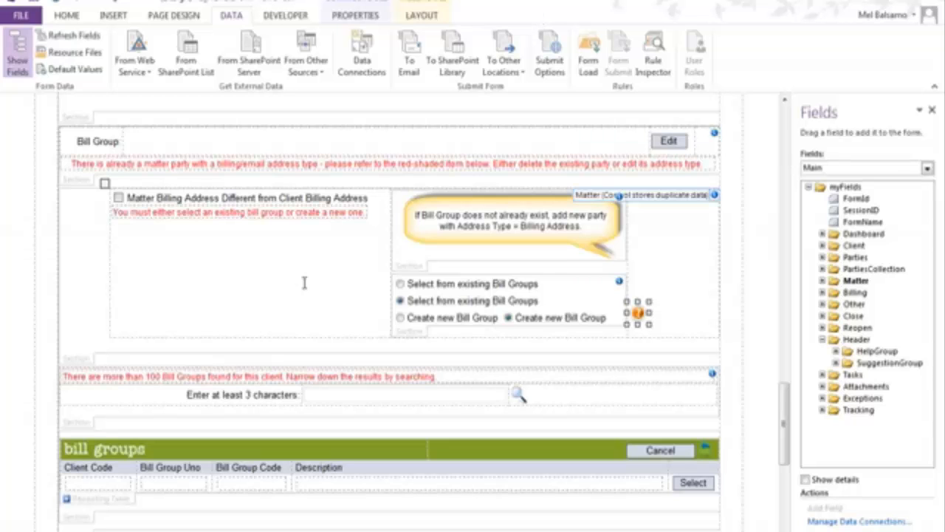
scroll(296, 330, up, 3)
scroll(317, 326, up, 2)
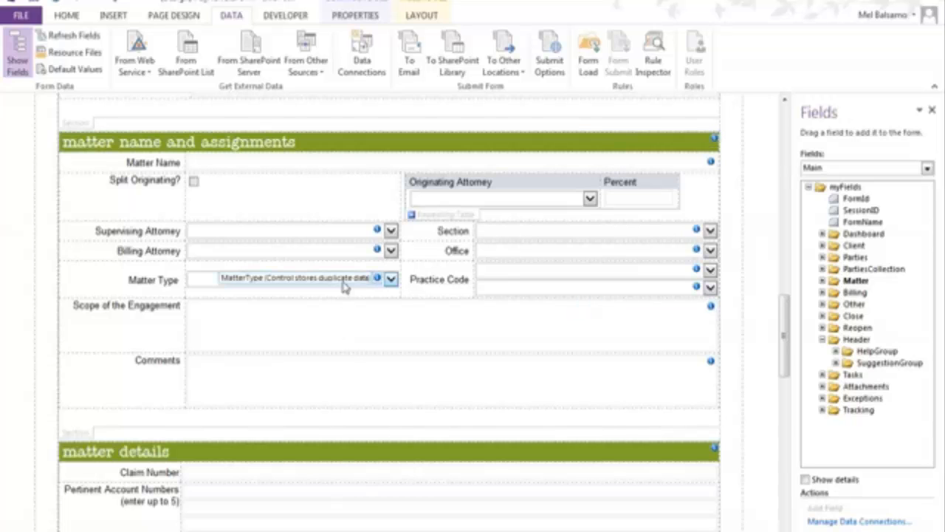
right_click(344, 232)
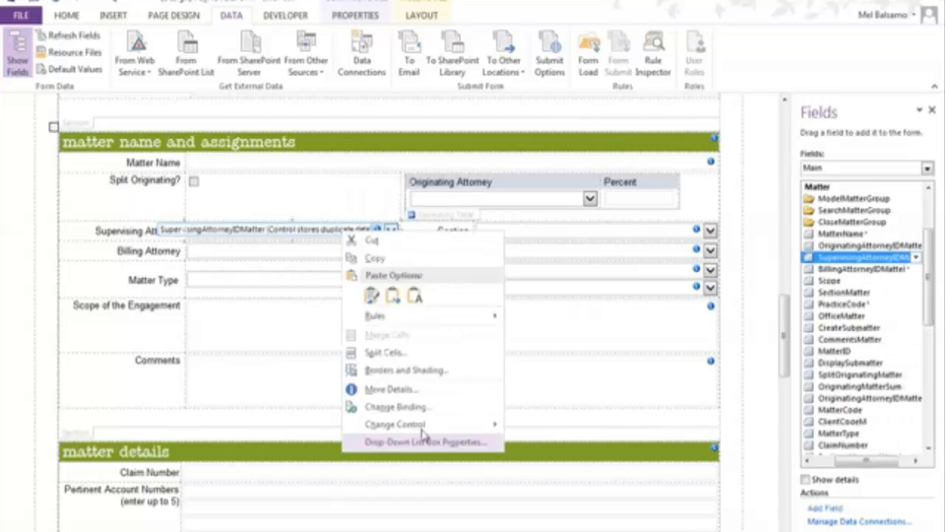
click(424, 441)
drag(465, 318, 553, 319)
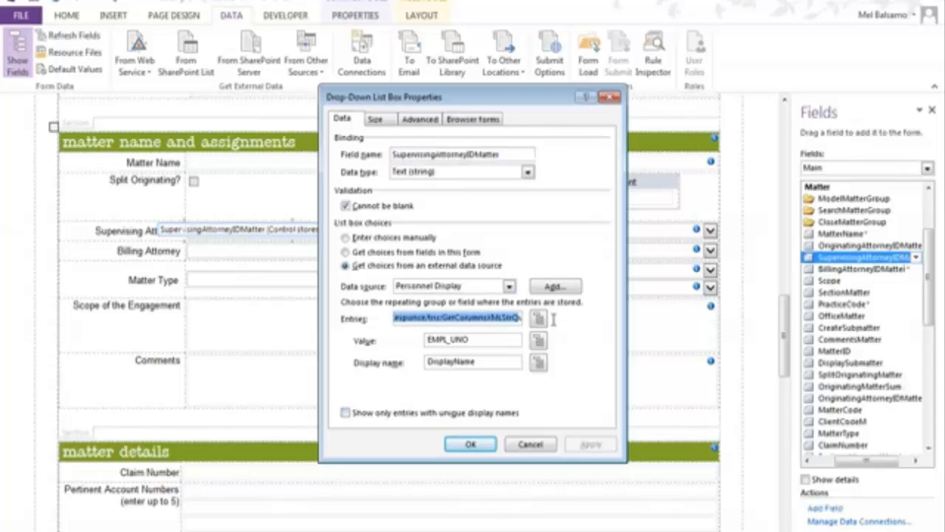
click(535, 441)
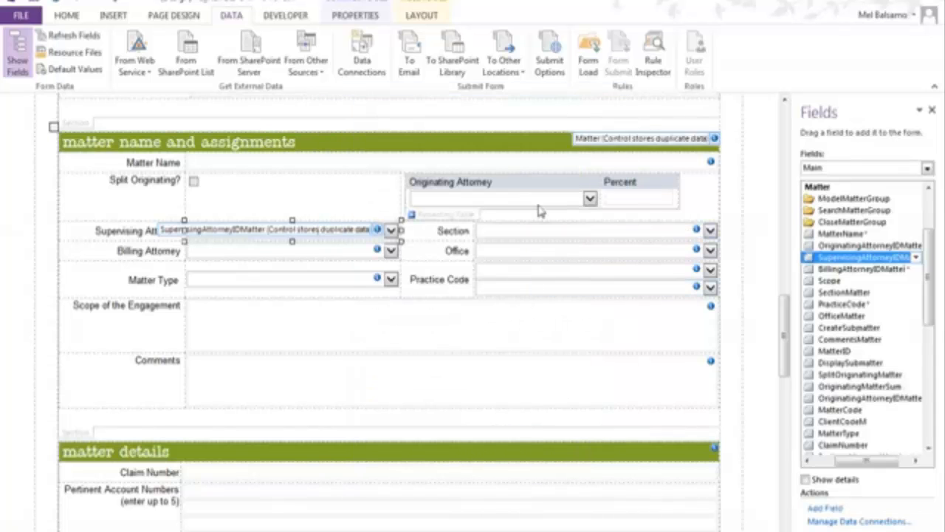
Step: Examine the Entries expression in the properties of the Section drop-down list box
click(528, 231)
right_click(528, 231)
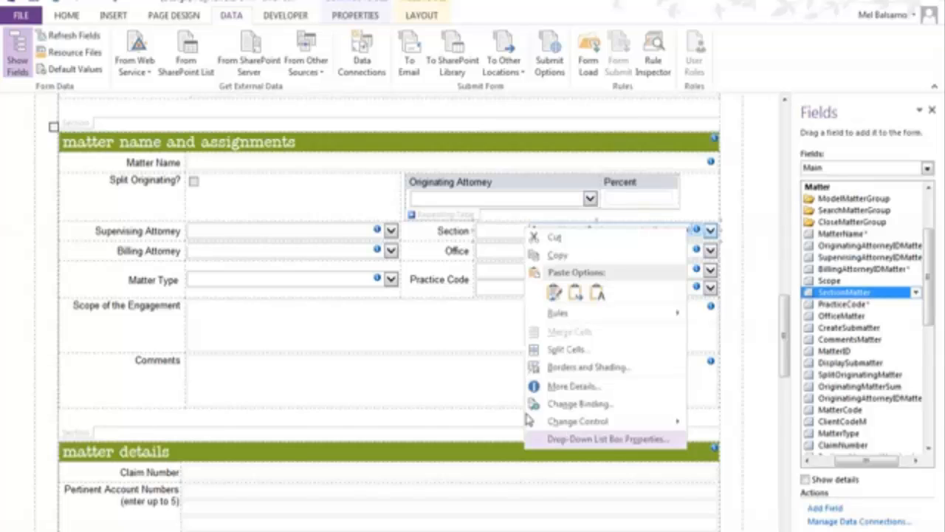
click(561, 439)
drag(451, 318, 606, 327)
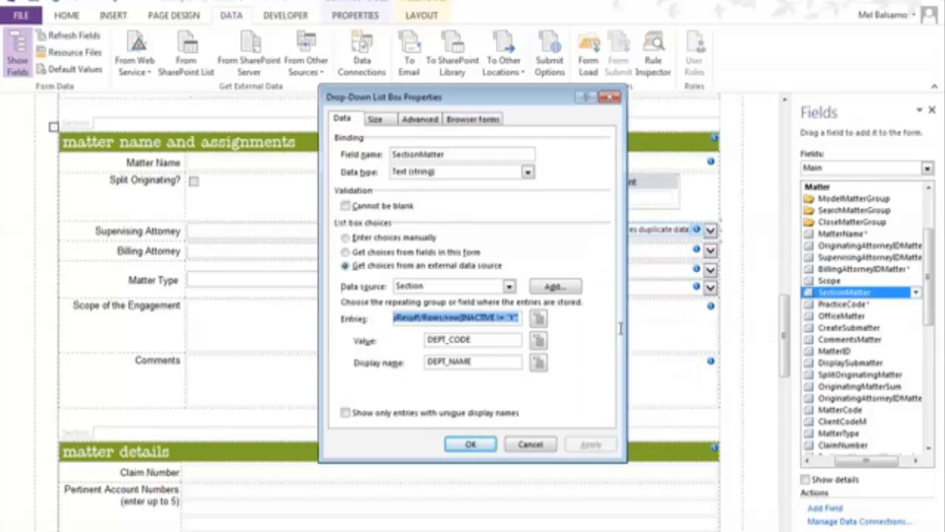
click(463, 319)
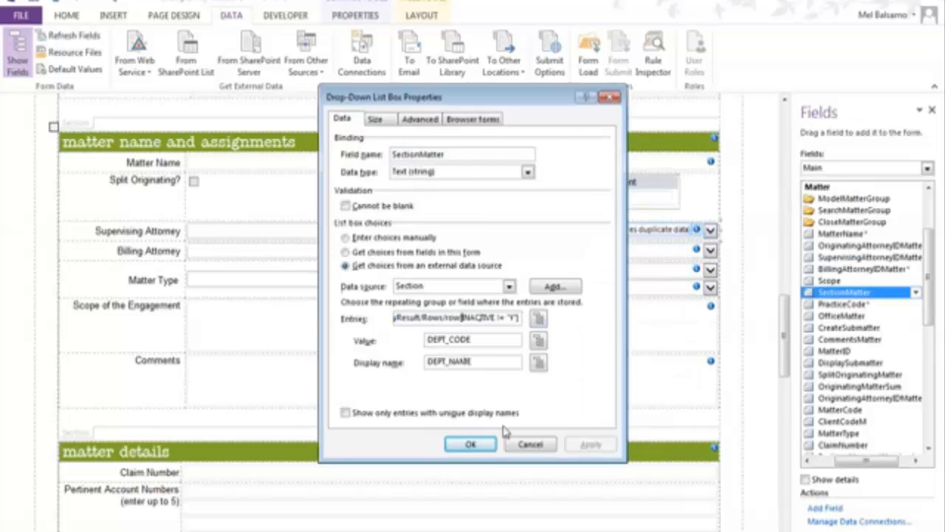
key(End)
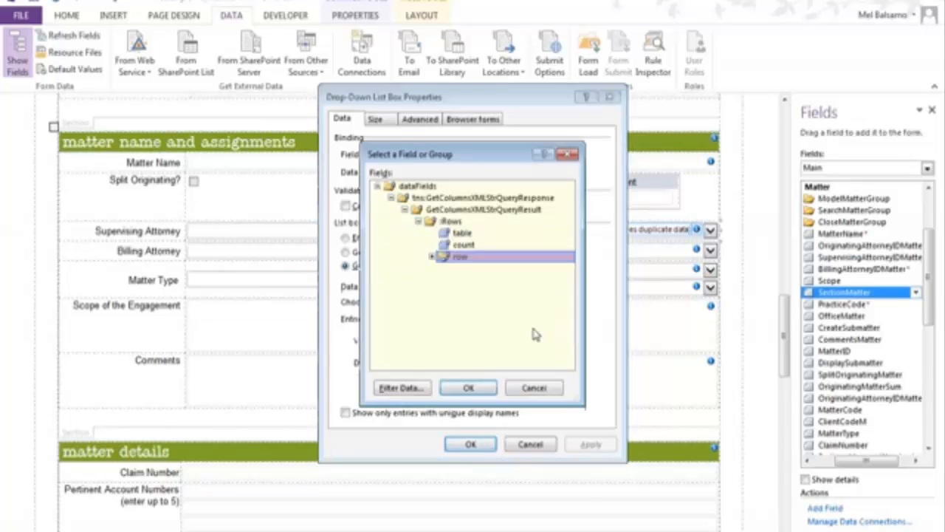
Step: View the data filter on the Section drop-down's row group and close all dialogs without changes
click(537, 319)
click(402, 388)
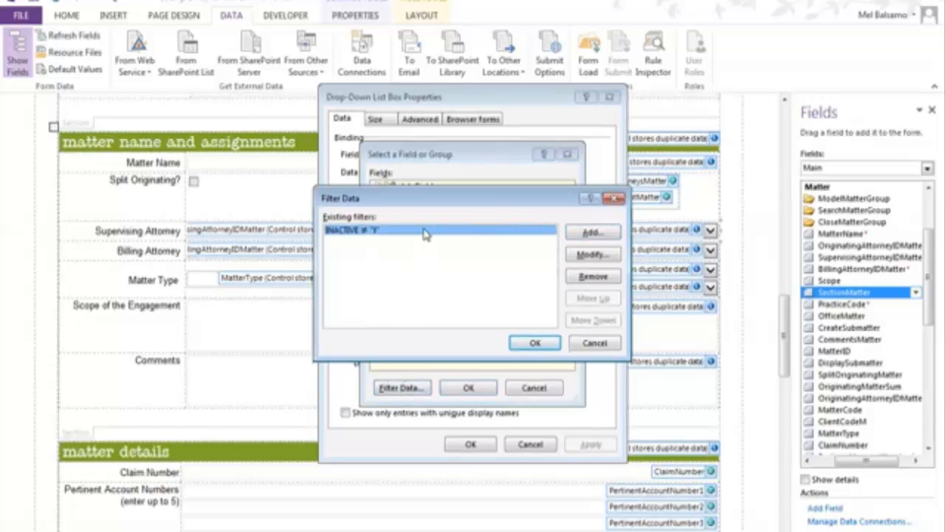
click(577, 344)
click(529, 391)
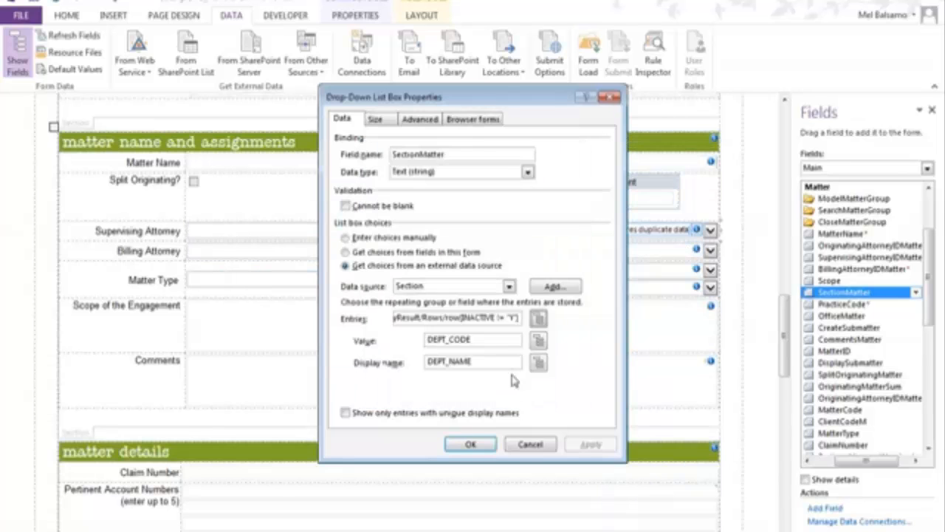
click(529, 445)
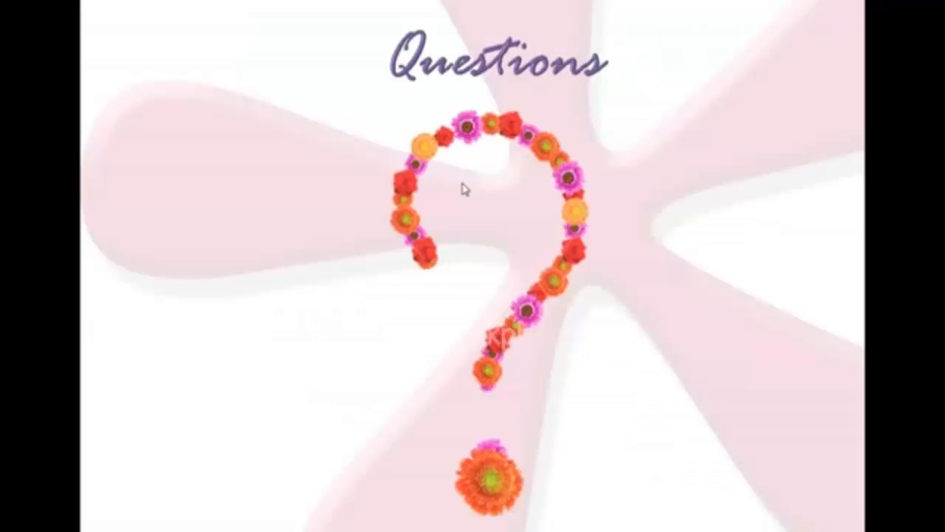
click(522, 271)
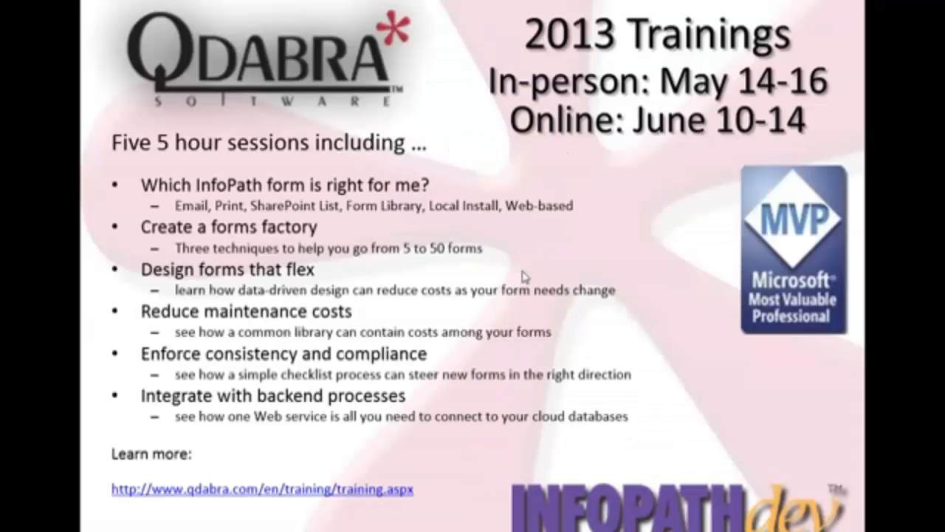
click(713, 28)
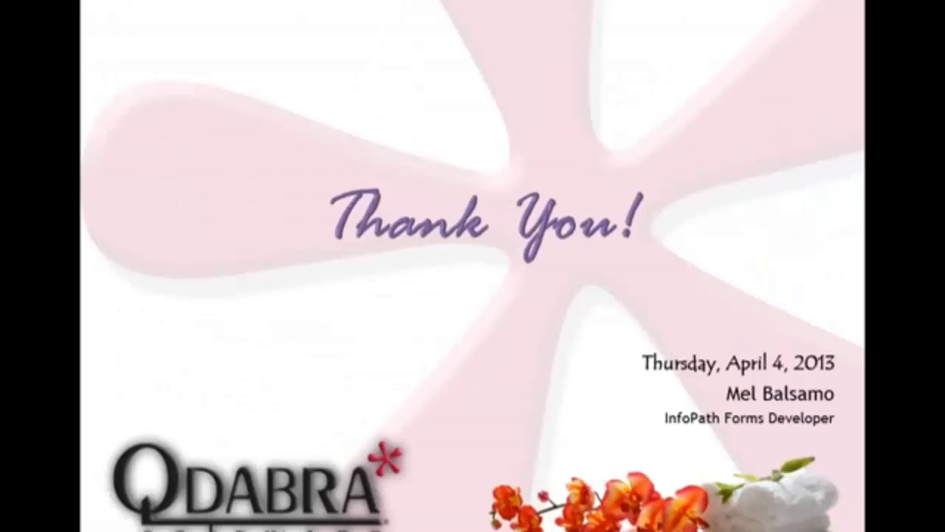